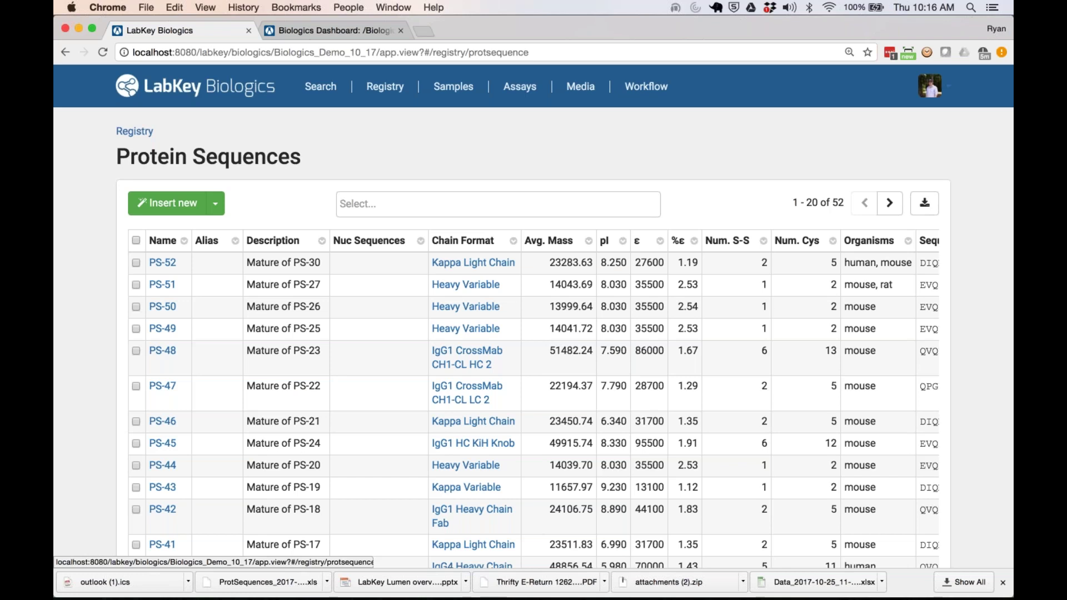
Step: Search the protein sequences list for the keyword "crossmab"
{"action": "scroll", "coordinate": [534, 333], "scroll_direction": "down", "scroll_amount": 1}
{"action": "scroll", "coordinate": [534, 334], "scroll_direction": "down", "scroll_amount": 2}
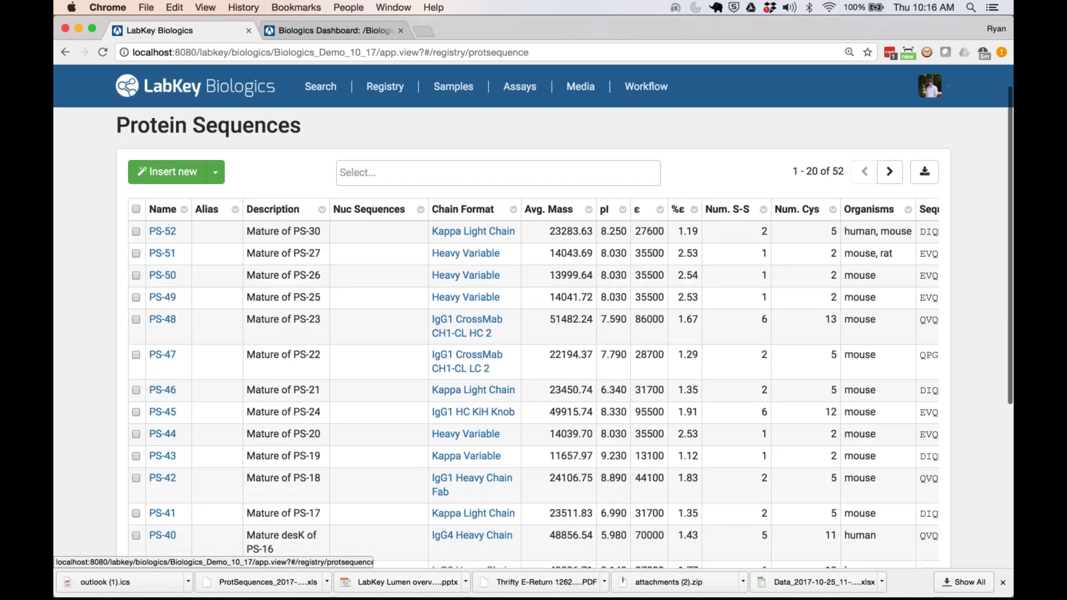
{"action": "scroll", "coordinate": [435, 197], "scroll_direction": "up", "scroll_amount": 2}
{"action": "left_click", "coordinate": [435, 198]}
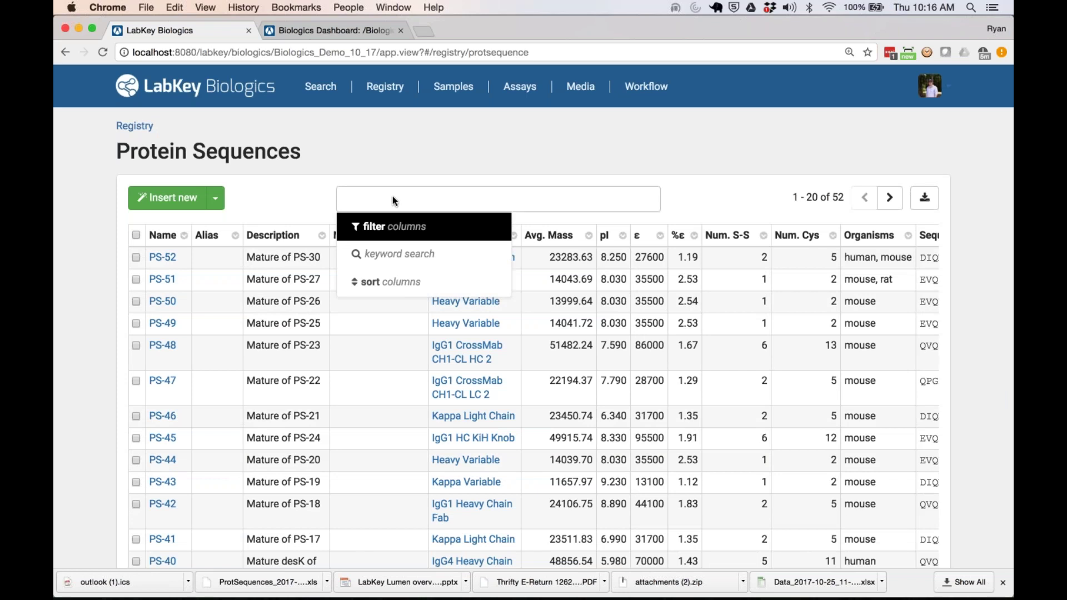
{"action": "type", "text": "crossmab"}
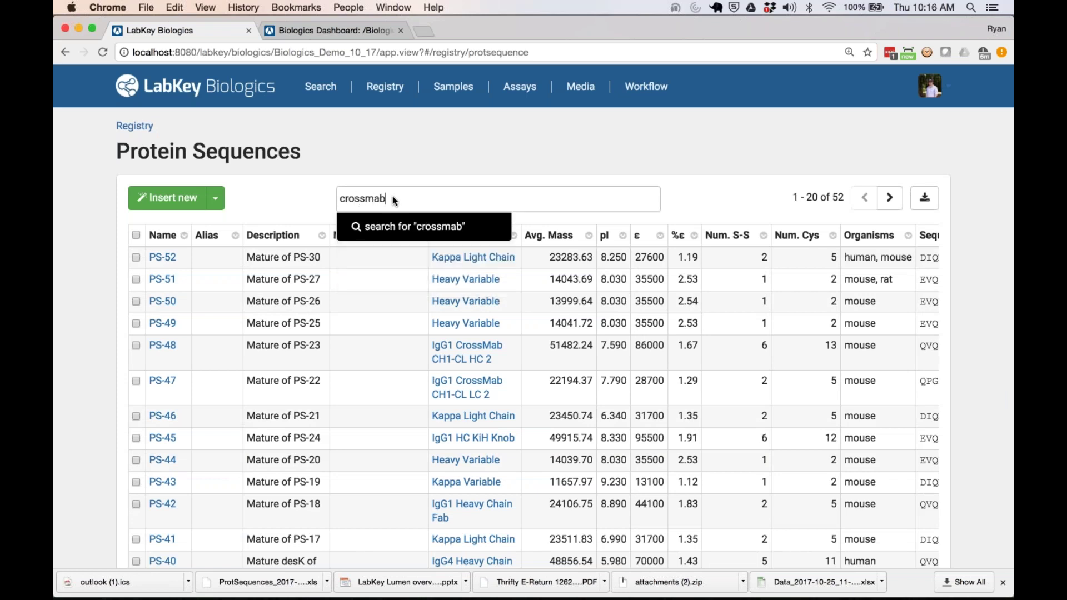
{"action": "key", "text": "Return"}
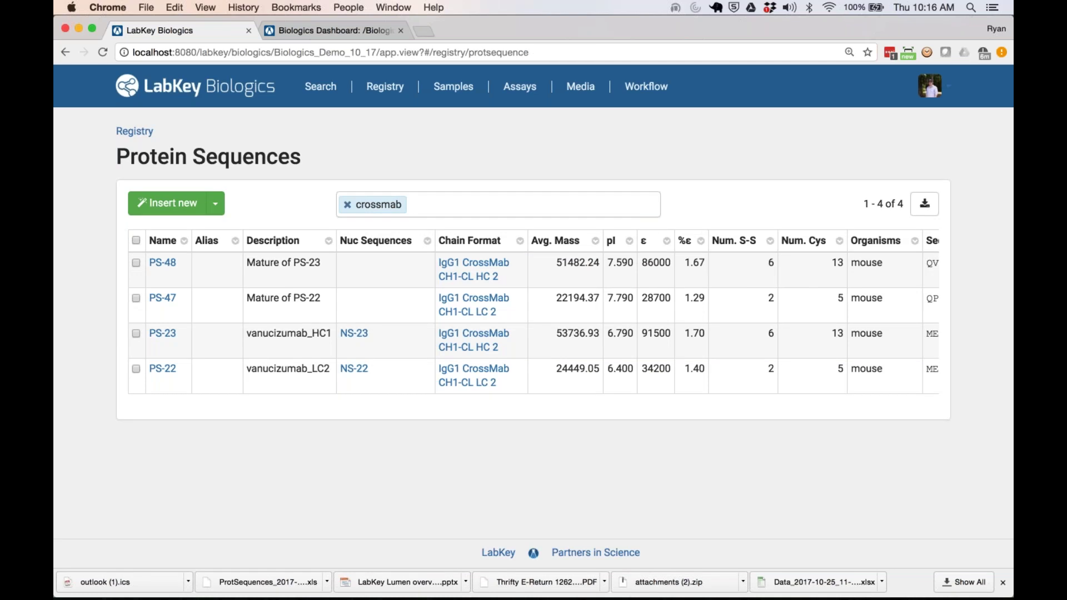
Step: Replace the crossmab keyword search with a filter for Avg. Mass greater than 24000
{"action": "key", "text": "BackSpace"}
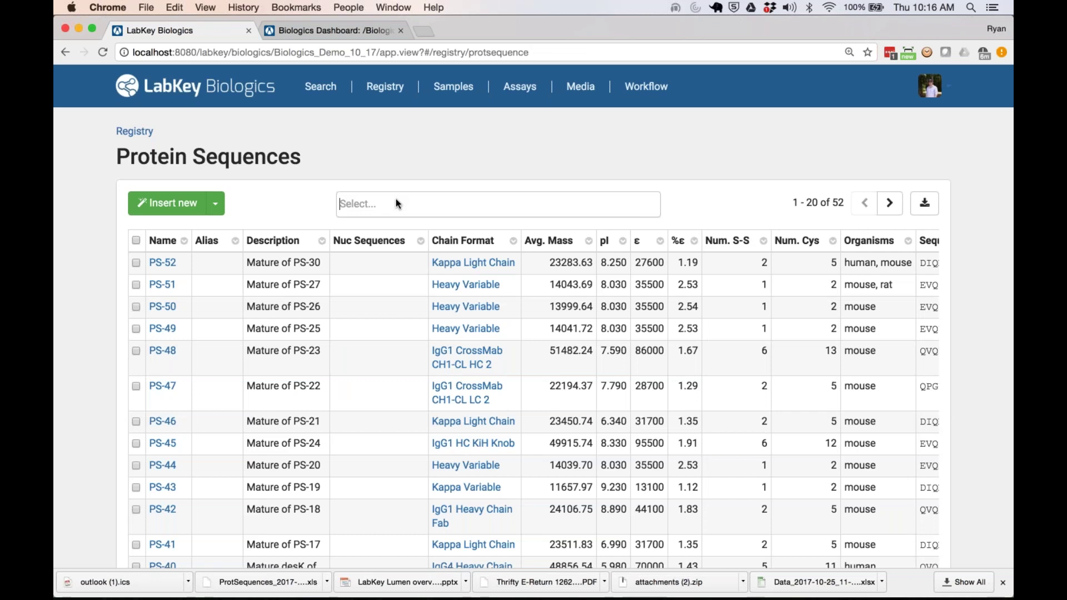
{"action": "type", "text": "fil"}
{"action": "left_click", "coordinate": [393, 232]}
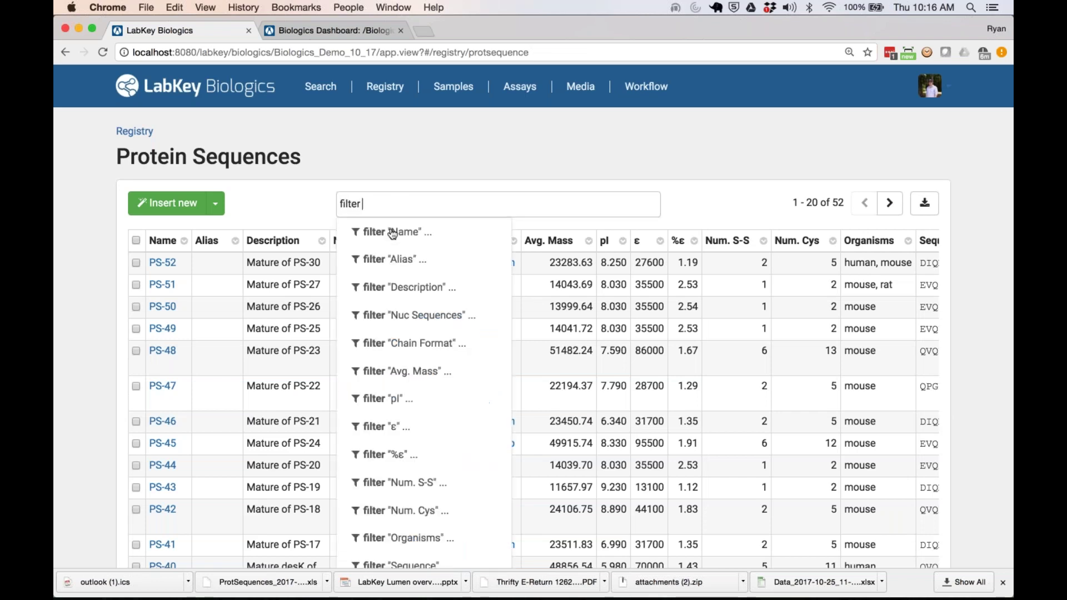
{"action": "left_click", "coordinate": [381, 370]}
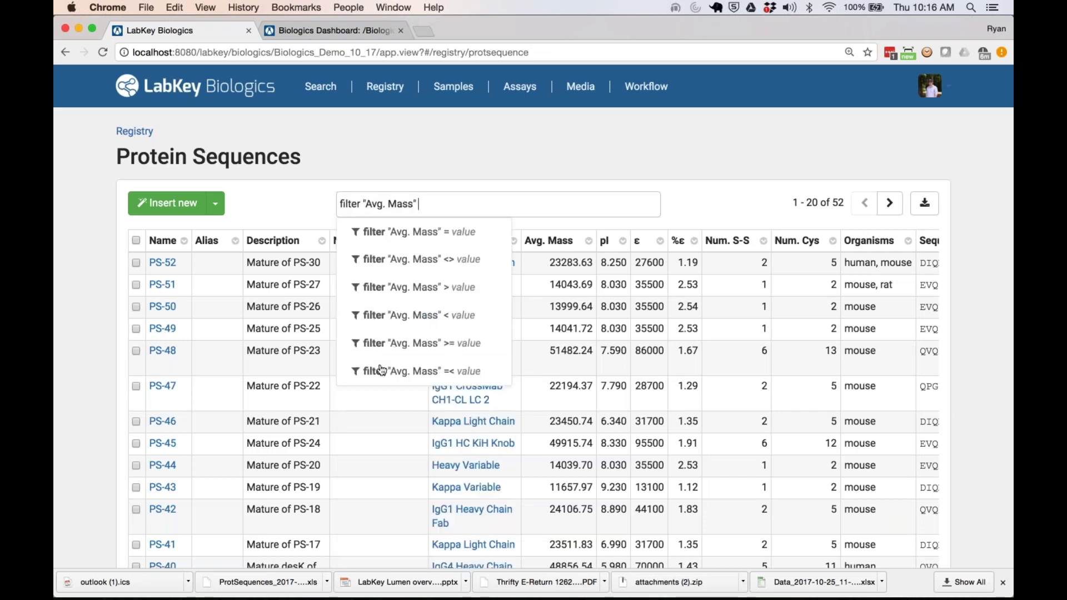
{"action": "left_click", "coordinate": [438, 286]}
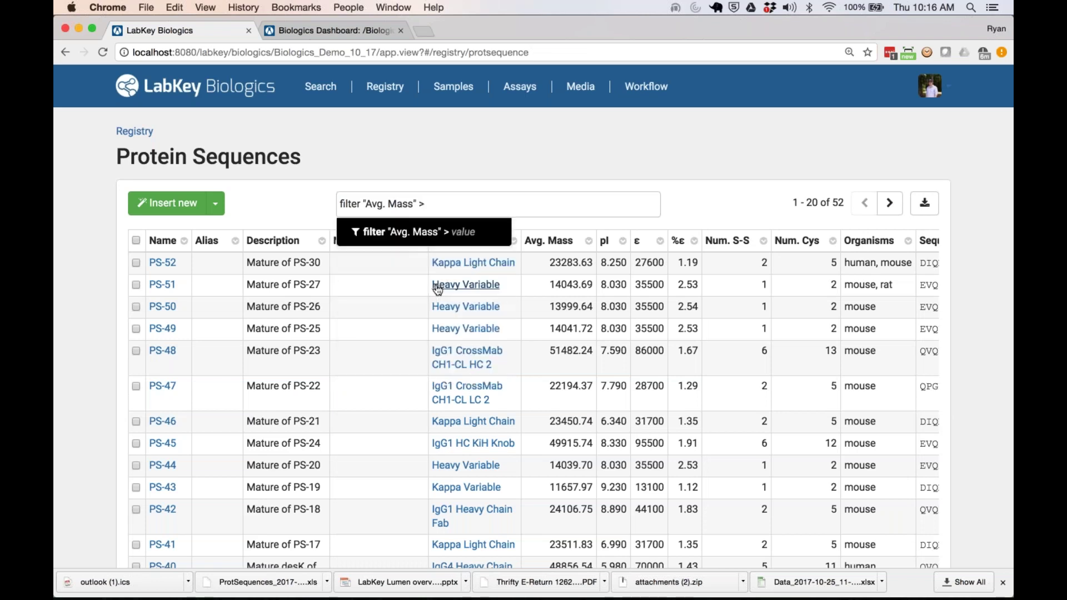
{"action": "type", "text": "24000"}
{"action": "key", "text": "Return"}
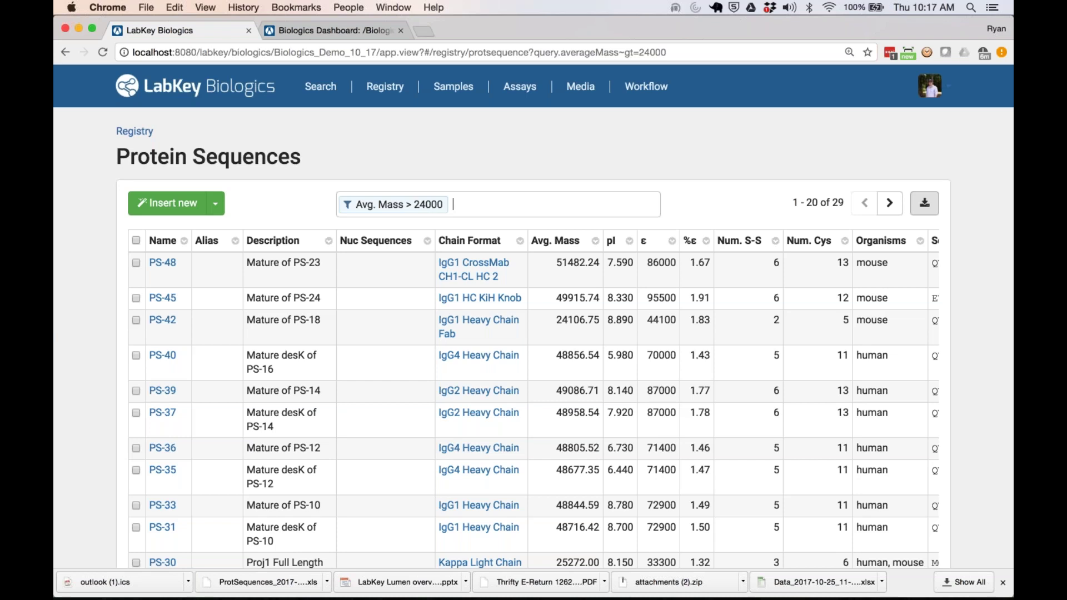
Step: Try to export the filtered protein sequences to an Excel file, and return to the list
{"action": "scroll", "coordinate": [533, 400], "scroll_direction": "right", "scroll_amount": 5}
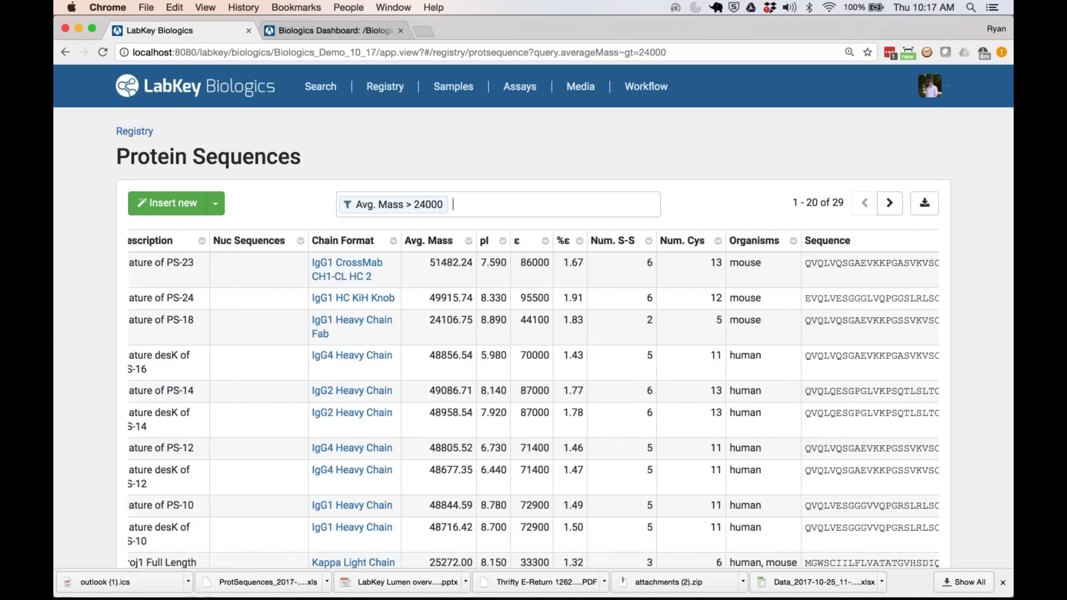
{"action": "scroll", "coordinate": [646, 356], "scroll_direction": "right", "scroll_amount": 1}
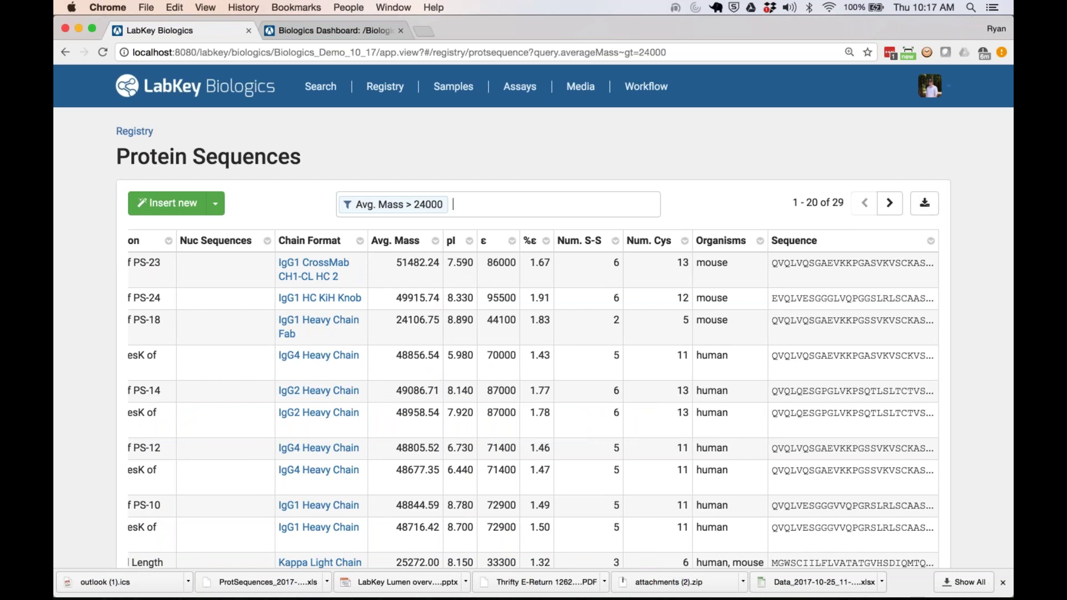
{"action": "scroll", "coordinate": [534, 399], "scroll_direction": "left", "scroll_amount": 1}
{"action": "scroll", "coordinate": [533, 400], "scroll_direction": "left", "scroll_amount": 5}
{"action": "left_click", "coordinate": [923, 202]}
{"action": "left_click", "coordinate": [881, 268]}
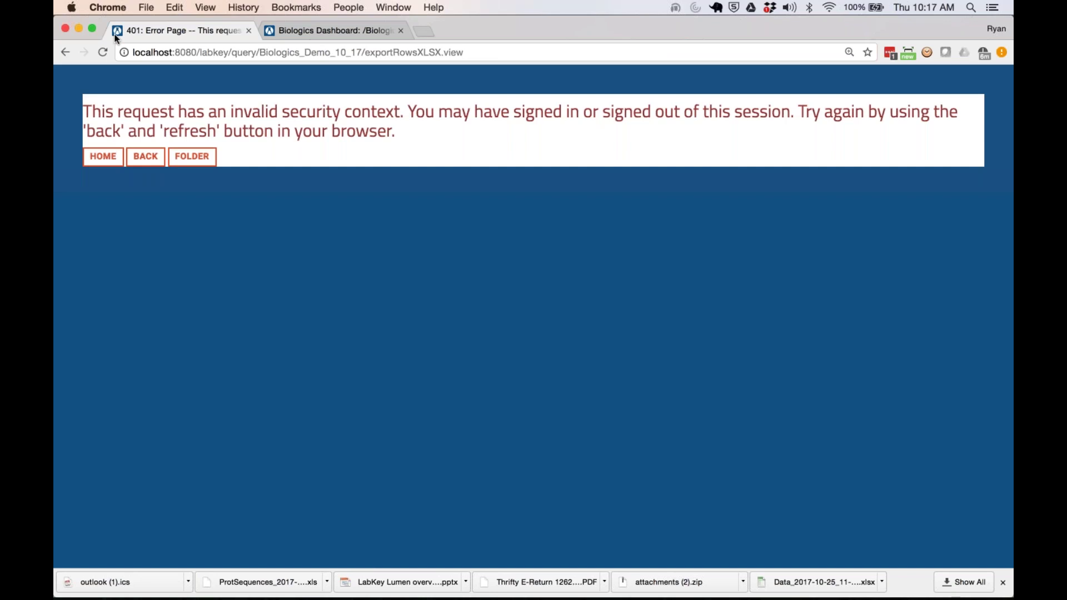
{"action": "left_click", "coordinate": [65, 52]}
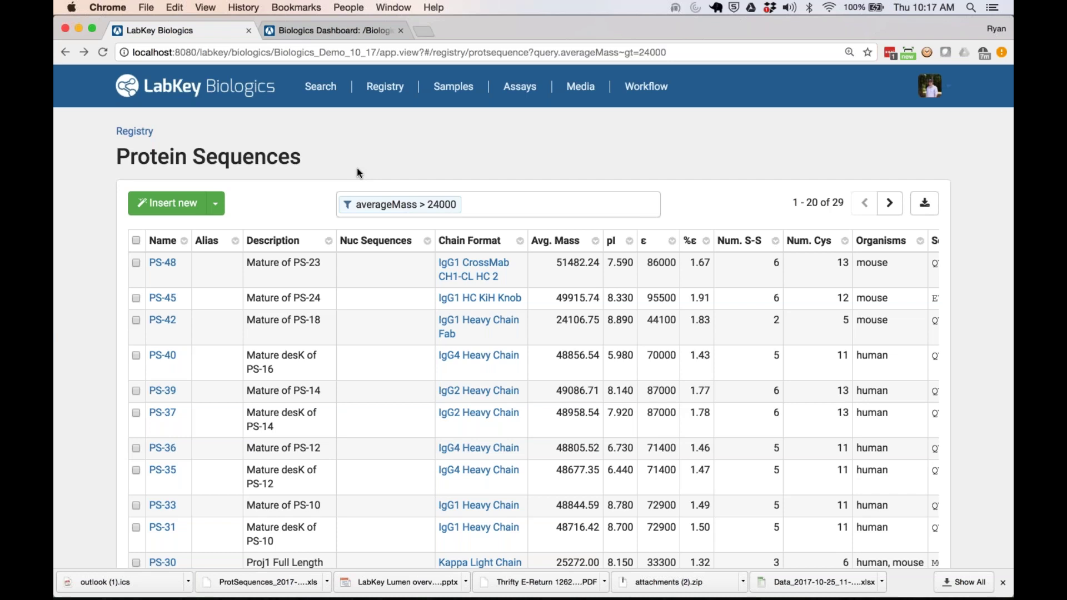
Step: Replace the mass filter with a keyword search for "ps-13" and open the PS-13 protein sequence record
{"action": "left_click", "coordinate": [467, 209]}
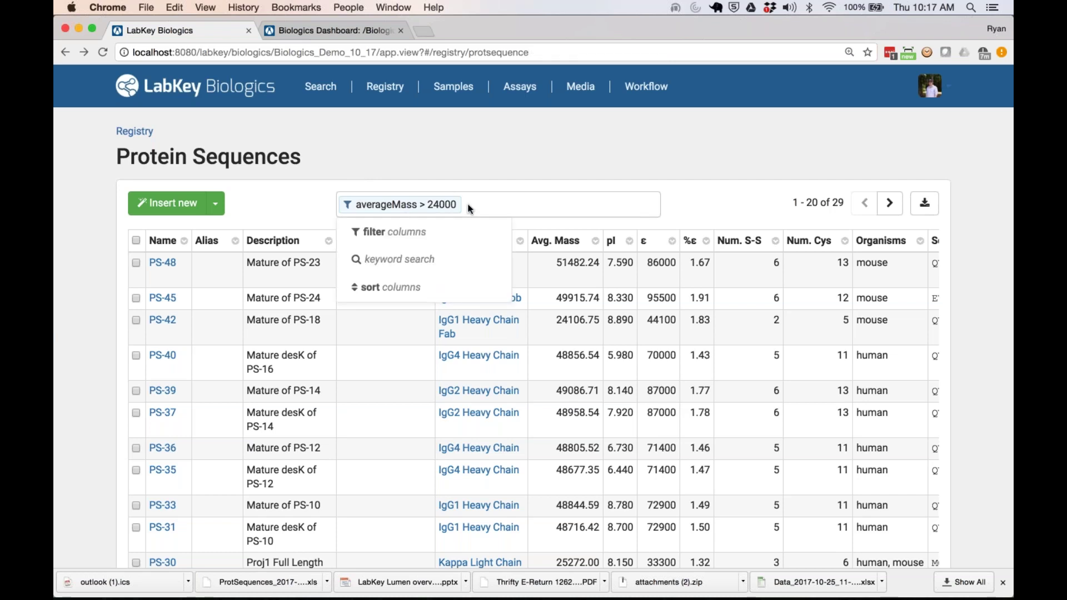
{"action": "key", "text": "BackSpace"}
{"action": "type", "text": "ps-13"}
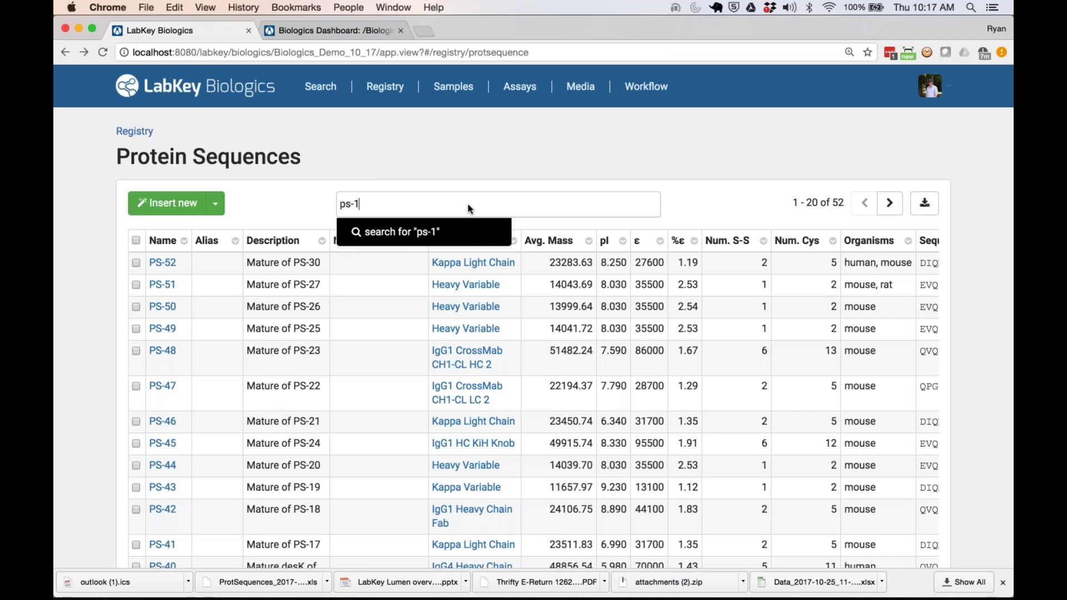
{"action": "key", "text": "Return"}
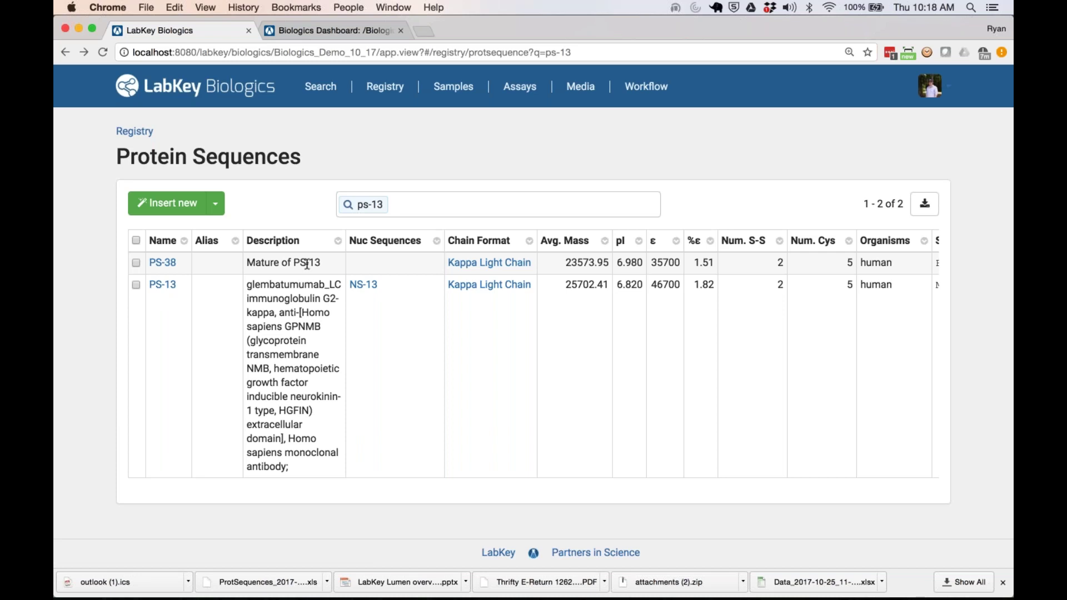
{"action": "left_click", "coordinate": [163, 285]}
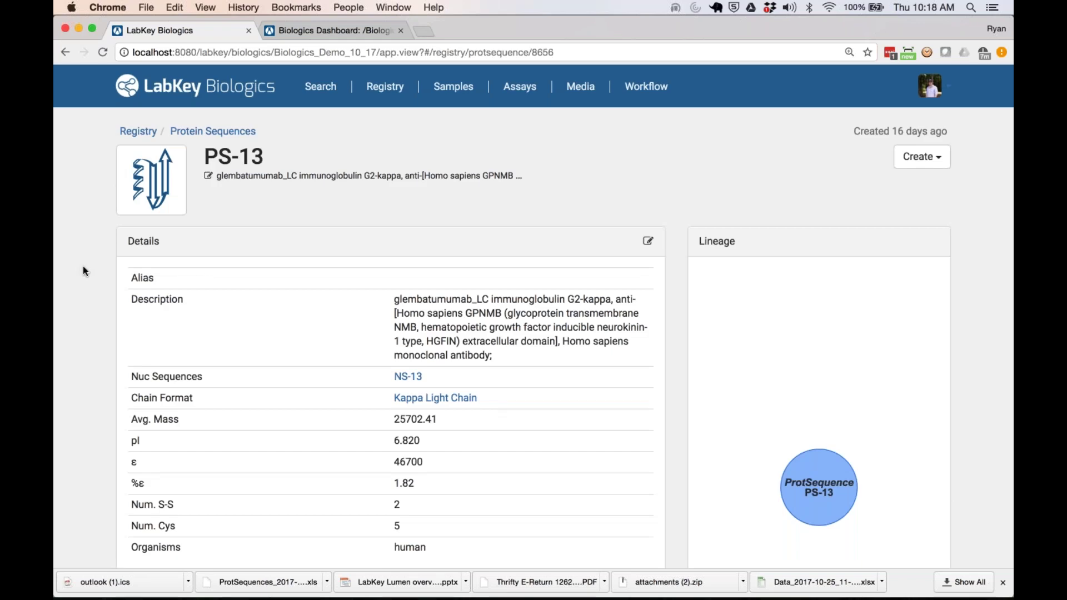
Step: Examine the PS-13 details and highlight its Kappa Variable region in the annotated protein sequence
{"action": "scroll", "coordinate": [84, 271], "scroll_direction": "down", "scroll_amount": 1}
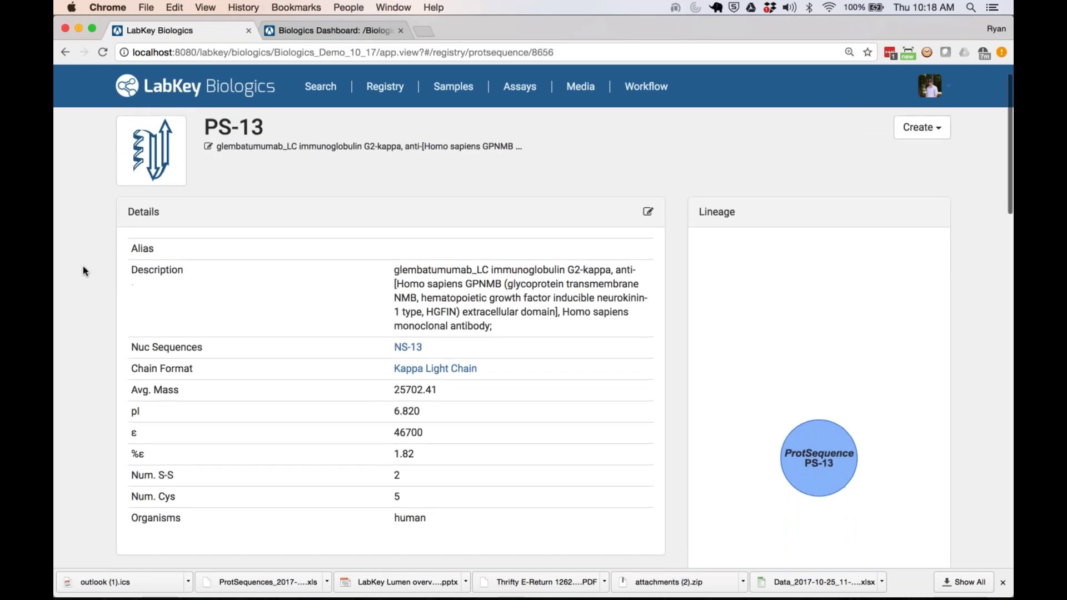
{"action": "scroll", "coordinate": [84, 271], "scroll_direction": "down", "scroll_amount": 3}
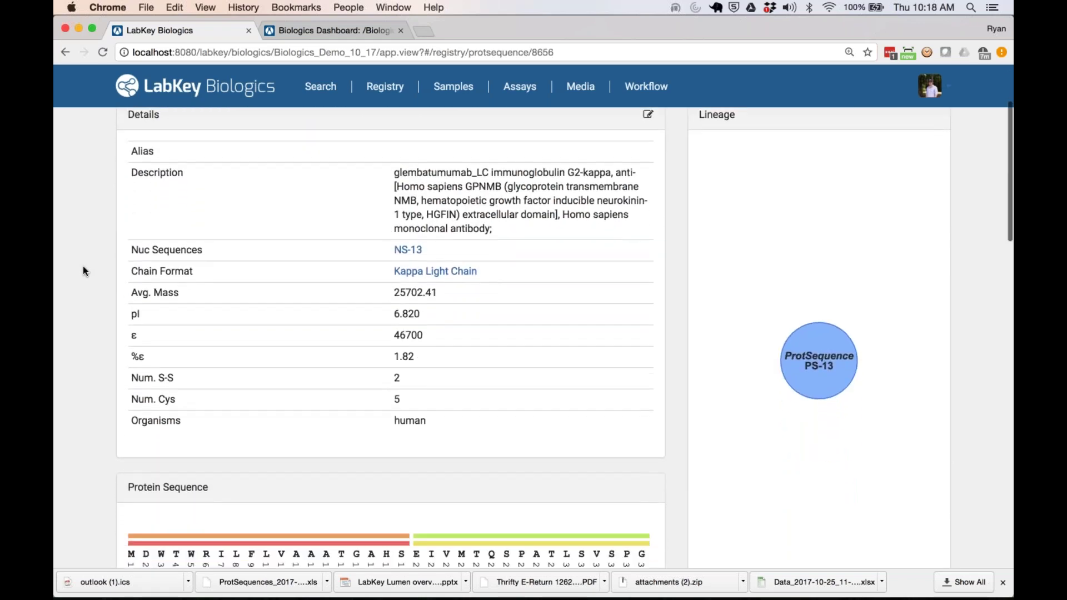
{"action": "scroll", "coordinate": [90, 231], "scroll_direction": "down", "scroll_amount": 2}
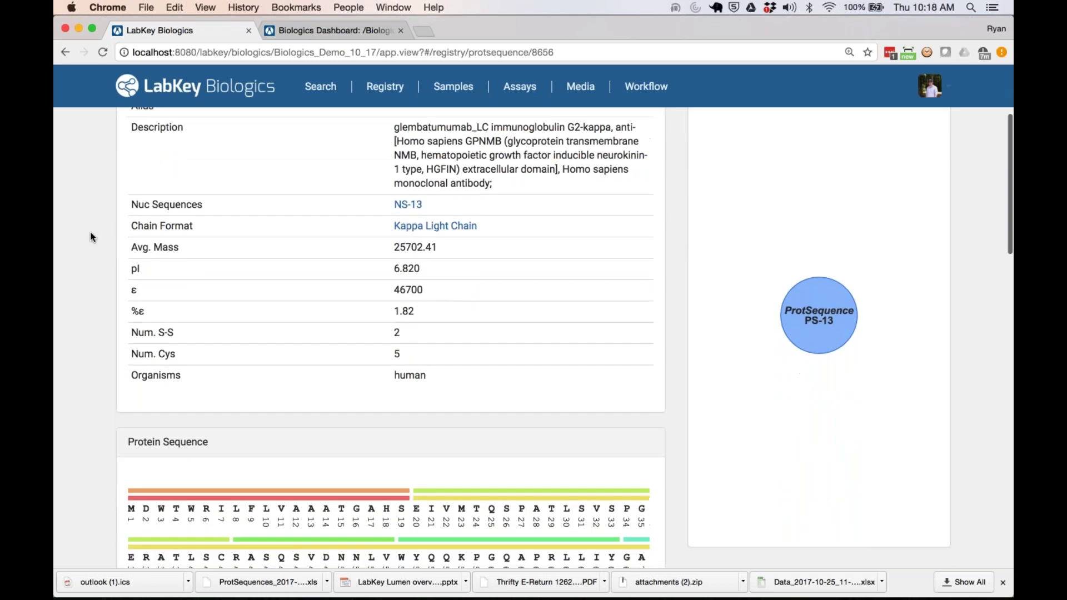
{"action": "scroll", "coordinate": [106, 257], "scroll_direction": "down", "scroll_amount": 1}
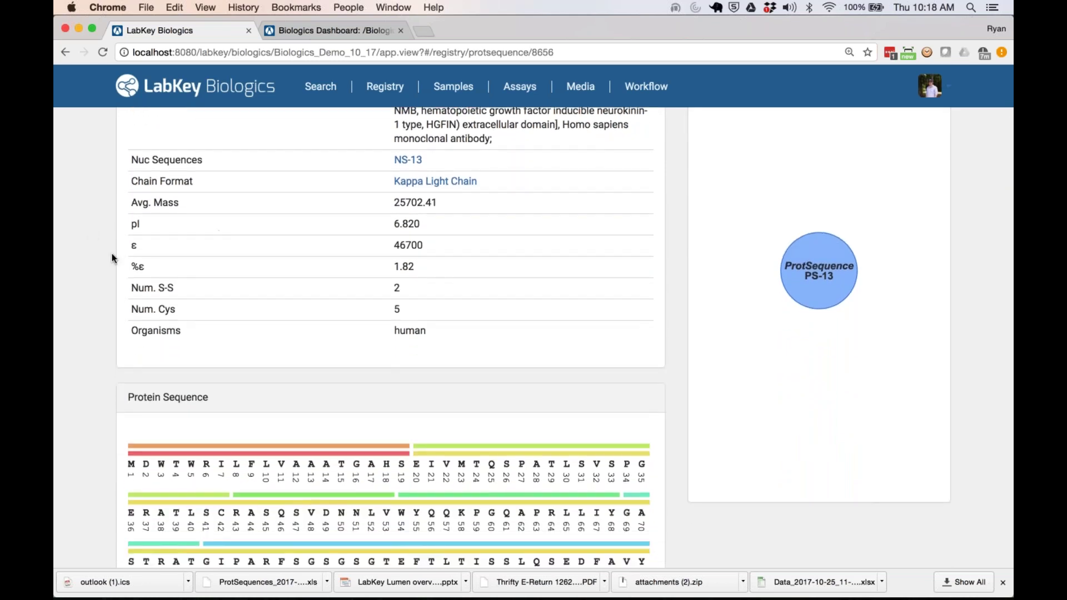
{"action": "scroll", "coordinate": [102, 277], "scroll_direction": "down", "scroll_amount": 1}
{"action": "scroll", "coordinate": [102, 277], "scroll_direction": "down", "scroll_amount": 10}
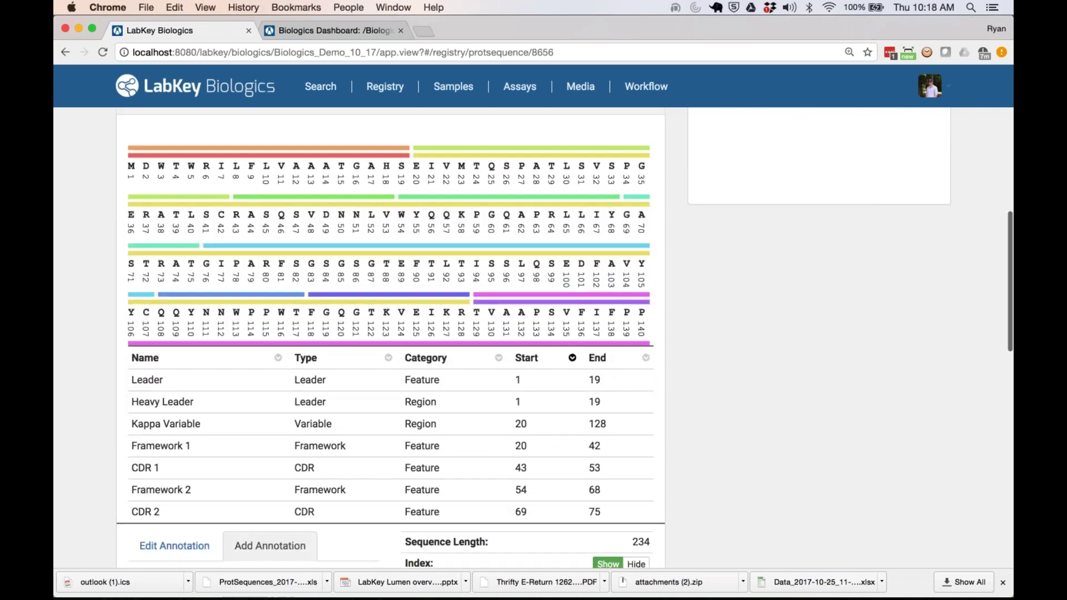
{"action": "left_click", "coordinate": [185, 401]}
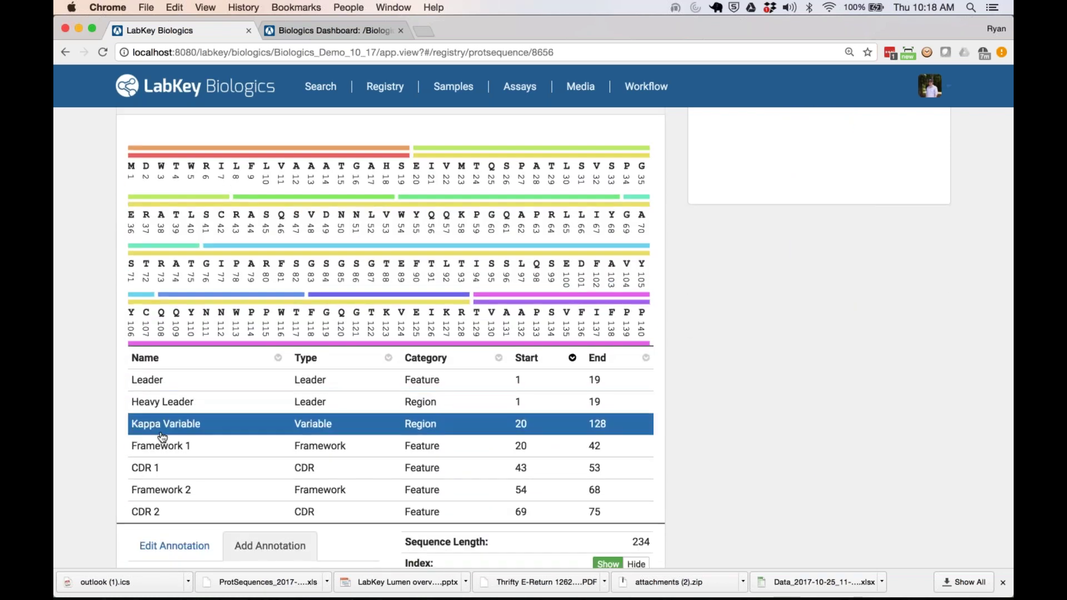
{"action": "left_click", "coordinate": [167, 467]}
{"action": "left_click", "coordinate": [166, 424]}
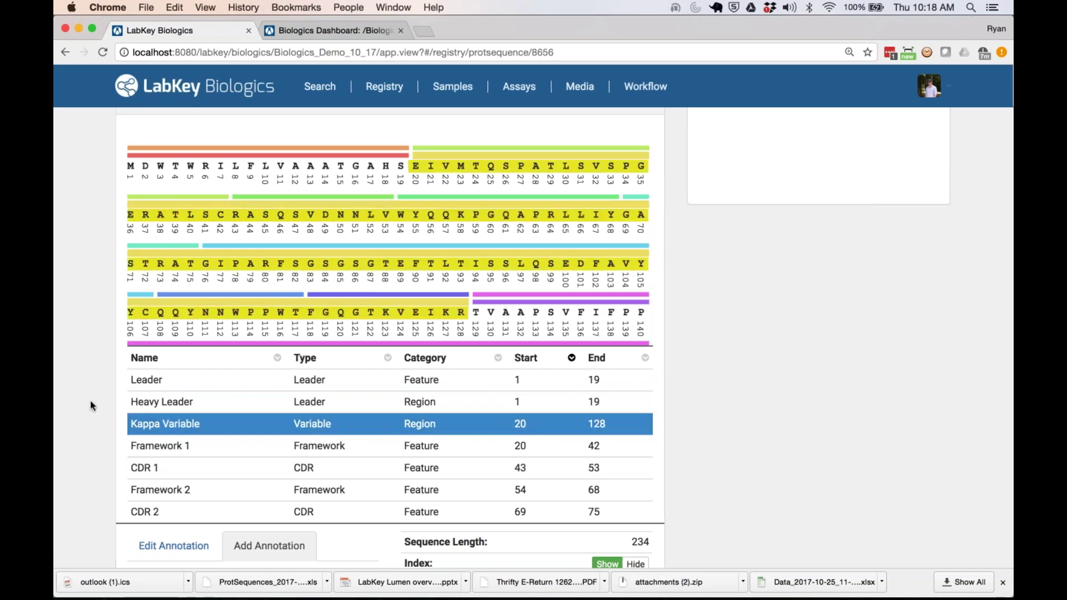
Step: Look over the annotation form and related entities of PS-13, and open the related molecule M-3
{"action": "scroll", "coordinate": [90, 401], "scroll_direction": "down", "scroll_amount": 3}
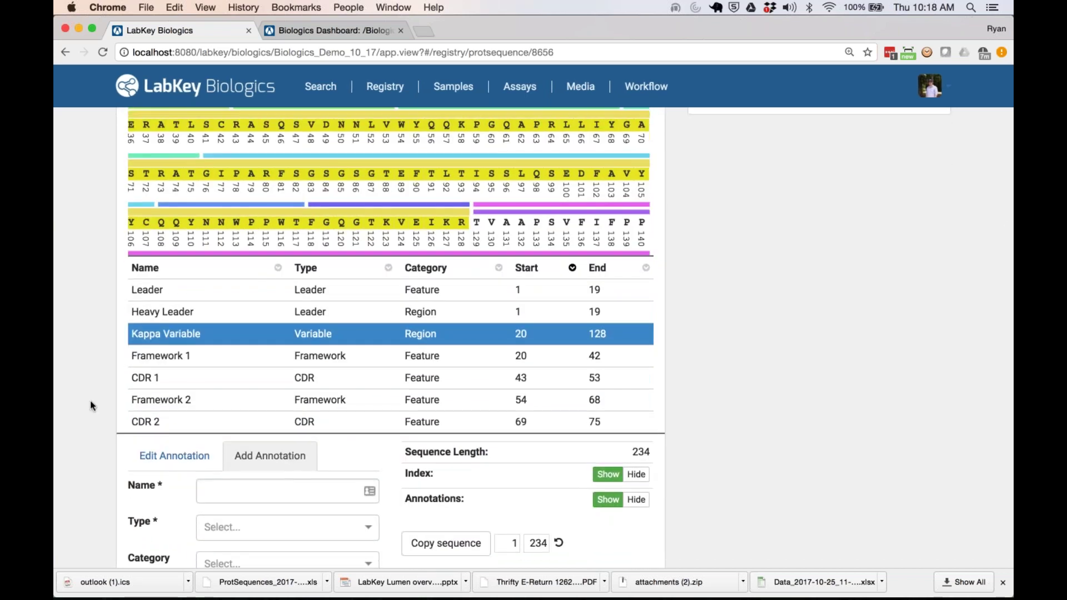
{"action": "scroll", "coordinate": [90, 401], "scroll_direction": "down", "scroll_amount": 1}
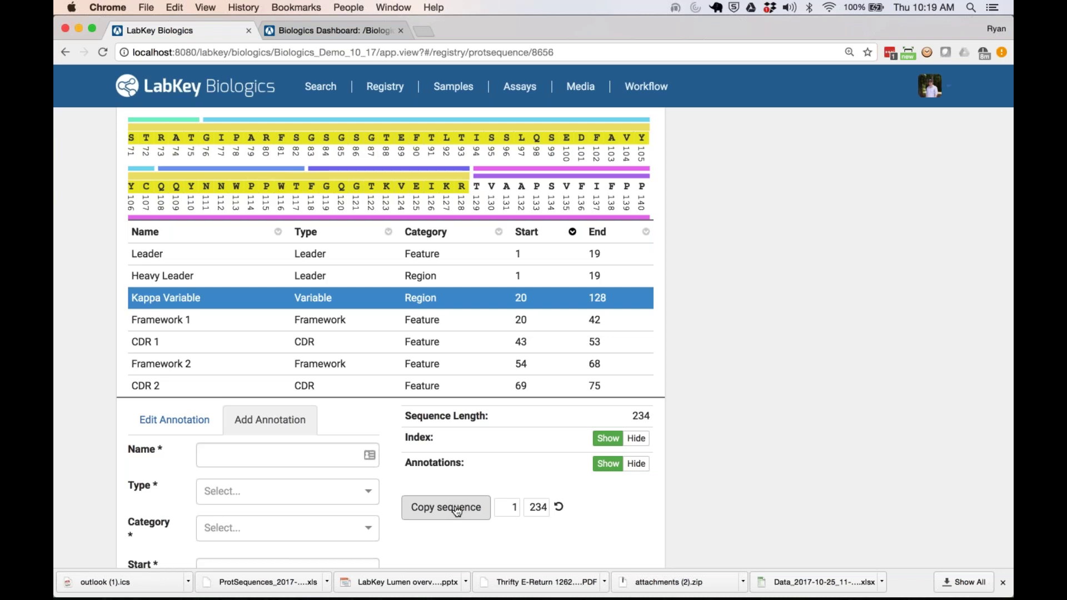
{"action": "scroll", "coordinate": [456, 511], "scroll_direction": "down", "scroll_amount": 1}
{"action": "scroll", "coordinate": [457, 511], "scroll_direction": "down", "scroll_amount": 5}
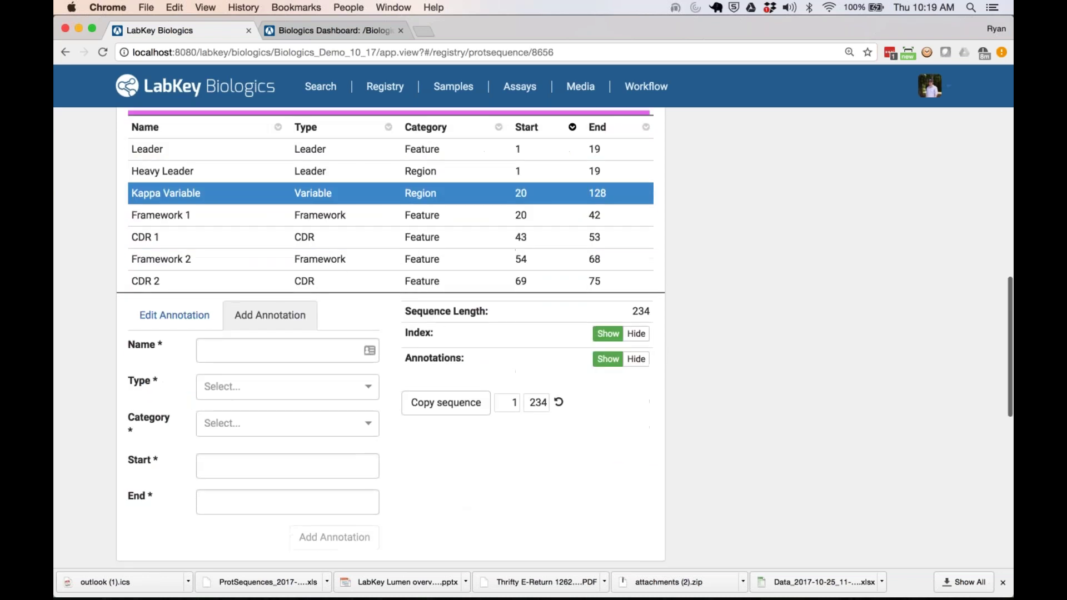
{"action": "scroll", "coordinate": [456, 511], "scroll_direction": "up", "scroll_amount": 6}
{"action": "scroll", "coordinate": [456, 511], "scroll_direction": "down", "scroll_amount": 10}
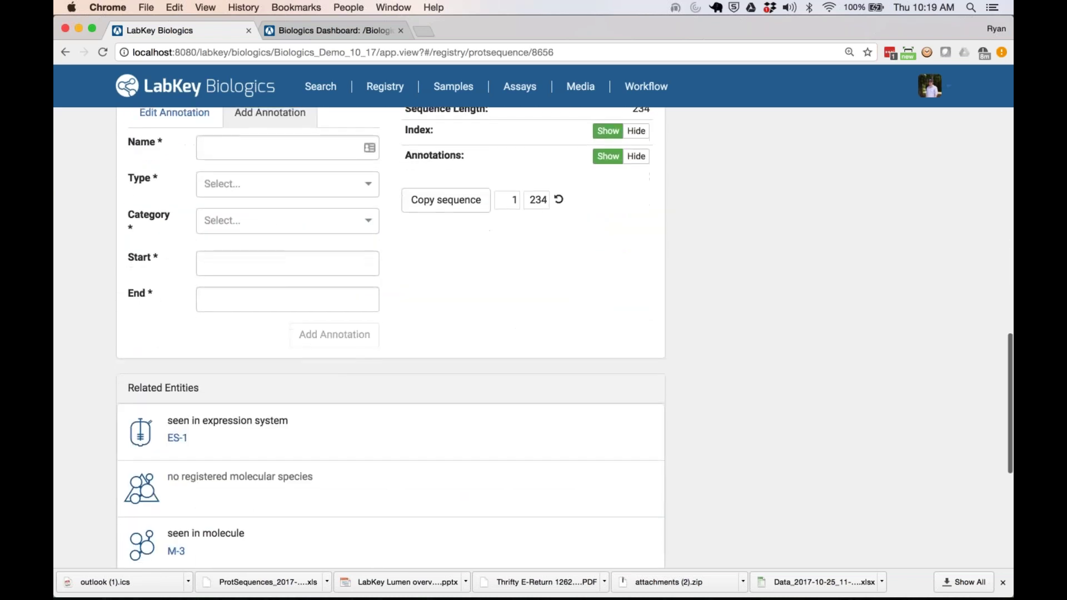
{"action": "scroll", "coordinate": [390, 337], "scroll_direction": "down", "scroll_amount": 2}
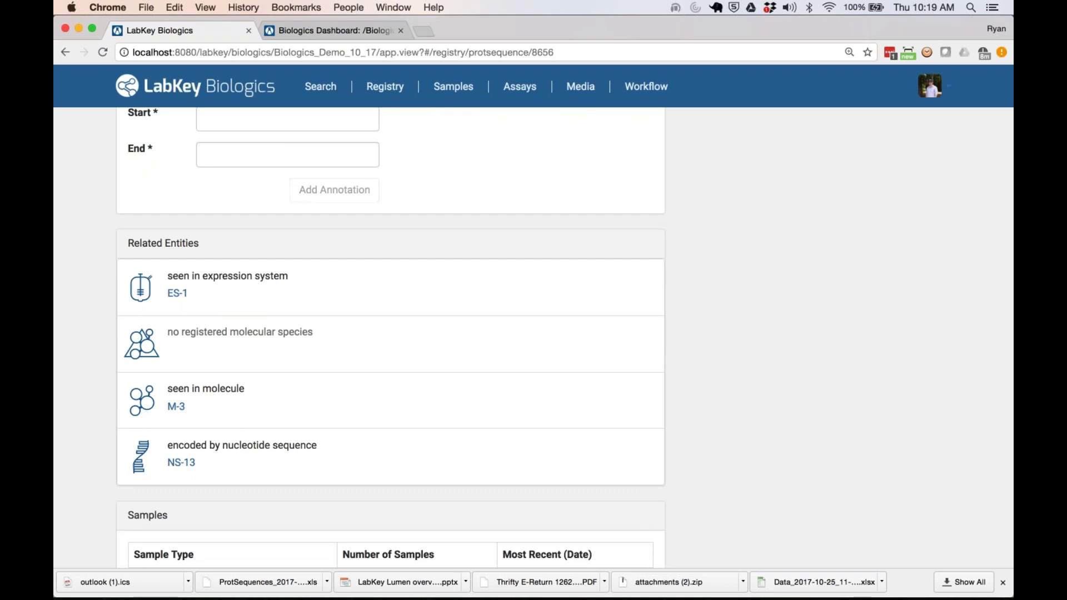
{"action": "left_click", "coordinate": [175, 407]}
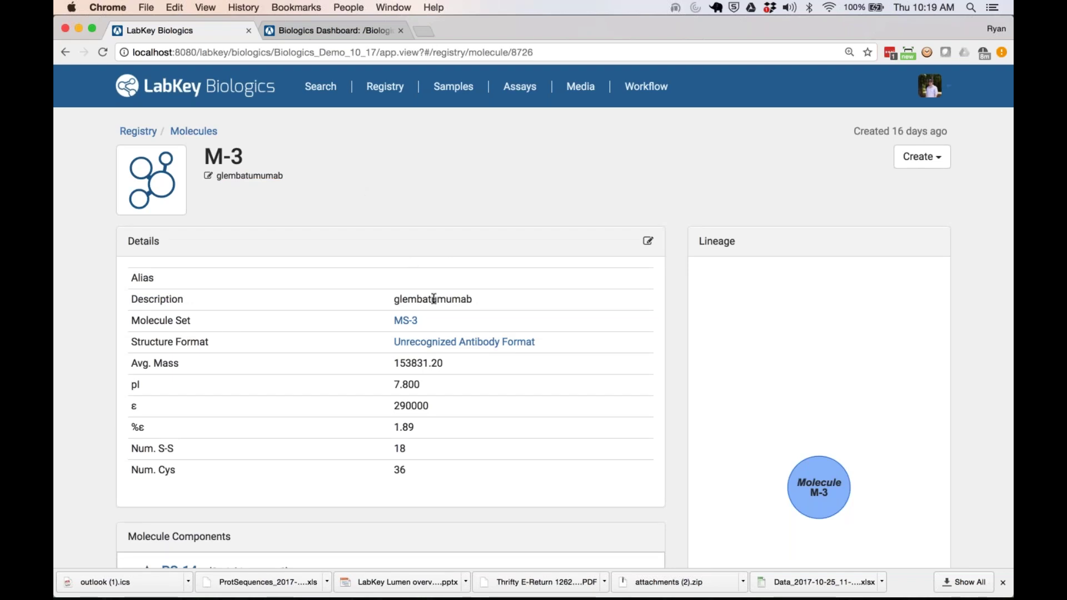
Step: Expand the PS-14 and PS-13 components of molecule M-3 to view their details
{"action": "scroll", "coordinate": [434, 299], "scroll_direction": "down", "scroll_amount": 4}
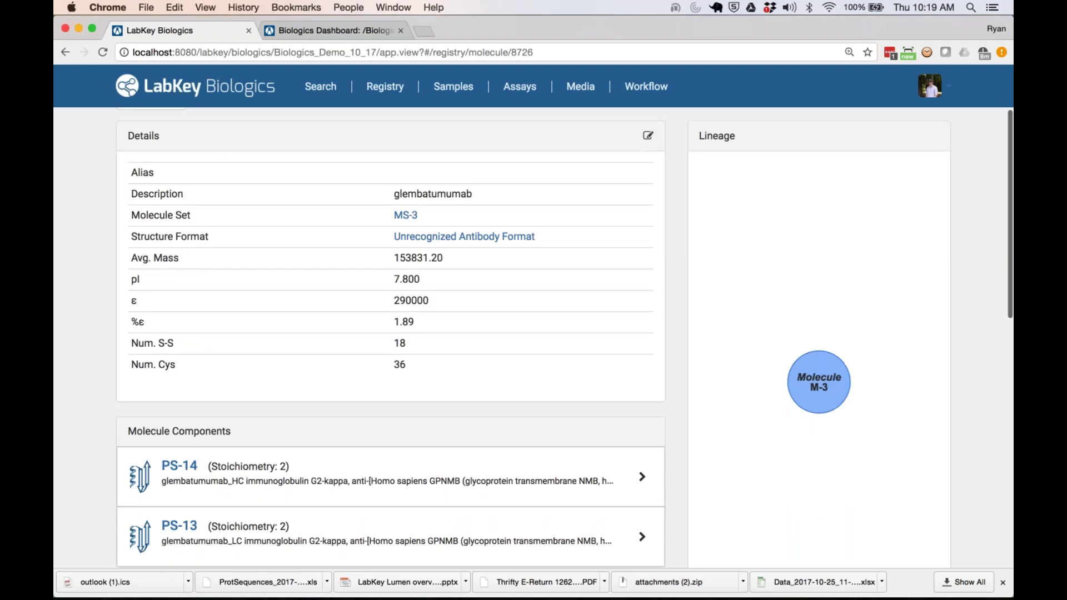
{"action": "scroll", "coordinate": [389, 439], "scroll_direction": "down", "scroll_amount": 1}
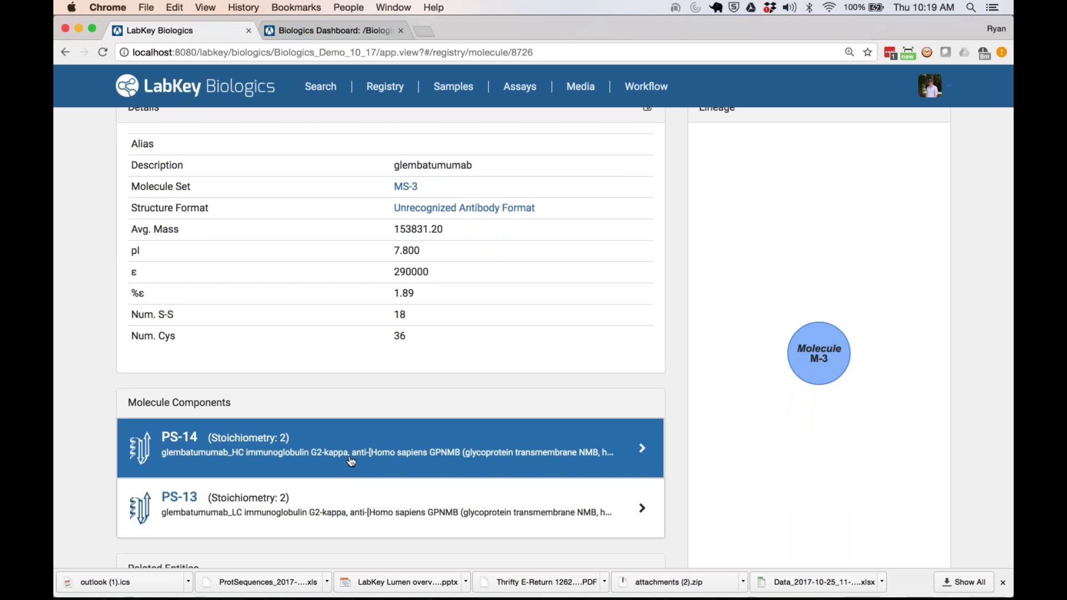
{"action": "left_click", "coordinate": [351, 462]}
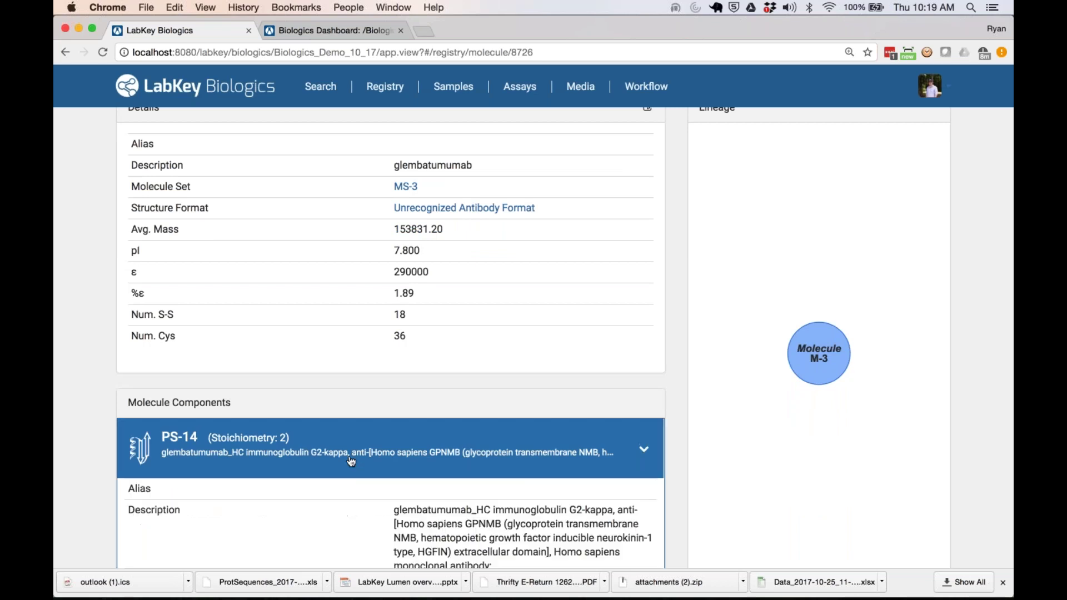
{"action": "scroll", "coordinate": [84, 426], "scroll_direction": "down", "scroll_amount": 6}
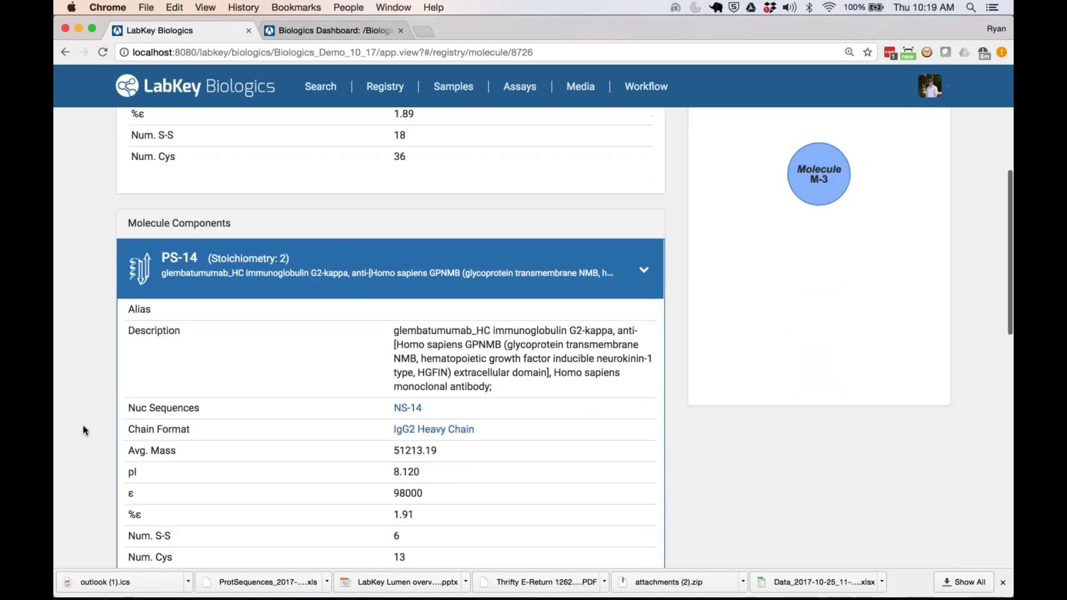
{"action": "left_click", "coordinate": [267, 502]}
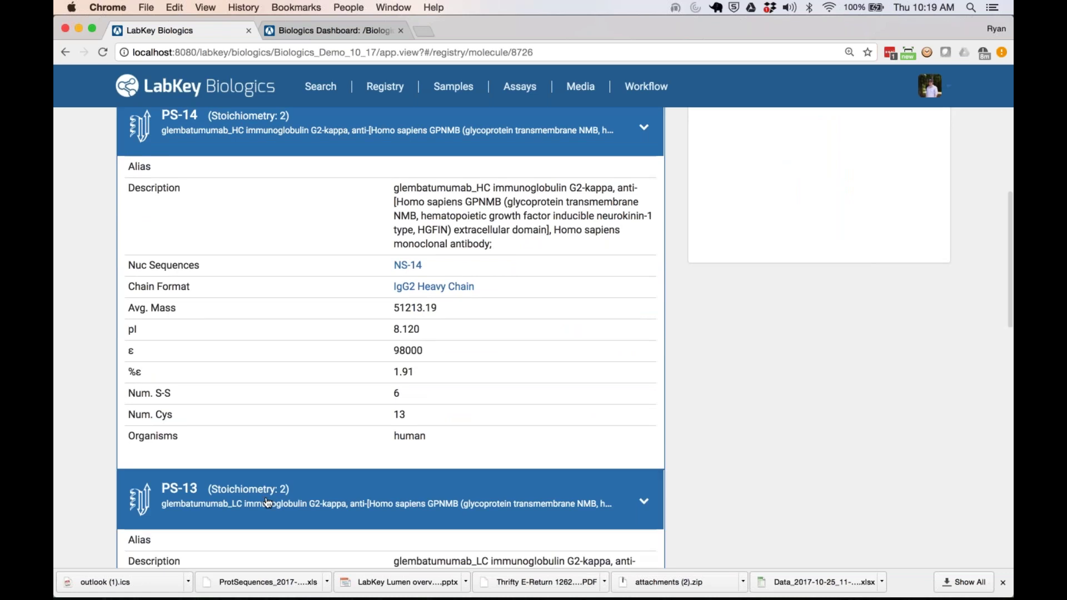
Step: Review the PS-14 and PS-13 component details of molecule M-3 and open its related expression system ES-1
{"action": "scroll", "coordinate": [94, 435], "scroll_direction": "down", "scroll_amount": 3}
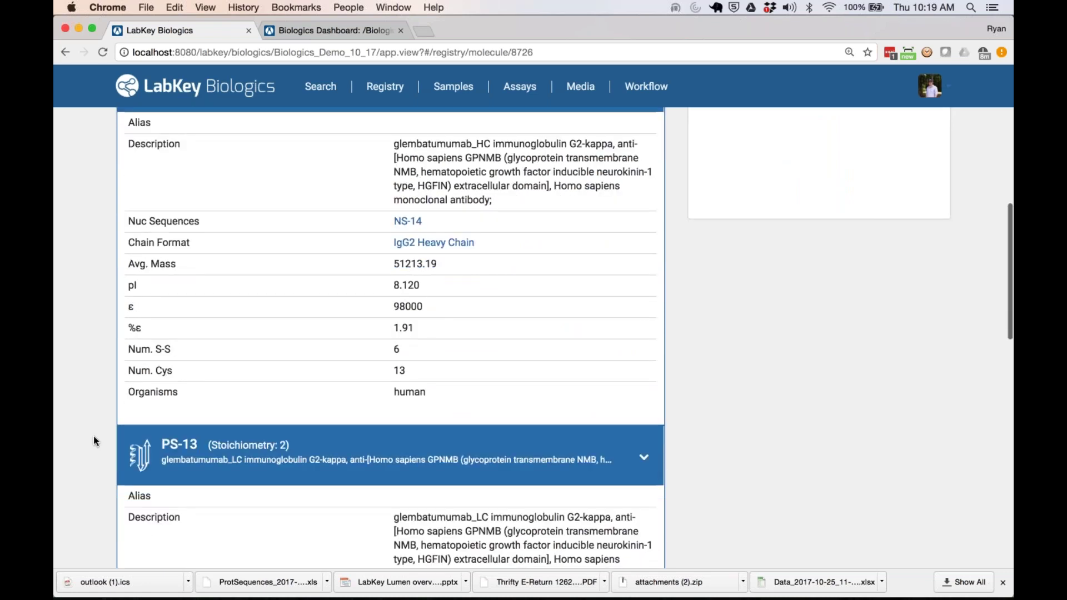
{"action": "scroll", "coordinate": [93, 436], "scroll_direction": "up", "scroll_amount": 2}
{"action": "scroll", "coordinate": [93, 435], "scroll_direction": "up", "scroll_amount": 4}
{"action": "scroll", "coordinate": [94, 435], "scroll_direction": "down", "scroll_amount": 9}
{"action": "scroll", "coordinate": [93, 435], "scroll_direction": "down", "scroll_amount": 5}
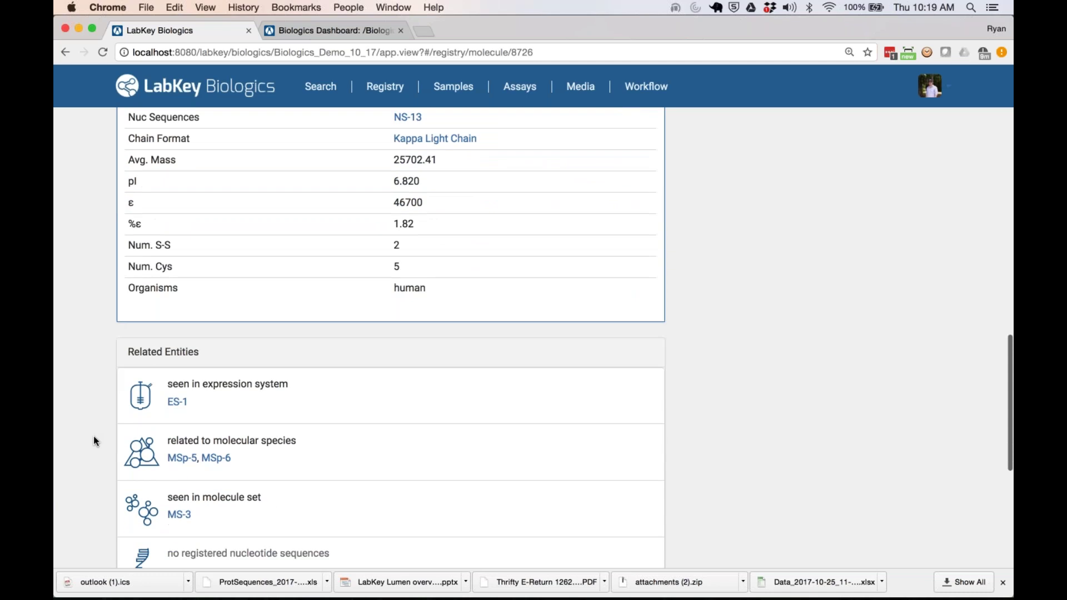
{"action": "left_click", "coordinate": [176, 395]}
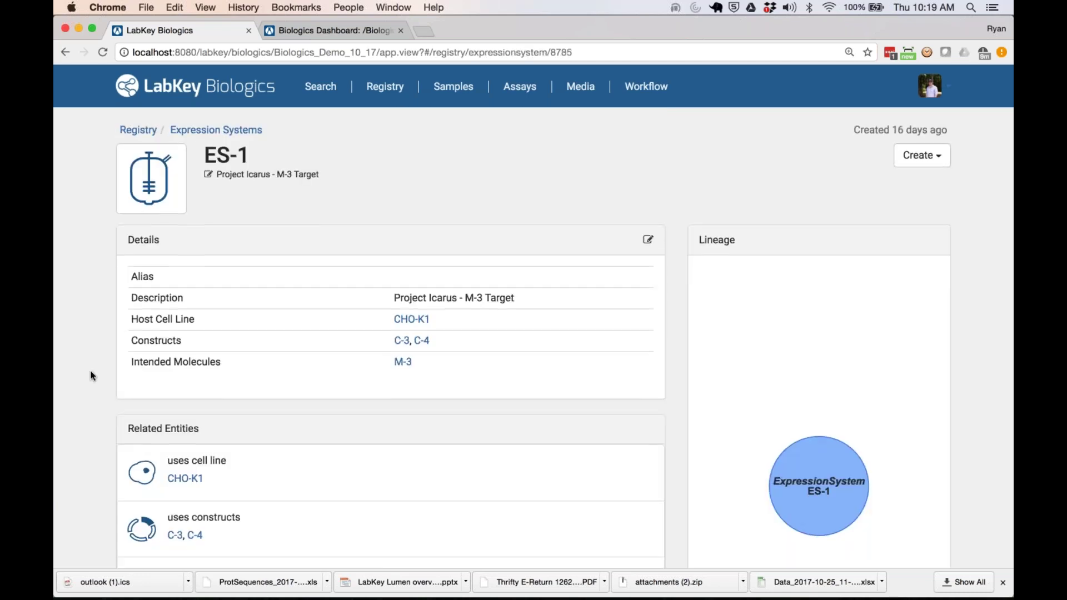
Step: Examine the details, related entities and sample types of expression system ES-1, and list its entries in the Samples type
{"action": "scroll", "coordinate": [90, 372], "scroll_direction": "down", "scroll_amount": 3}
{"action": "scroll", "coordinate": [90, 370], "scroll_direction": "up", "scroll_amount": 2}
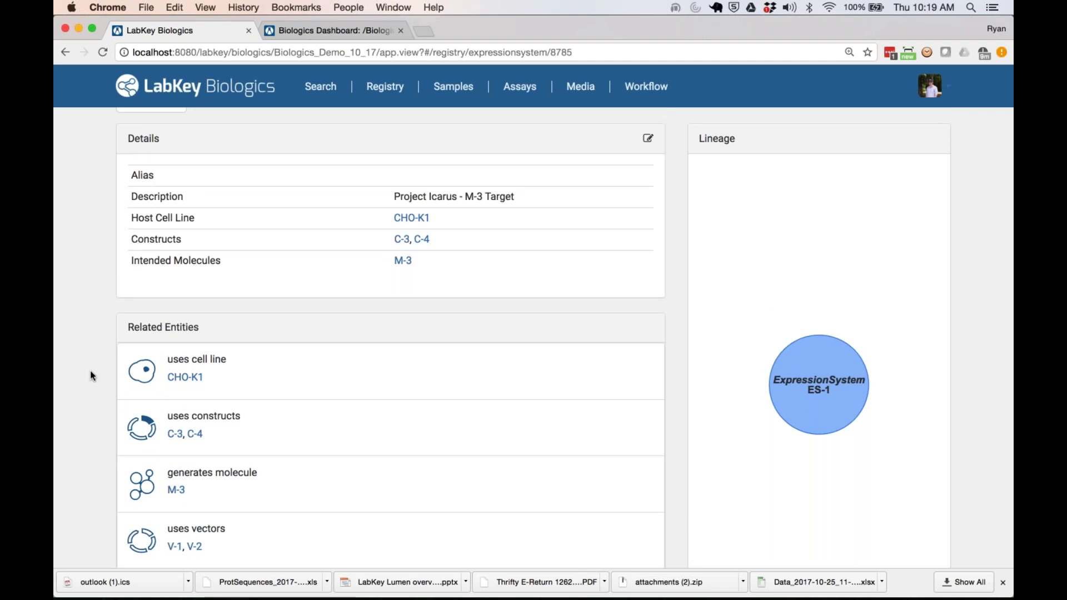
{"action": "scroll", "coordinate": [90, 371], "scroll_direction": "down", "scroll_amount": 1}
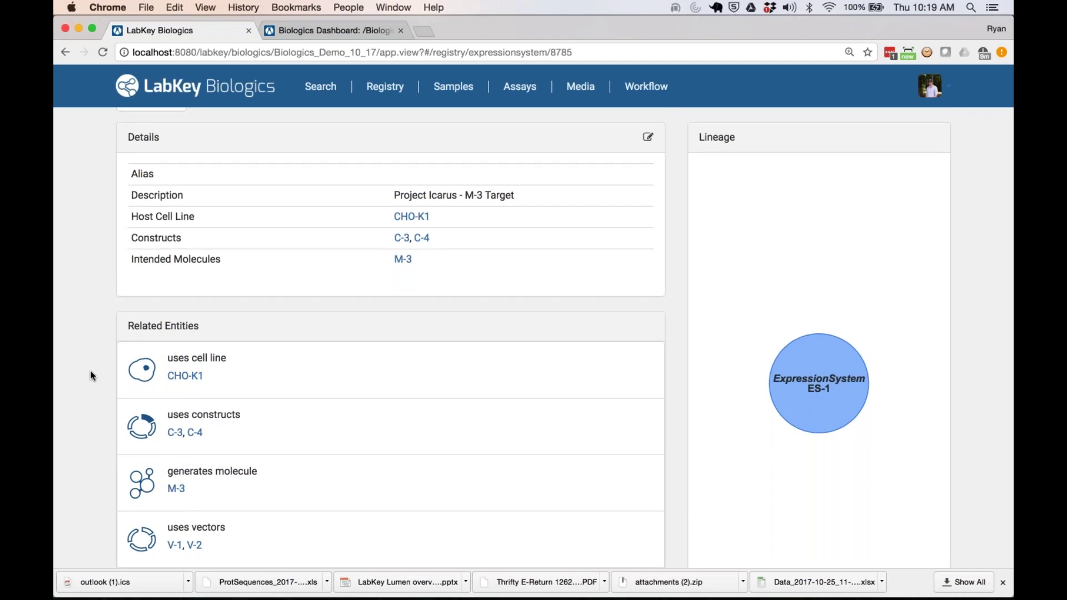
{"action": "scroll", "coordinate": [90, 371], "scroll_direction": "down", "scroll_amount": 4}
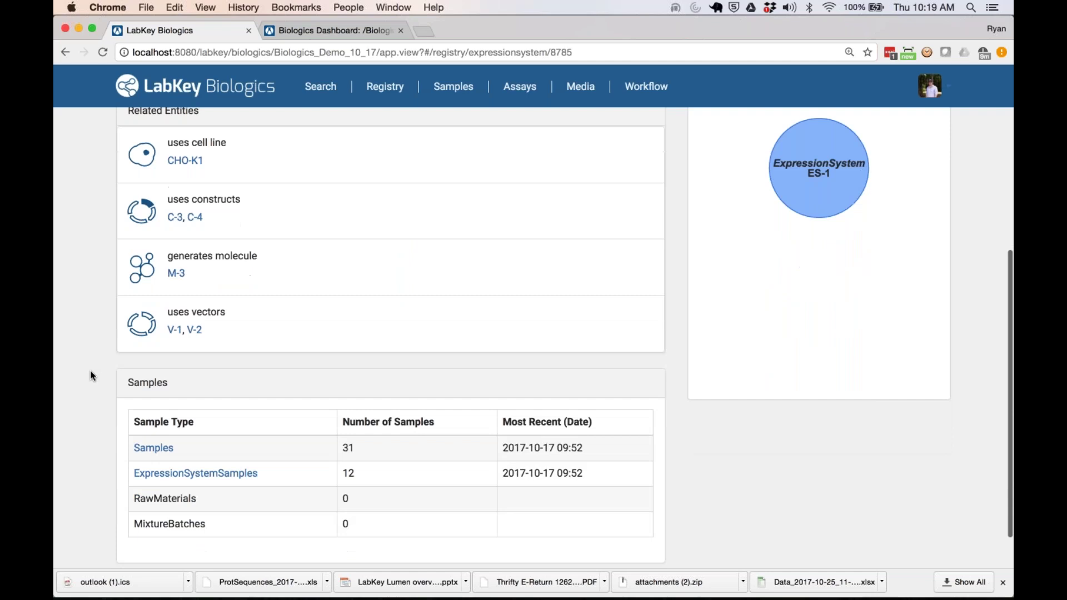
{"action": "scroll", "coordinate": [90, 371], "scroll_direction": "down", "scroll_amount": 1}
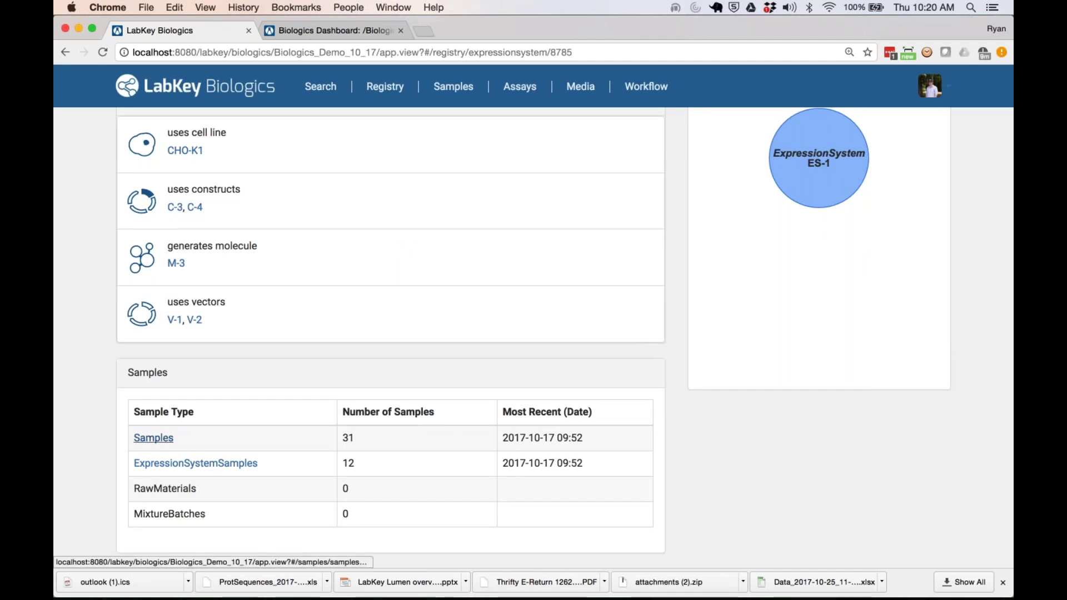
{"action": "left_click", "coordinate": [153, 437]}
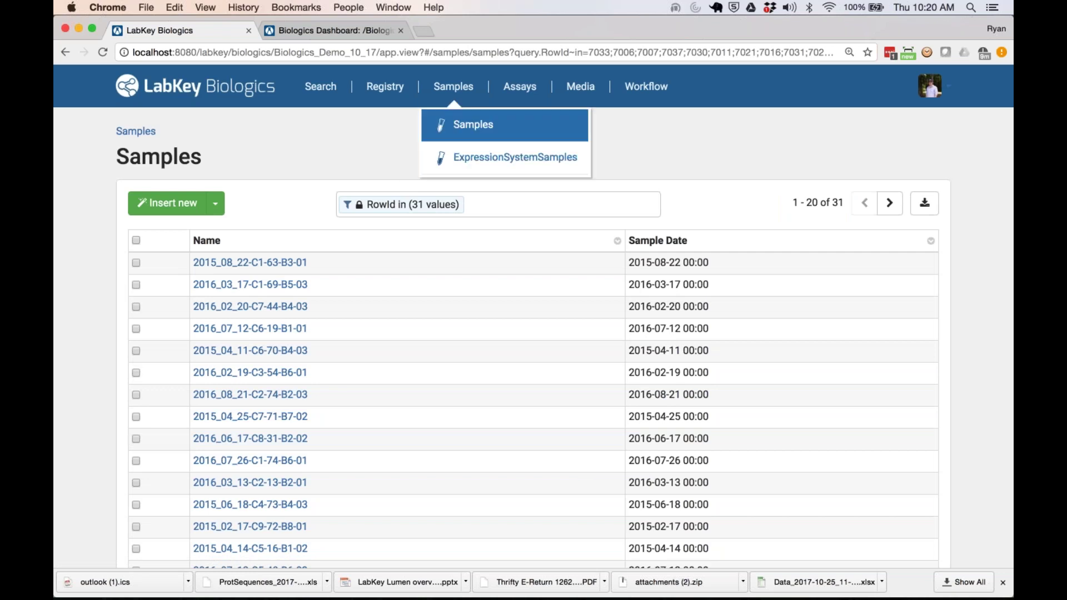
Step: Open the monthly overview of all sample types and switch to the webinar presentation in PowerPoint
{"action": "left_click", "coordinate": [454, 86]}
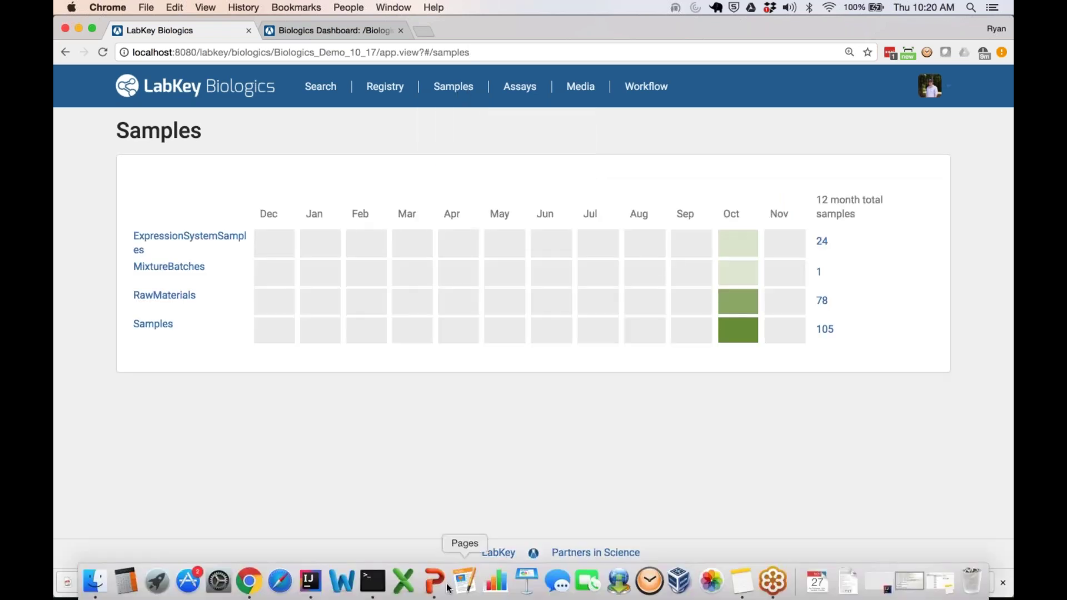
{"action": "left_click", "coordinate": [440, 585]}
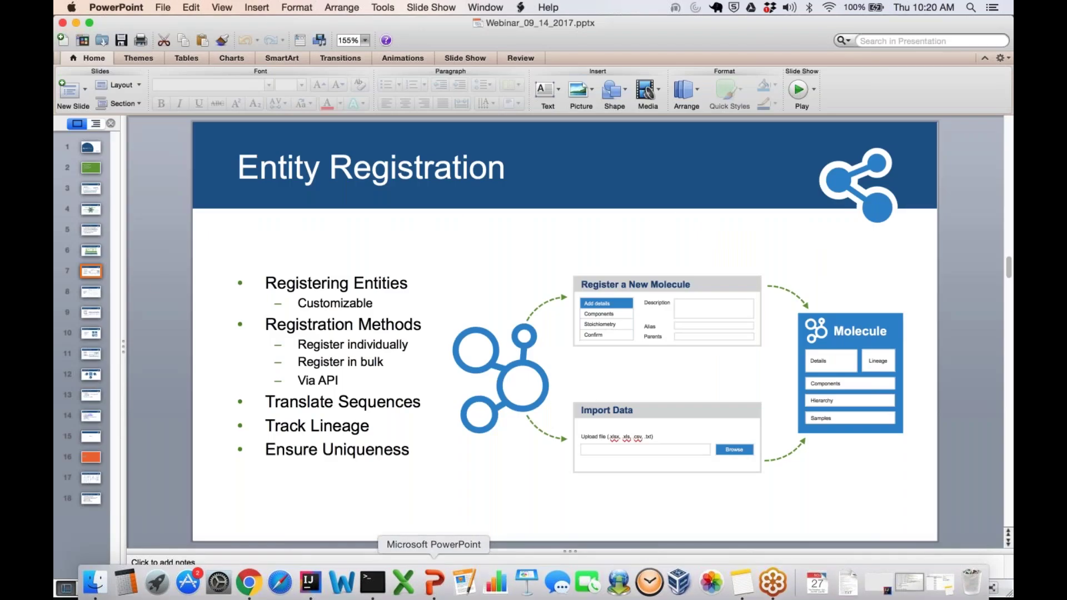
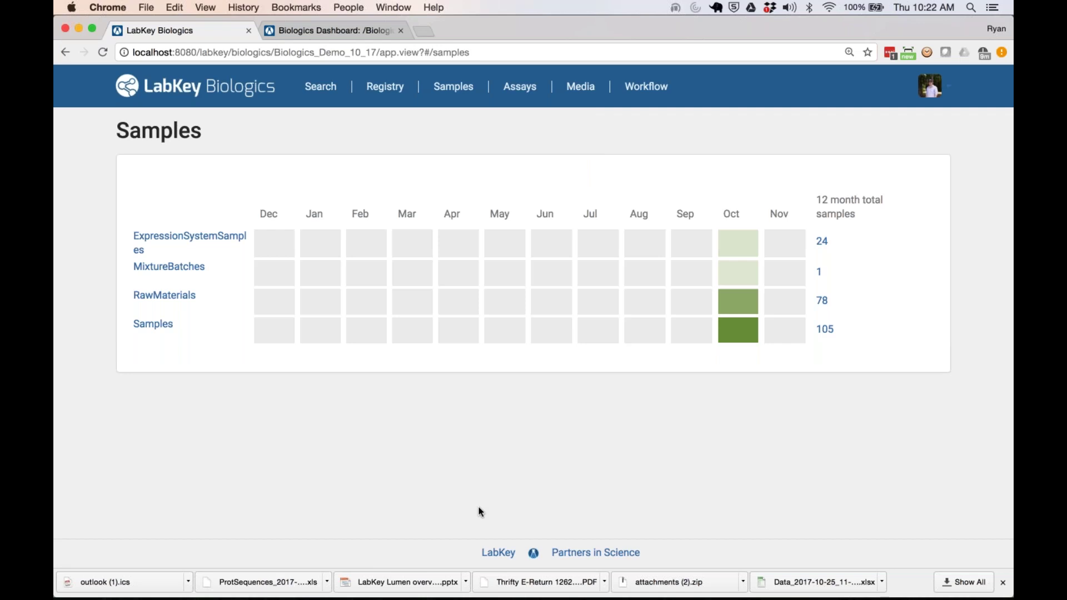
Step: Open sample 2015_07_24-C5-77-B6-01 from the October entries of the Samples set and examine its assays and lineage
{"action": "left_click", "coordinate": [740, 339]}
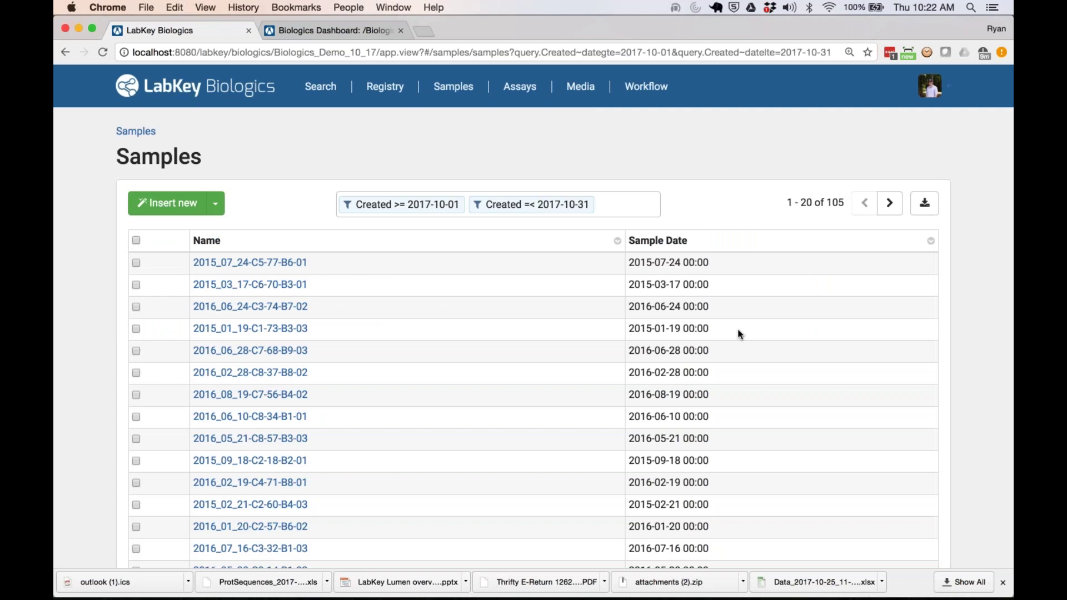
{"action": "left_click", "coordinate": [250, 262]}
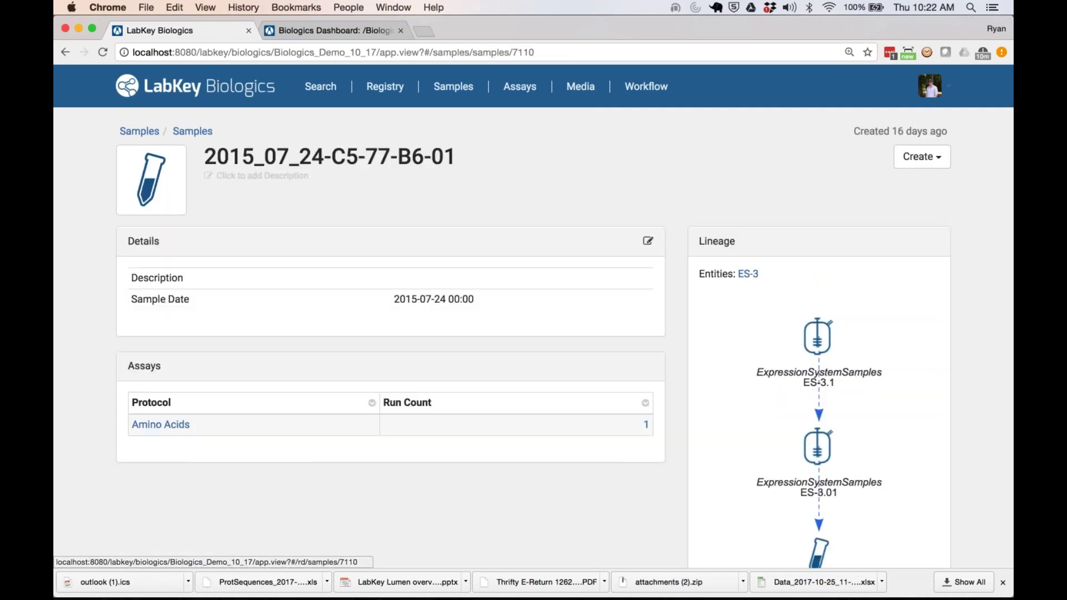
{"action": "scroll", "coordinate": [89, 305], "scroll_direction": "down", "scroll_amount": 1}
{"action": "scroll", "coordinate": [90, 307], "scroll_direction": "down", "scroll_amount": 5}
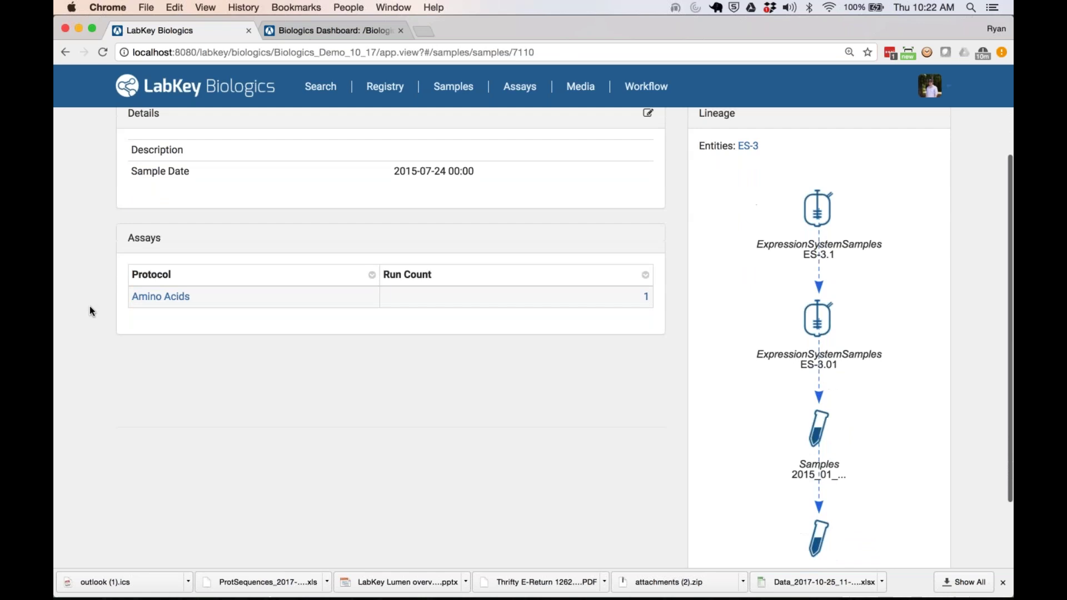
{"action": "scroll", "coordinate": [90, 307], "scroll_direction": "down", "scroll_amount": 1}
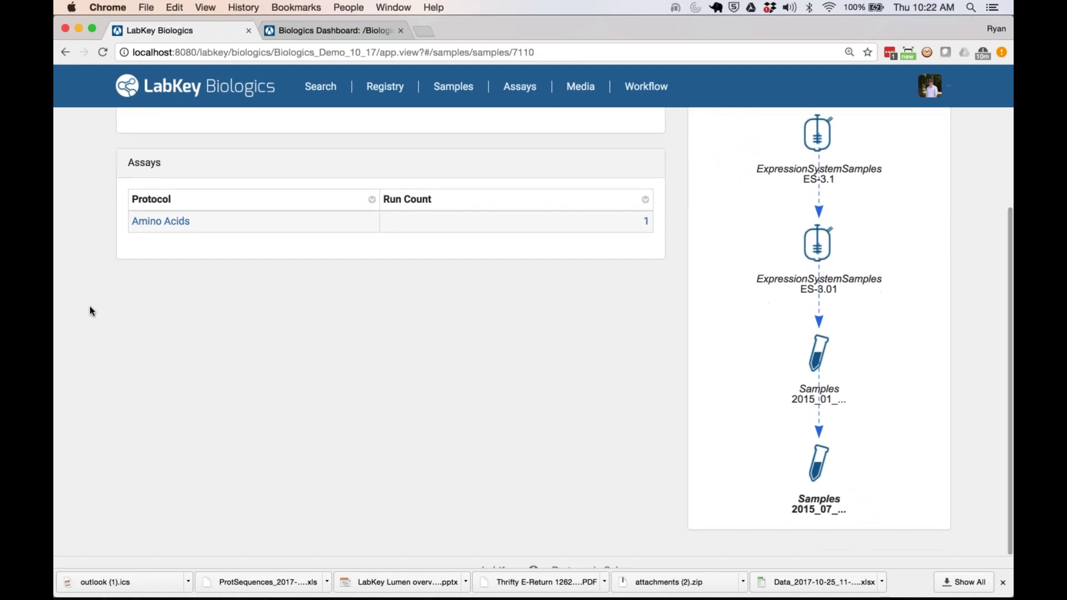
{"action": "scroll", "coordinate": [89, 305], "scroll_direction": "up", "scroll_amount": 2}
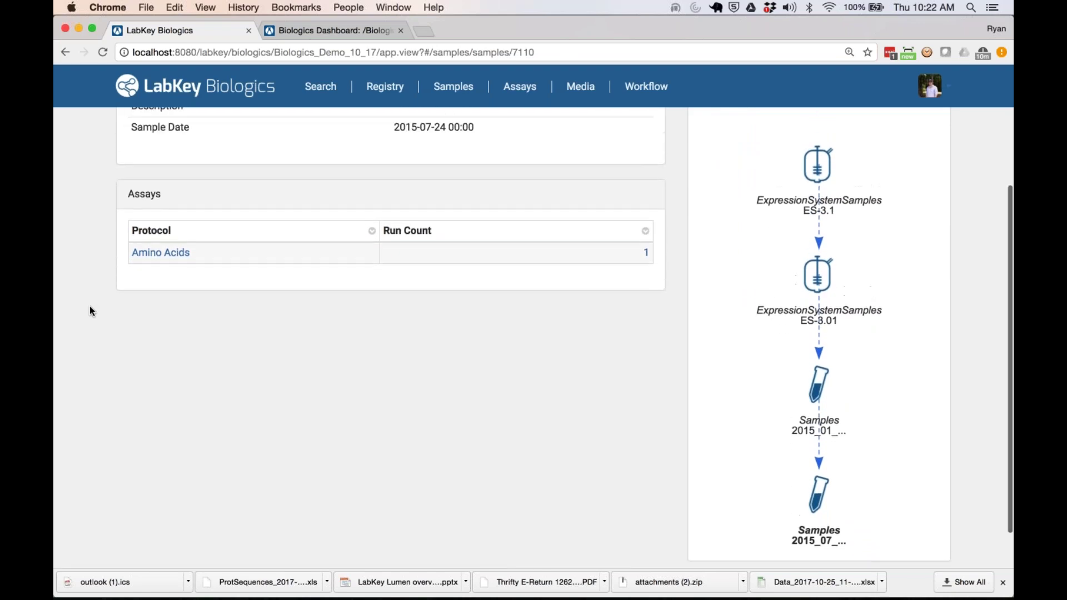
{"action": "mouse_move", "coordinate": [646, 86]}
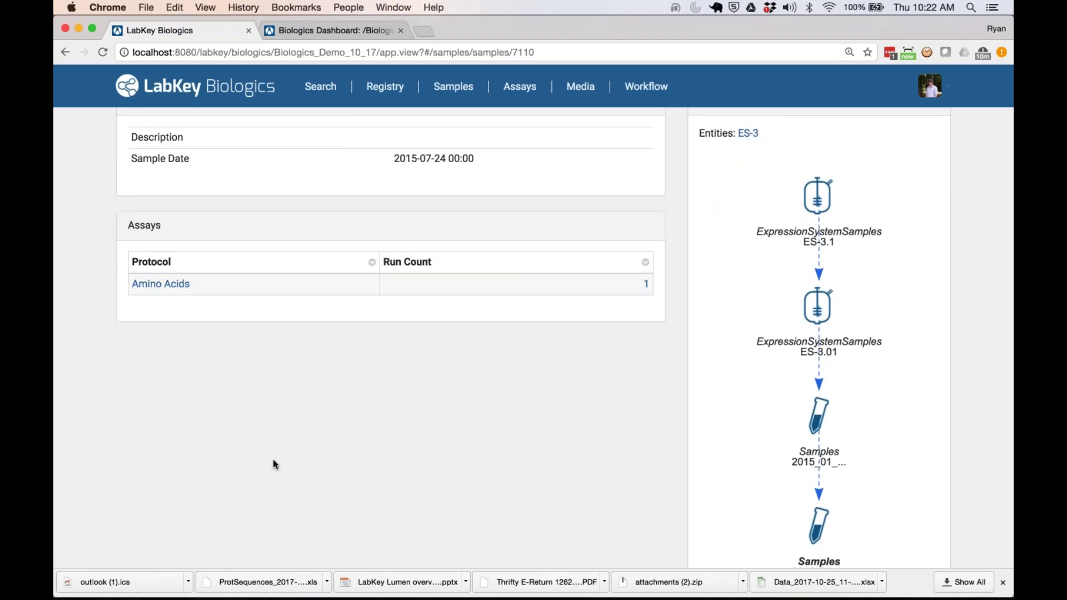
{"action": "scroll", "coordinate": [276, 464], "scroll_direction": "down", "scroll_amount": 1}
{"action": "scroll", "coordinate": [274, 464], "scroll_direction": "down", "scroll_amount": 3}
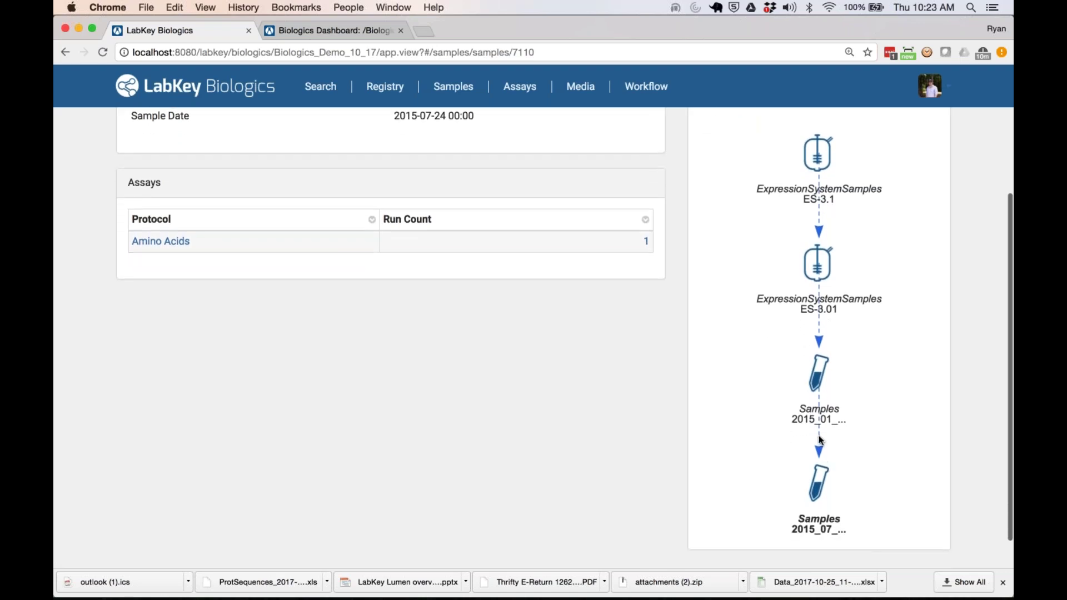
Step: Open the parent sample 2015_01_08_E005 from the lineage and compare its lineage with that of its child sample
{"action": "left_click", "coordinate": [816, 375]}
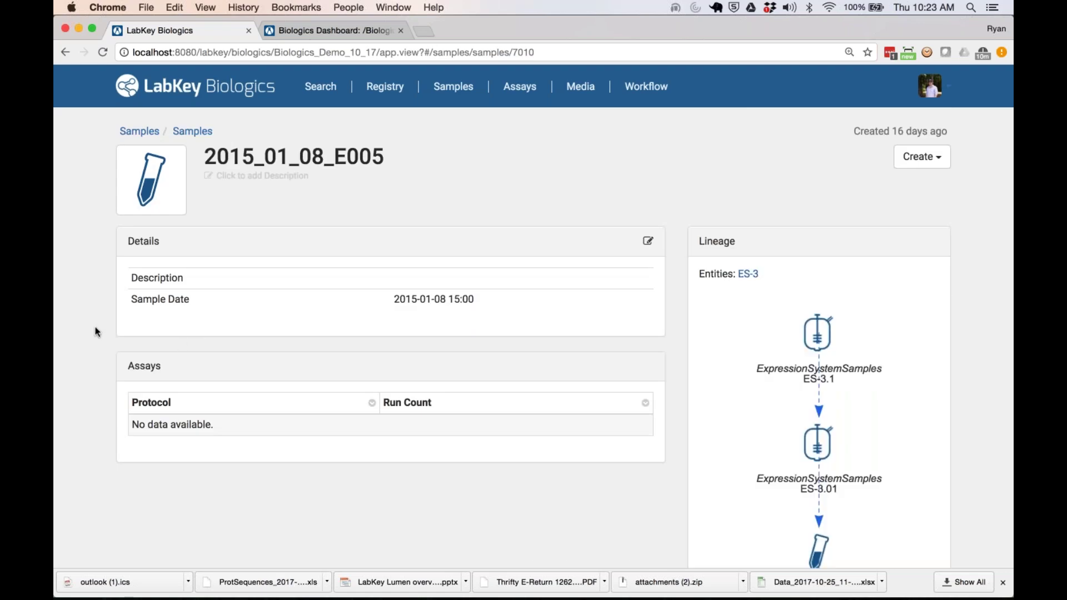
{"action": "scroll", "coordinate": [99, 332], "scroll_direction": "down", "scroll_amount": 5}
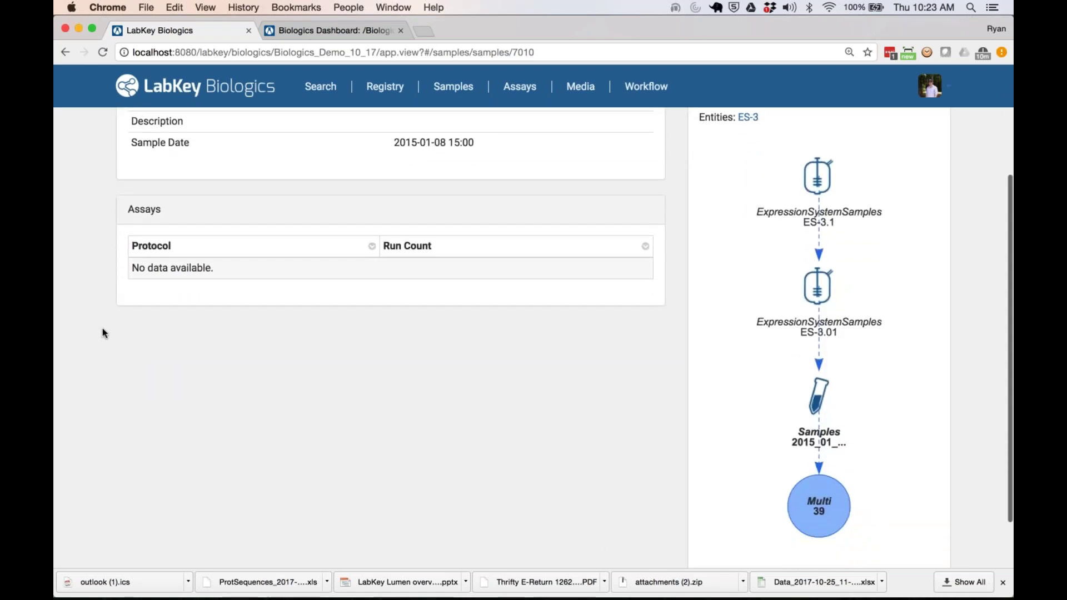
{"action": "mouse_move", "coordinate": [836, 532]}
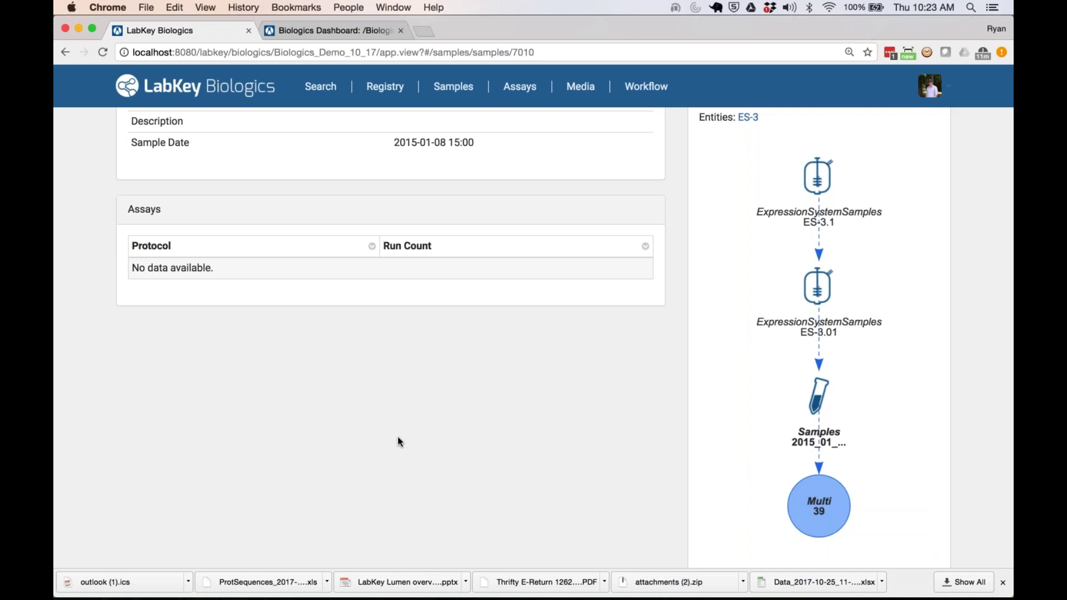
{"action": "left_click", "coordinate": [65, 53]}
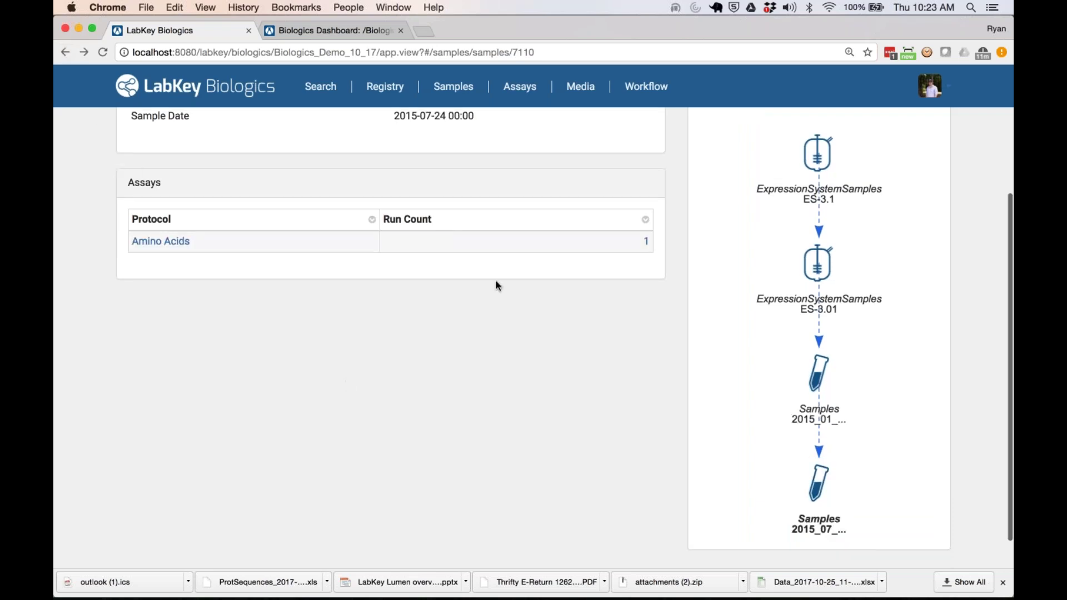
{"action": "left_click", "coordinate": [84, 53]}
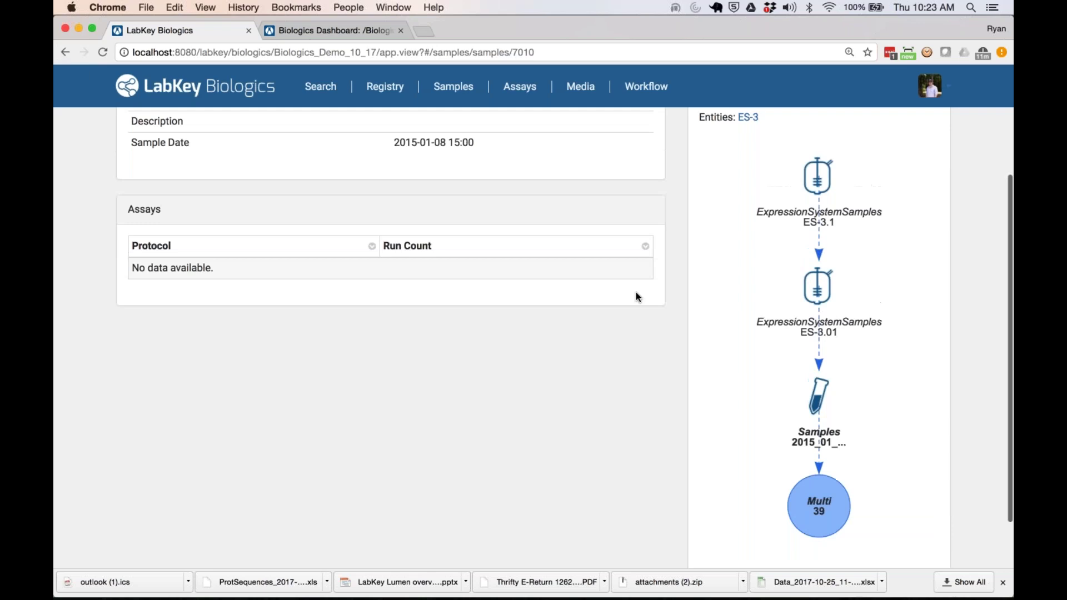
{"action": "scroll", "coordinate": [863, 402], "scroll_direction": "up", "scroll_amount": 3}
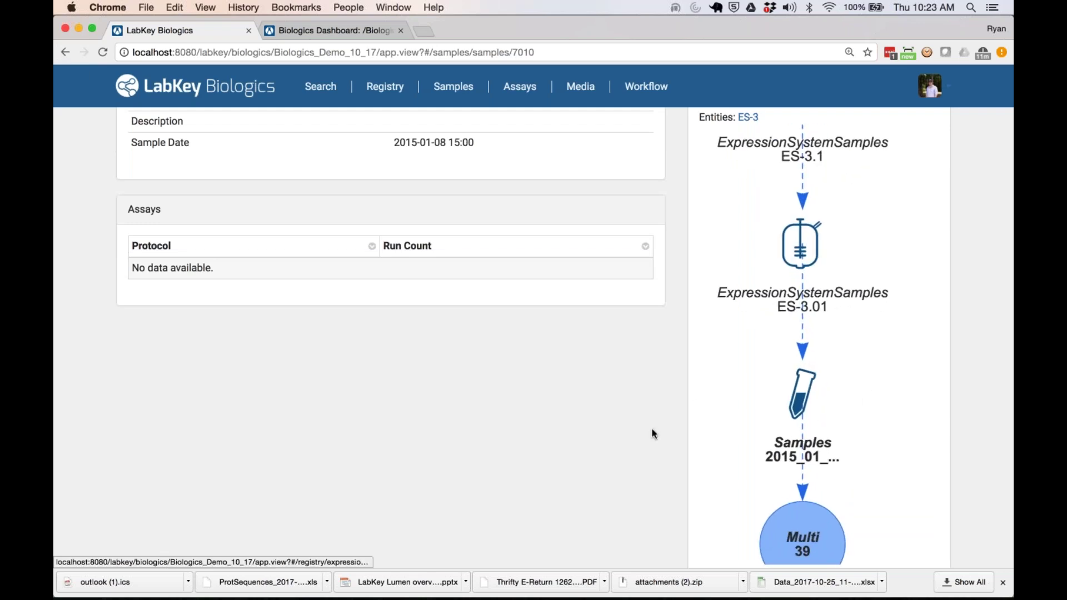
{"action": "scroll", "coordinate": [644, 423], "scroll_direction": "up", "scroll_amount": 3}
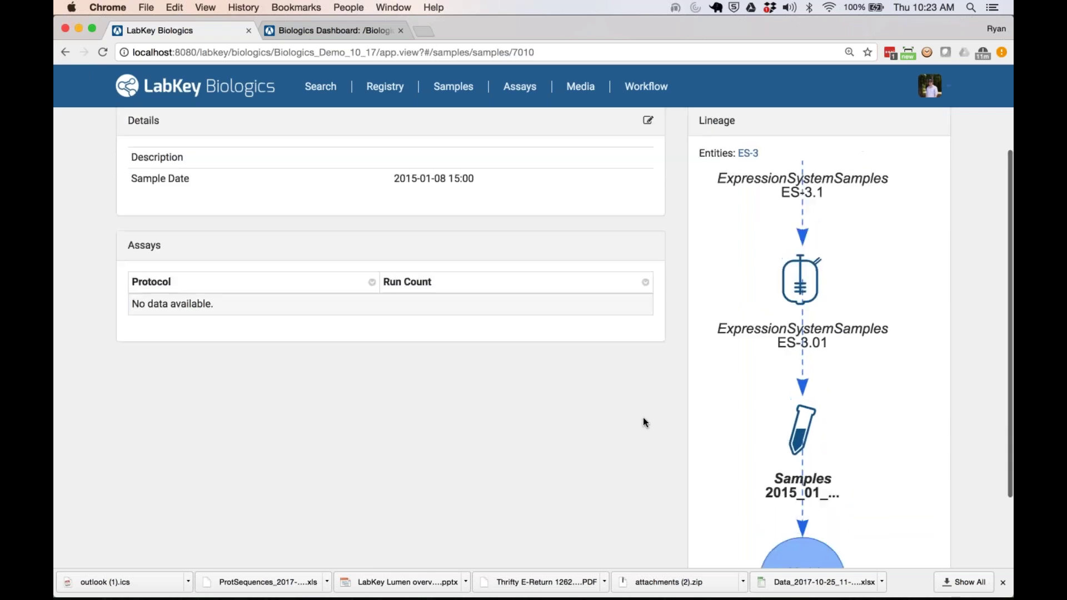
{"action": "scroll", "coordinate": [643, 422], "scroll_direction": "up", "scroll_amount": 2}
Step: Start generating sample IDs from 2015_01_08_E005 with Samples as the target sample set and a quantity of 20
{"action": "left_click", "coordinate": [922, 155]}
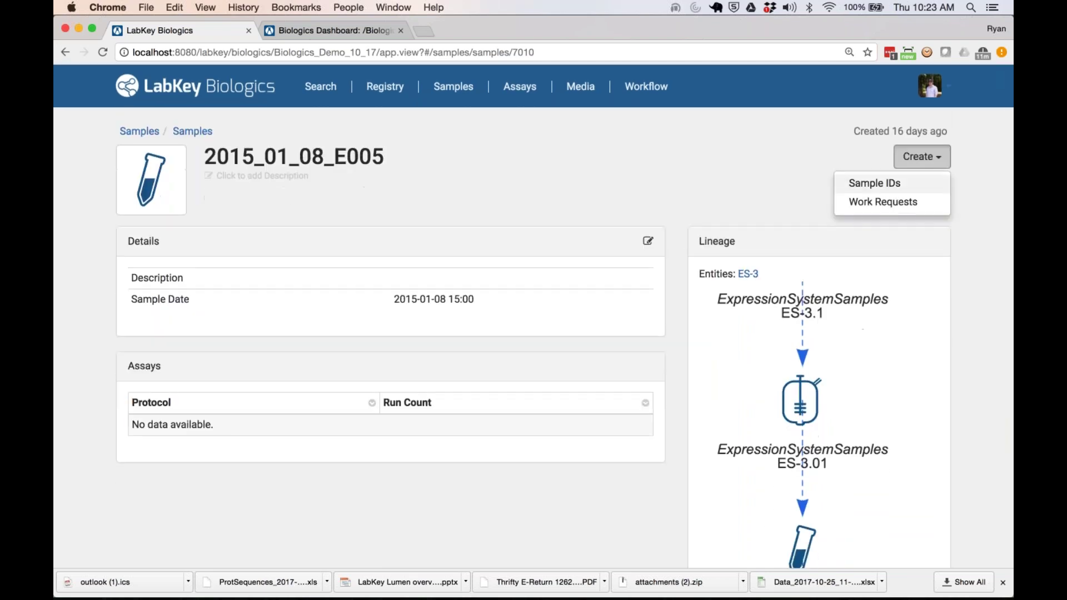
{"action": "left_click", "coordinate": [892, 184]}
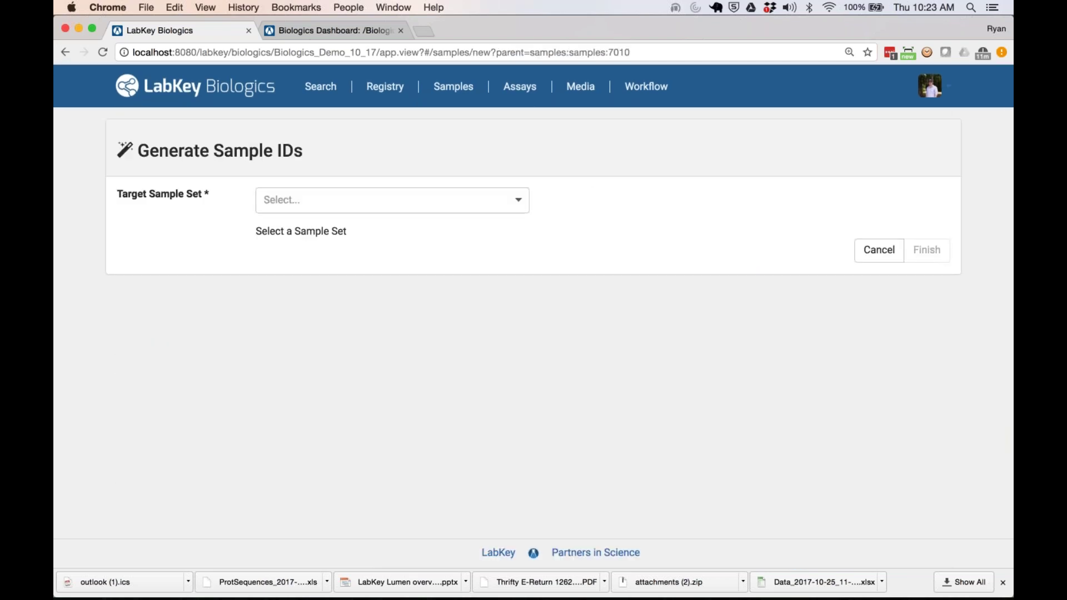
{"action": "left_click", "coordinate": [514, 200]}
{"action": "key", "text": "Return"}
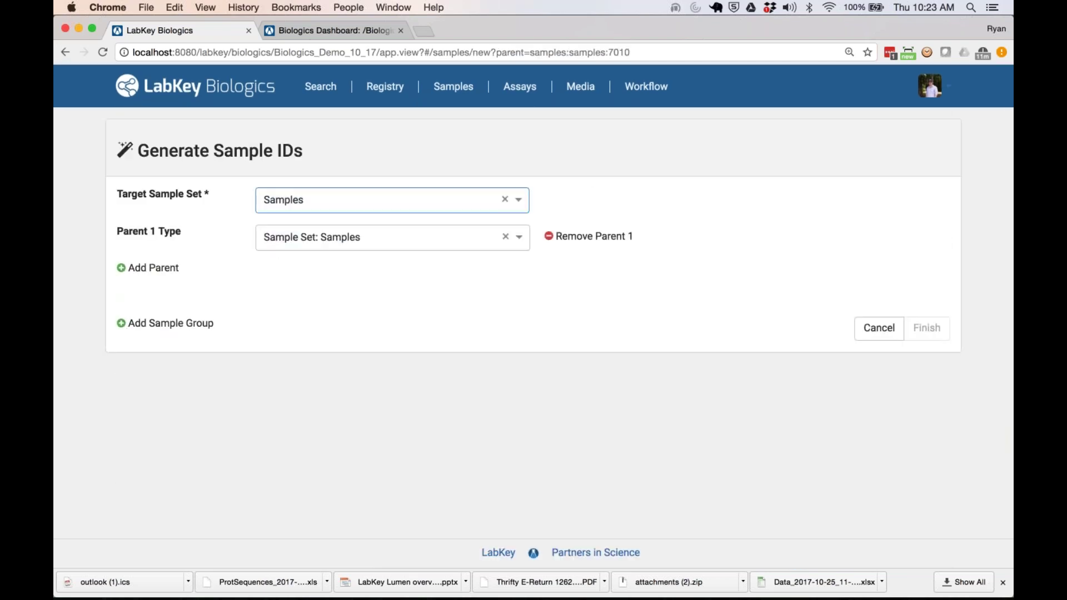
{"action": "left_click", "coordinate": [274, 347]}
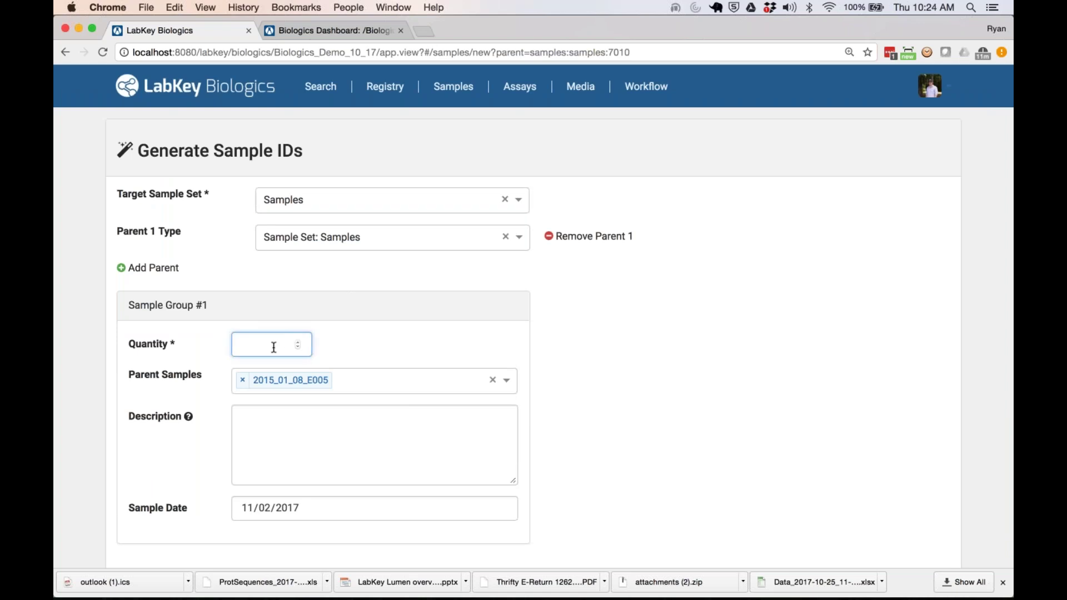
{"action": "type", "text": "20"}
{"action": "left_click", "coordinate": [152, 268]}
{"action": "left_click", "coordinate": [329, 279]}
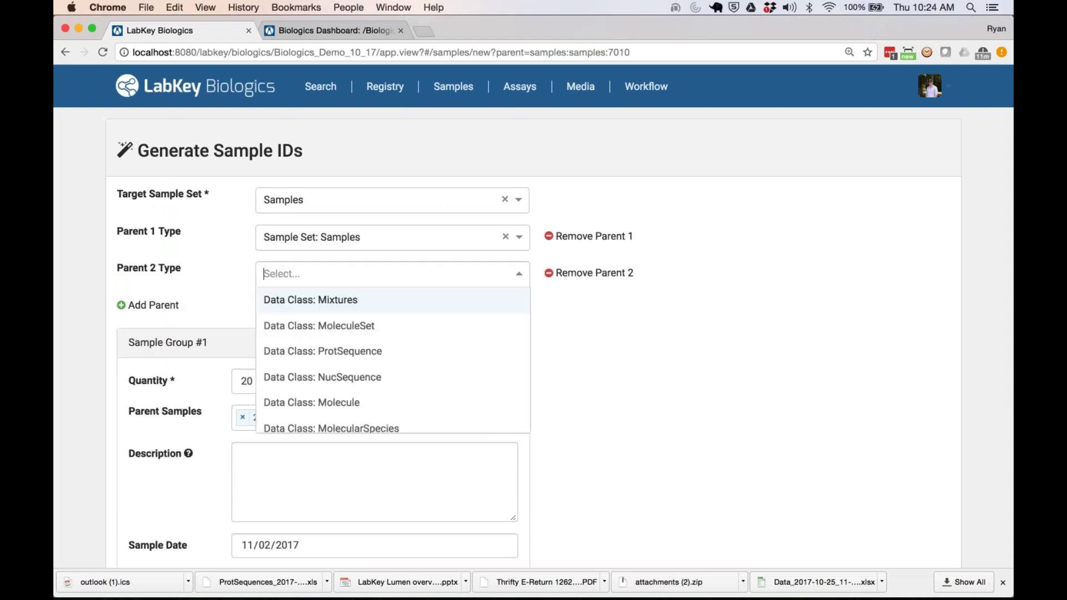
{"action": "scroll", "coordinate": [392, 360], "scroll_direction": "down", "scroll_amount": 8}
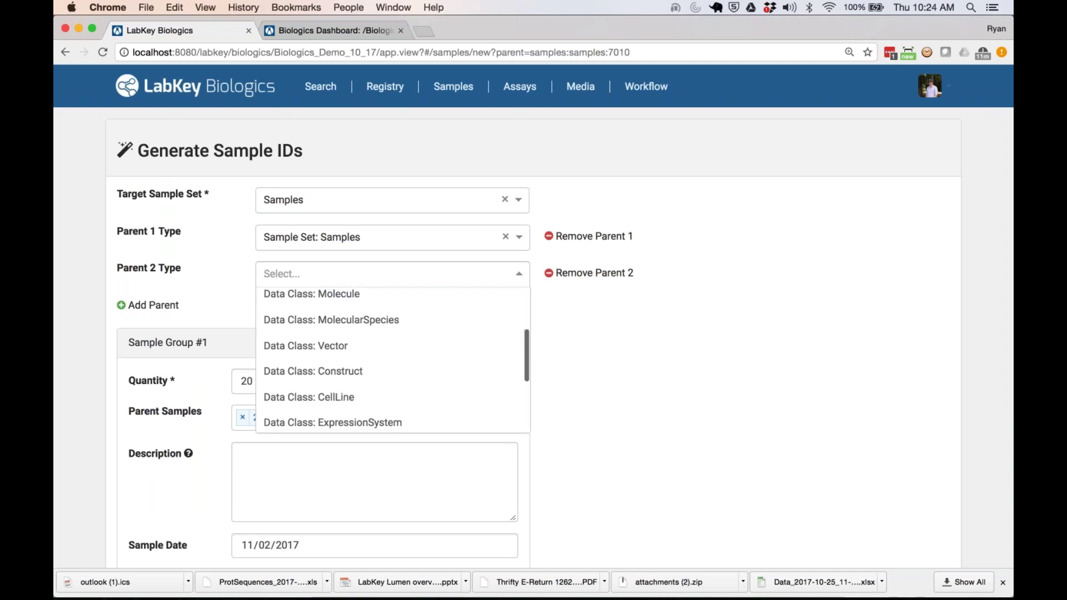
{"action": "scroll", "coordinate": [331, 316], "scroll_direction": "down", "scroll_amount": 2}
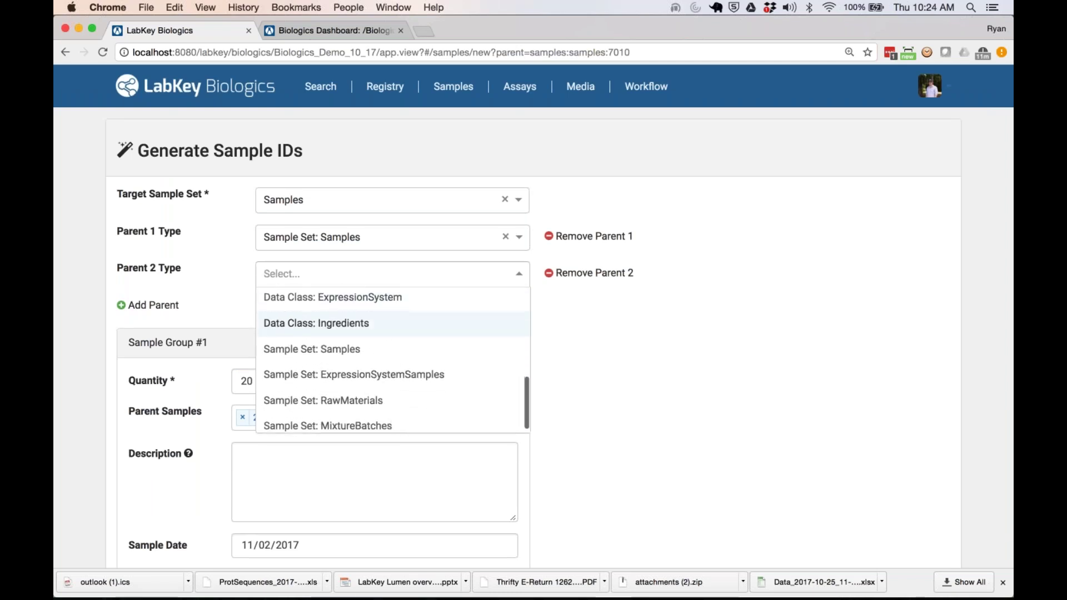
{"action": "left_click", "coordinate": [339, 388]}
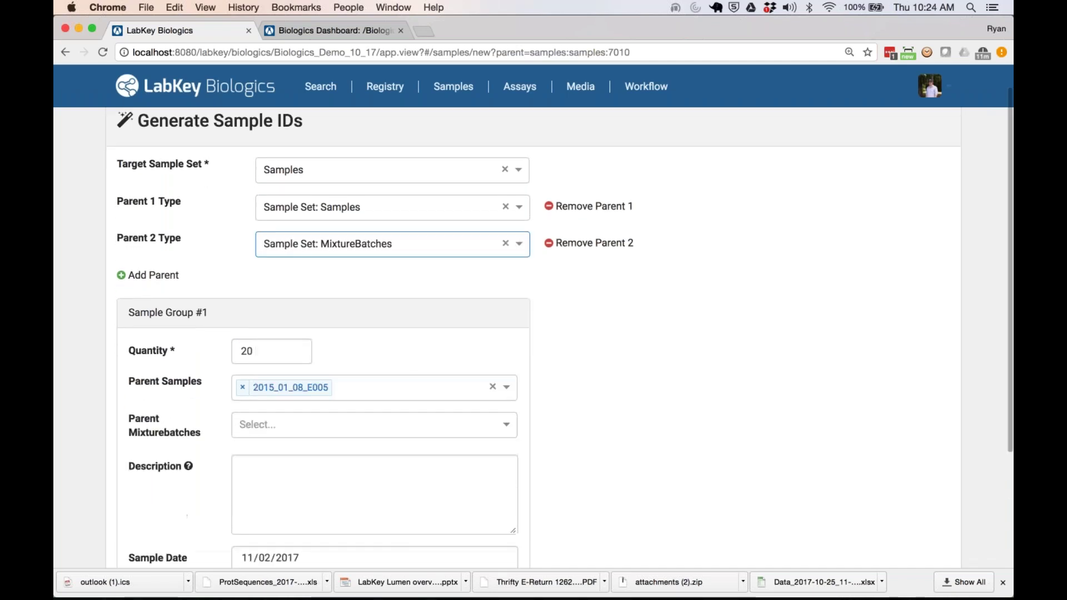
{"action": "left_click", "coordinate": [303, 425]}
{"action": "left_click", "coordinate": [295, 448]}
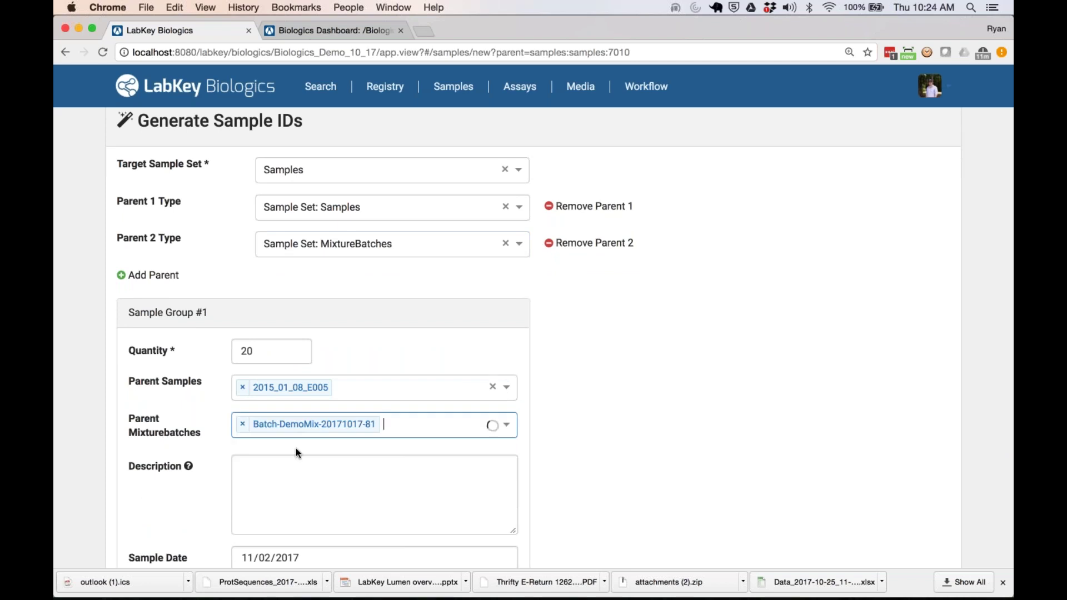
Step: Set the quantity of Sample Group #1 to 5
{"action": "left_click", "coordinate": [254, 350]}
{"action": "key", "text": "BackSpace"}
{"action": "key", "text": "BackSpace"}
{"action": "type", "text": "5"}
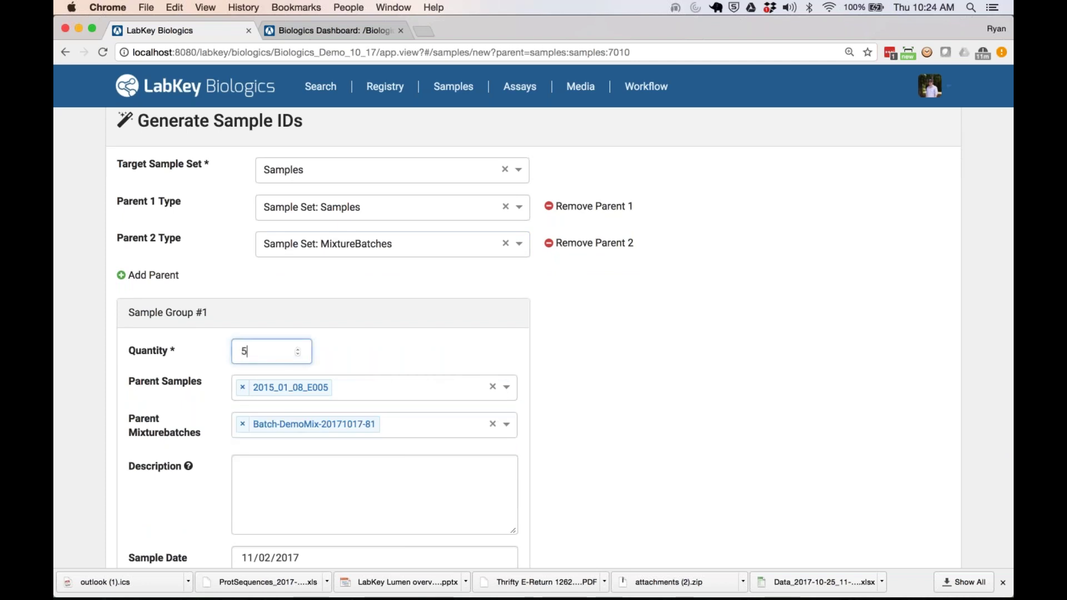
{"action": "left_click", "coordinate": [165, 479]}
{"action": "scroll", "coordinate": [165, 479], "scroll_direction": "down", "scroll_amount": 5}
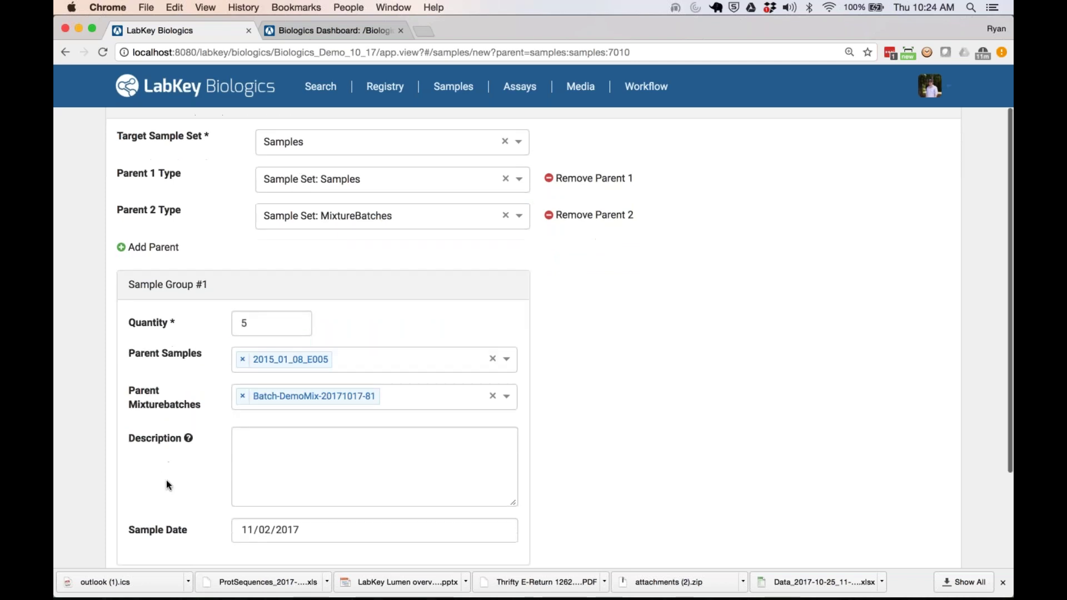
{"action": "left_click", "coordinate": [922, 492]}
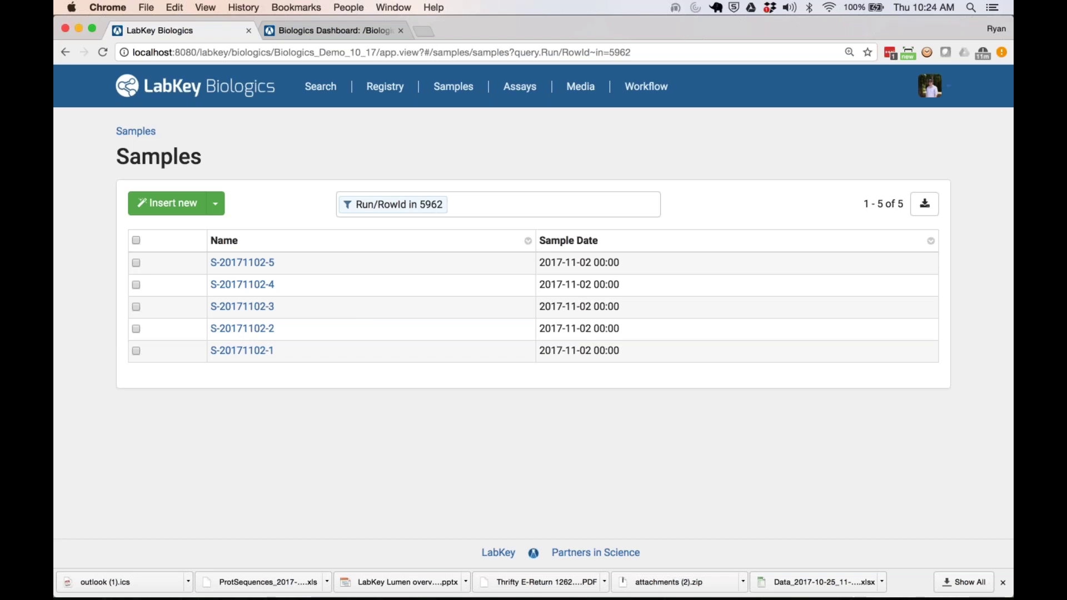
Step: Open the newly generated sample S-20171102-4 and review its details and lineage
{"action": "left_click", "coordinate": [248, 284]}
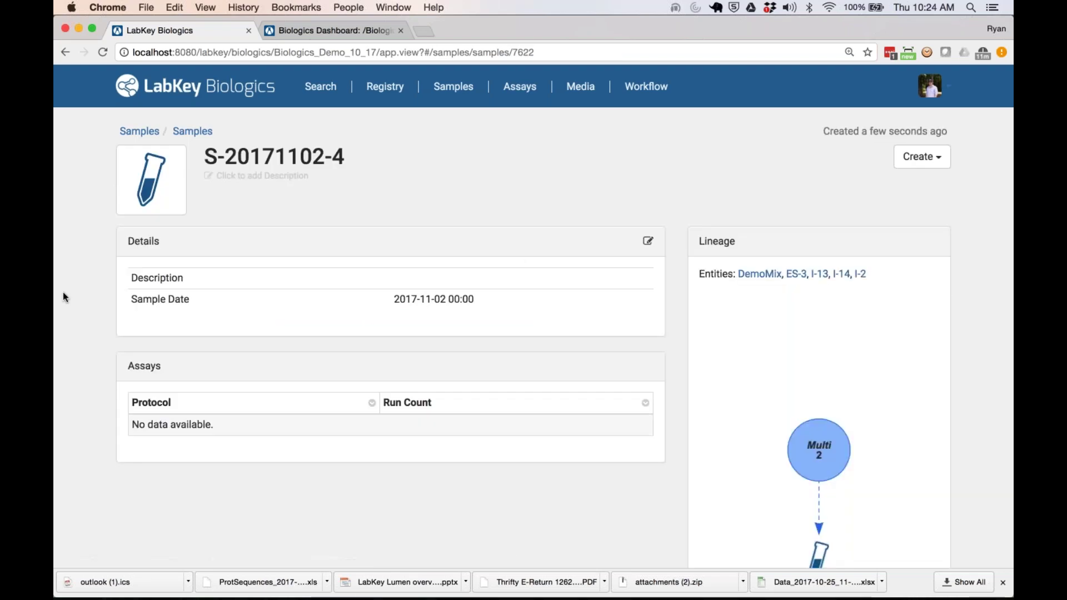
{"action": "scroll", "coordinate": [62, 295], "scroll_direction": "down", "scroll_amount": 5}
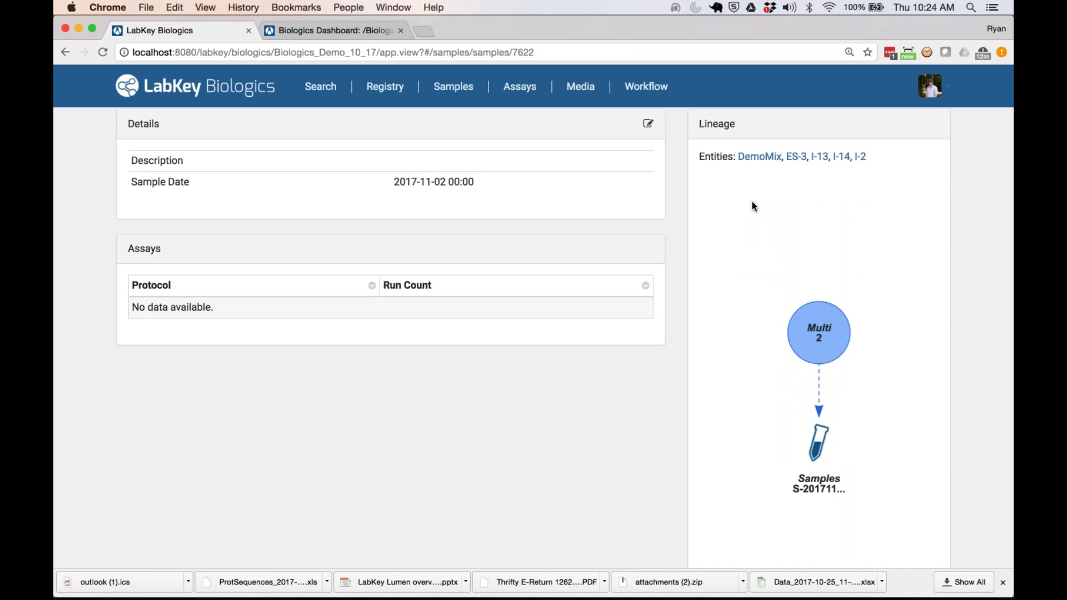
{"action": "left_click", "coordinate": [384, 86]}
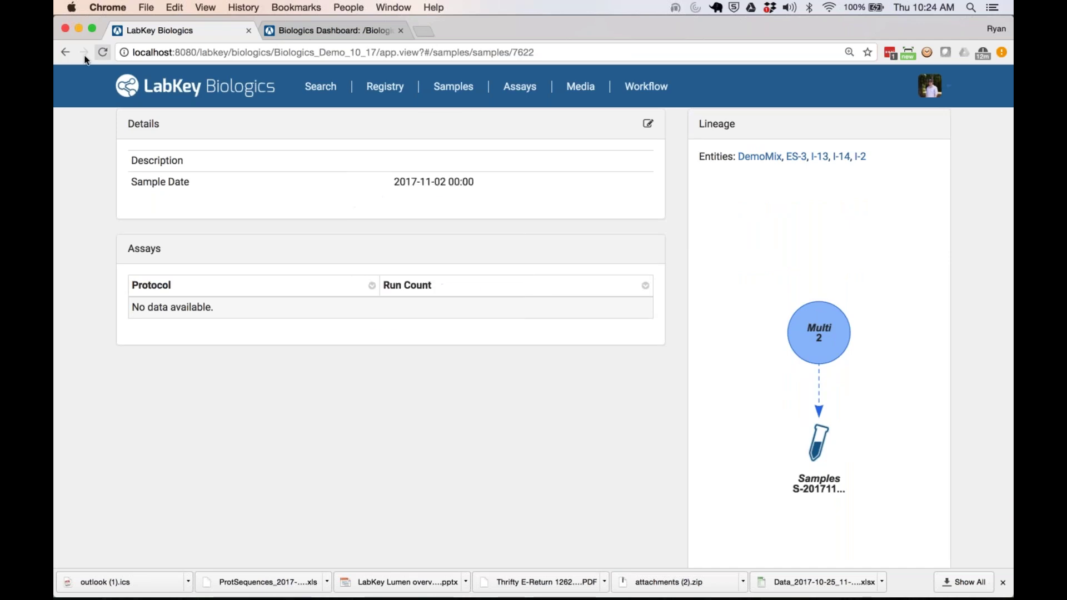
Step: Go back to sample 2015_07_24-C5-77-B6-01 and review its assays and full lineage
{"action": "left_click", "coordinate": [64, 54]}
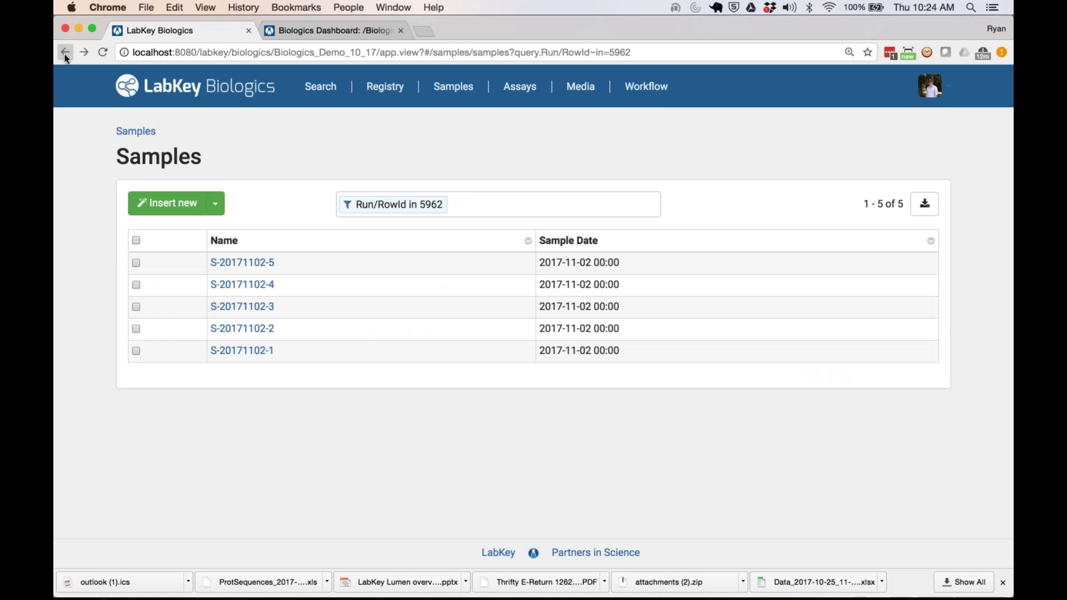
{"action": "left_click", "coordinate": [65, 52]}
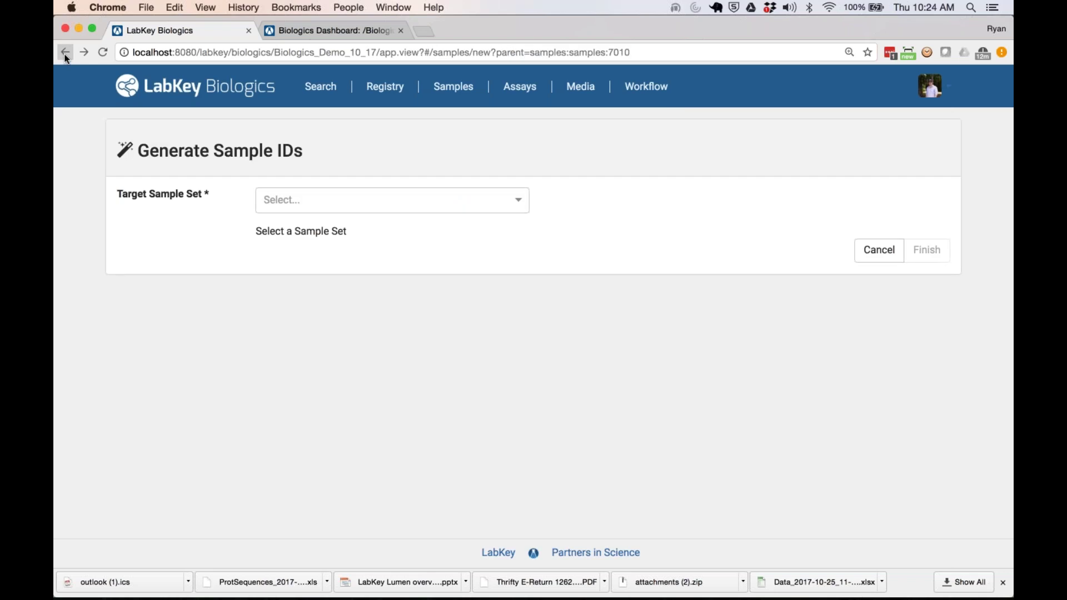
{"action": "left_click", "coordinate": [65, 53]}
{"action": "left_click", "coordinate": [65, 53]}
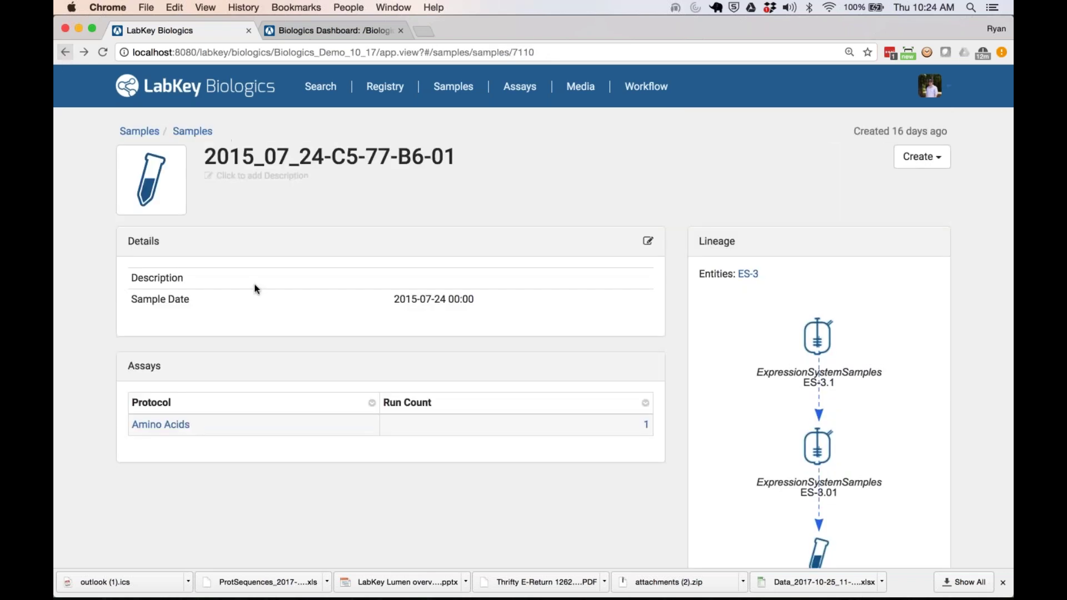
{"action": "scroll", "coordinate": [376, 481], "scroll_direction": "down", "scroll_amount": 5}
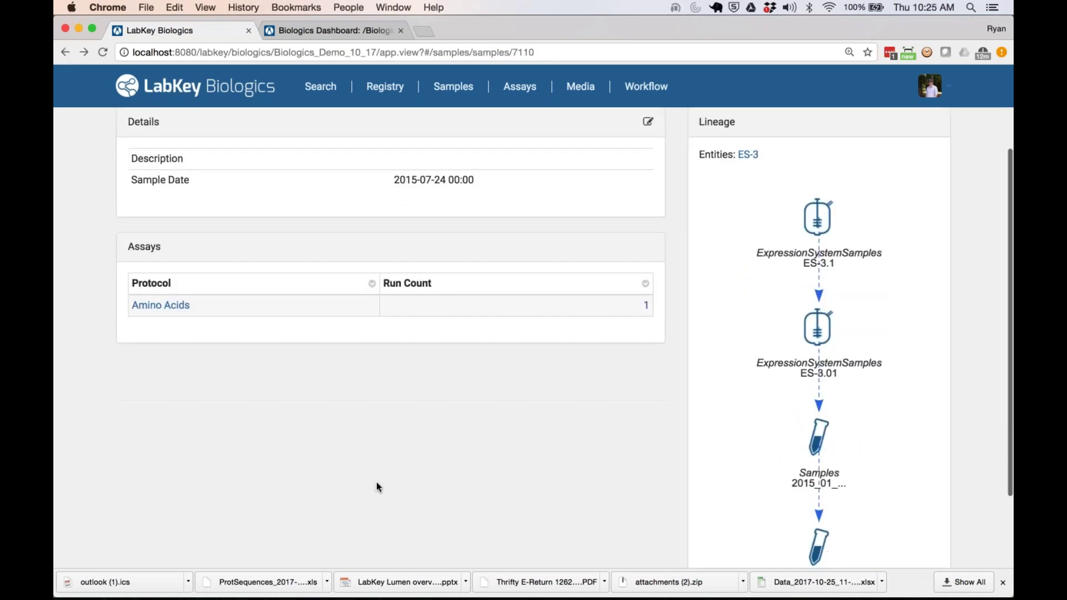
{"action": "scroll", "coordinate": [376, 486], "scroll_direction": "down", "scroll_amount": 1}
{"action": "scroll", "coordinate": [375, 482], "scroll_direction": "down", "scroll_amount": 1}
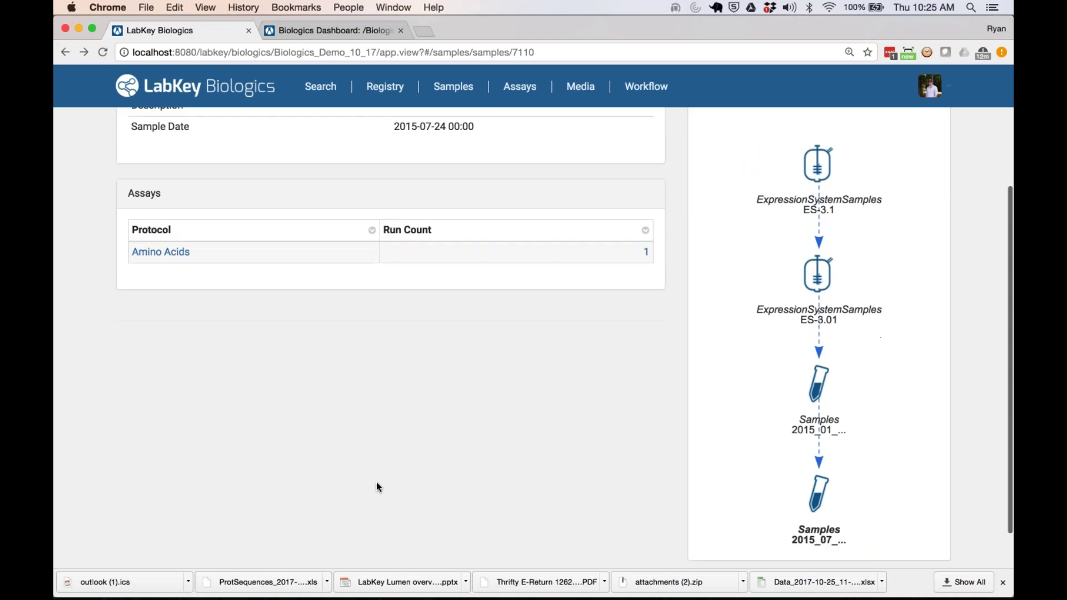
Step: View the Amino Acids assay linked to the sample, return to the sample, and open its Amino Acids results
{"action": "left_click", "coordinate": [170, 256]}
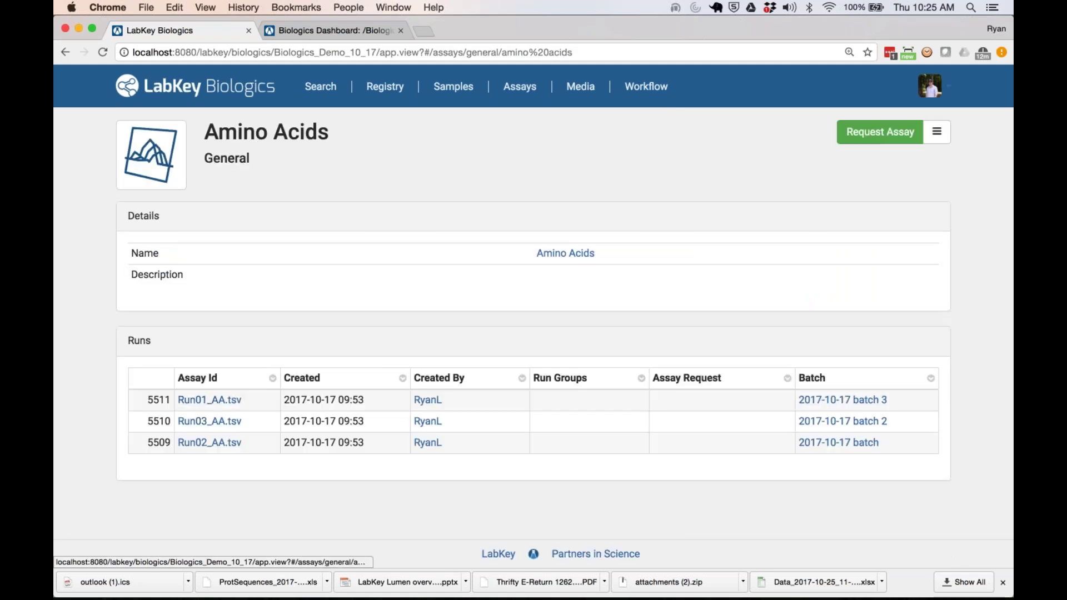
{"action": "left_click", "coordinate": [63, 51]}
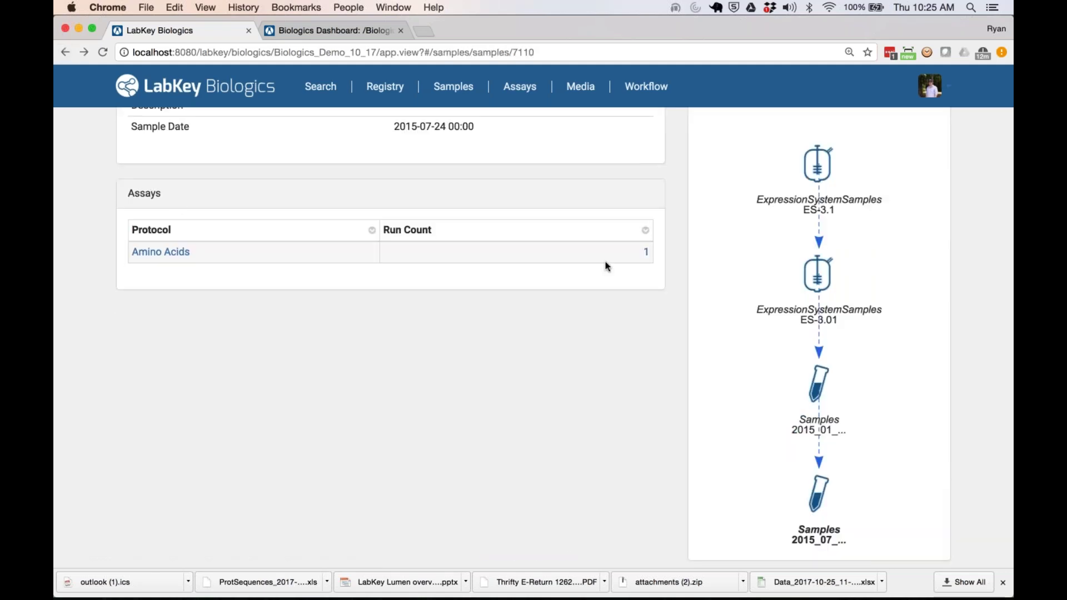
{"action": "left_click", "coordinate": [646, 252]}
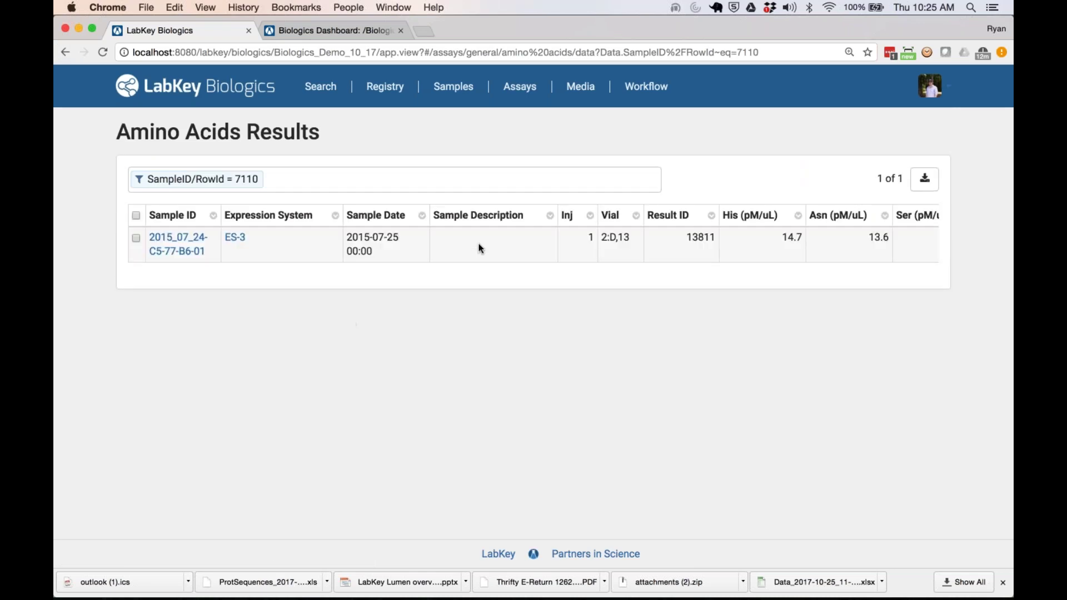
Step: Examine the sample's Amino Acids result across all its columns and check the available export formats
{"action": "scroll", "coordinate": [481, 248], "scroll_direction": "right", "scroll_amount": 3}
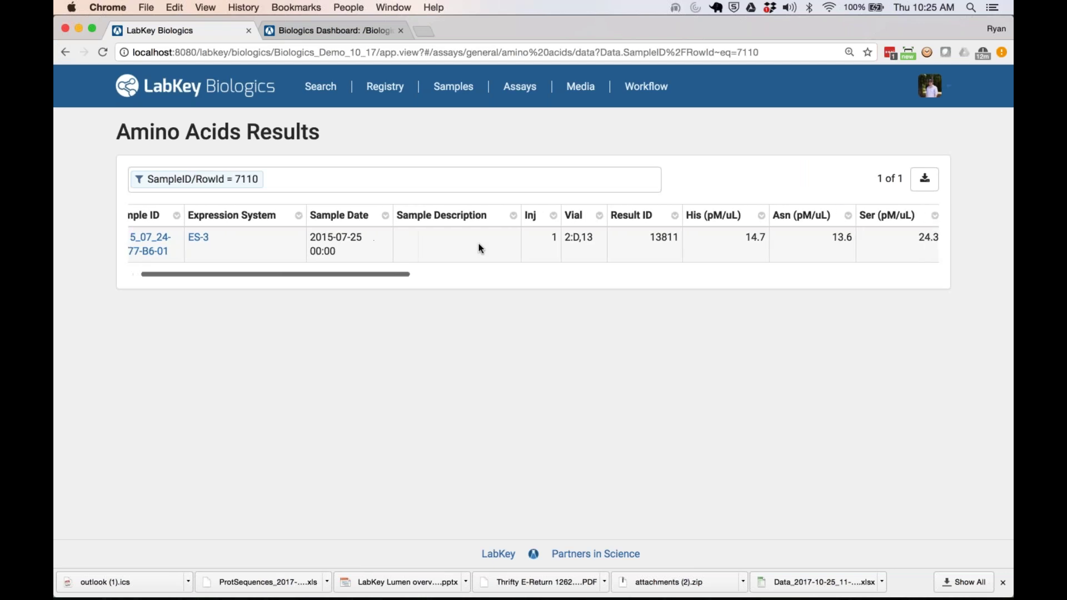
{"action": "scroll", "coordinate": [481, 248], "scroll_direction": "right", "scroll_amount": 10}
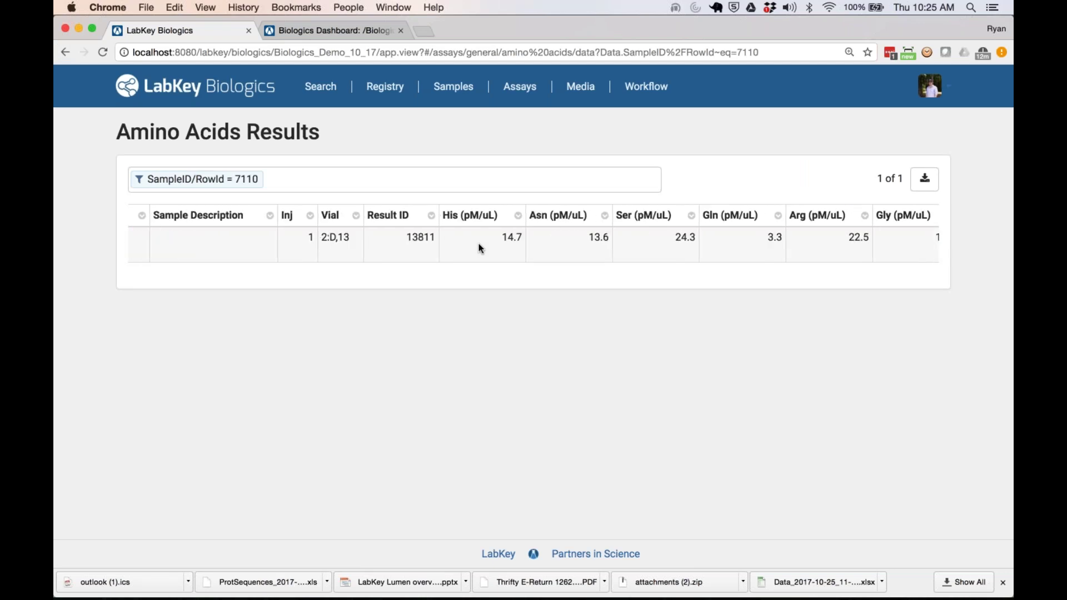
{"action": "scroll", "coordinate": [481, 248], "scroll_direction": "left", "scroll_amount": 3}
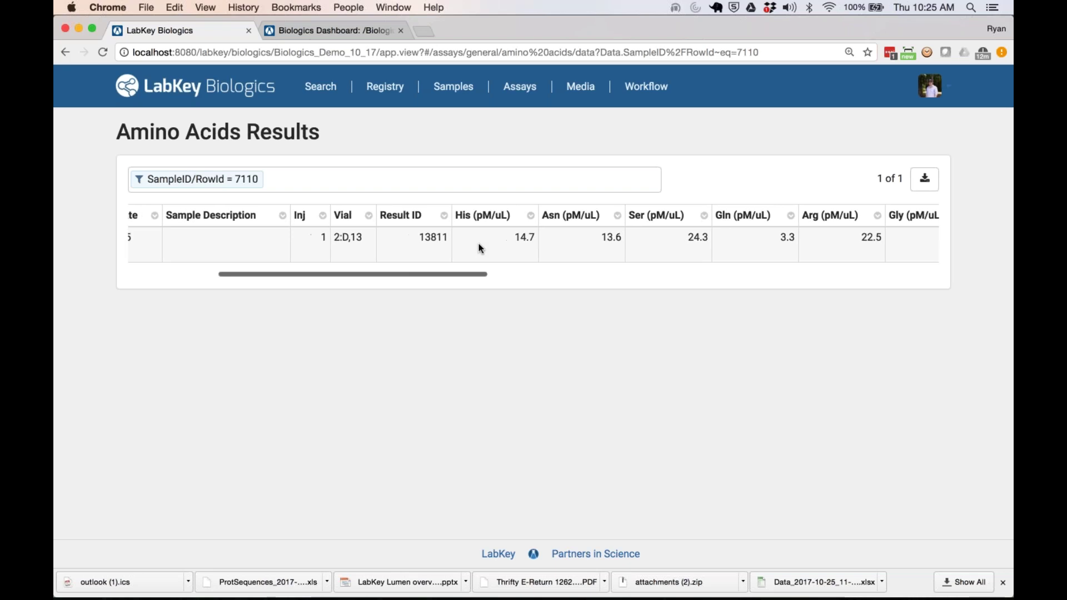
{"action": "scroll", "coordinate": [481, 249], "scroll_direction": "left", "scroll_amount": 8}
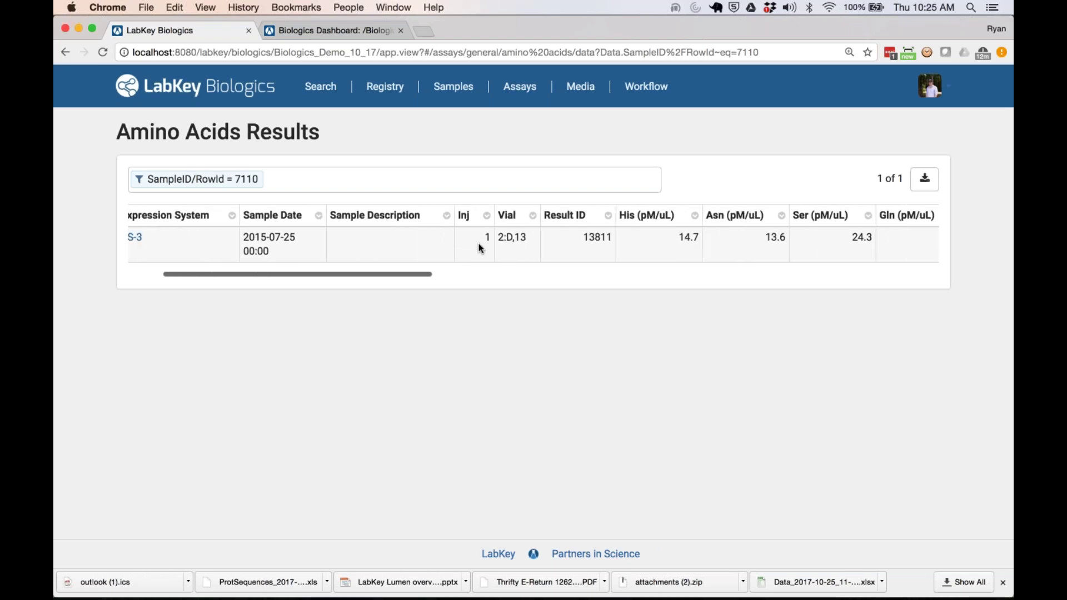
{"action": "scroll", "coordinate": [481, 249], "scroll_direction": "left", "scroll_amount": 6}
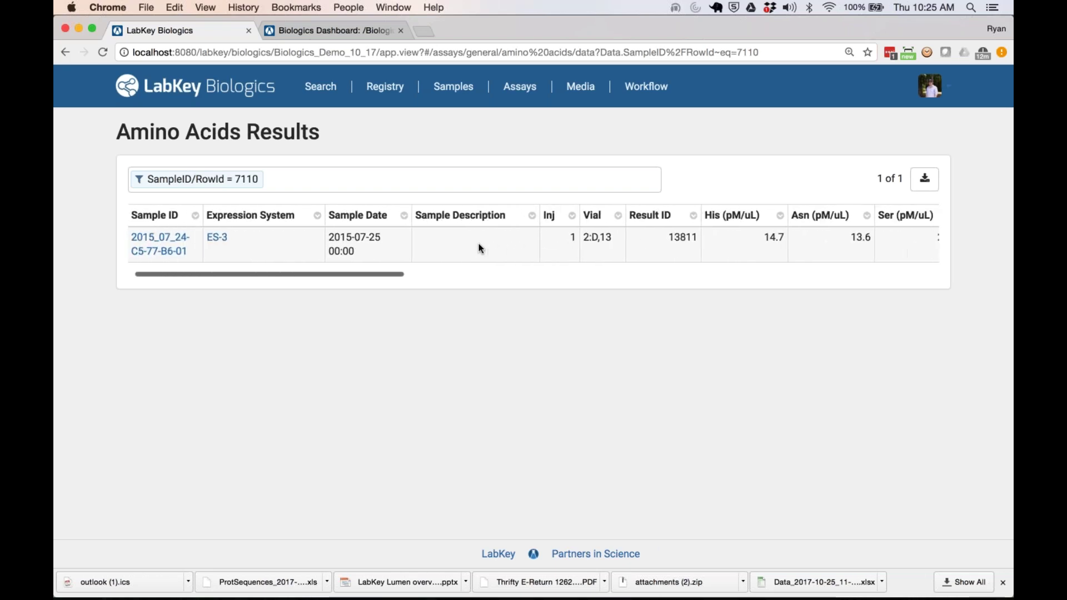
{"action": "left_click", "coordinate": [924, 178]}
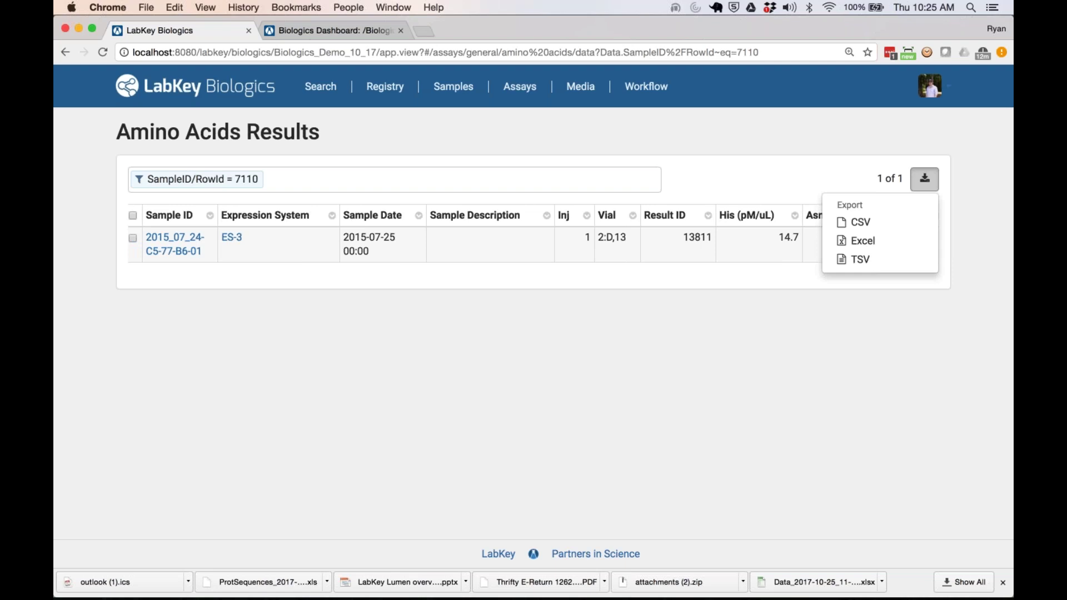
{"action": "key", "text": "Escape"}
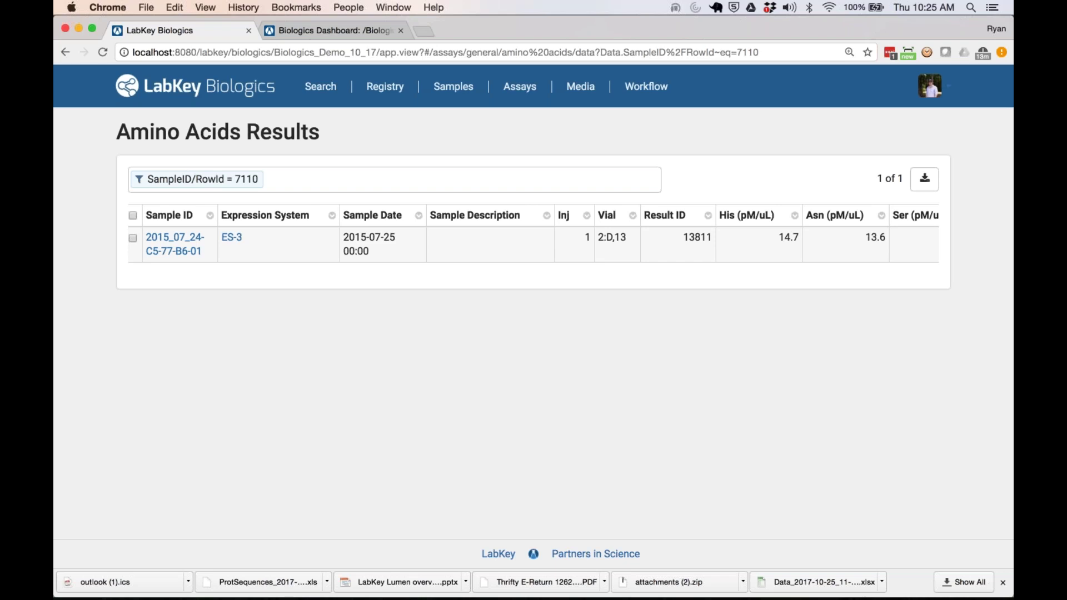
Step: Open the overview of all assays and go to the Amino Acids assay from there
{"action": "left_click", "coordinate": [453, 86]}
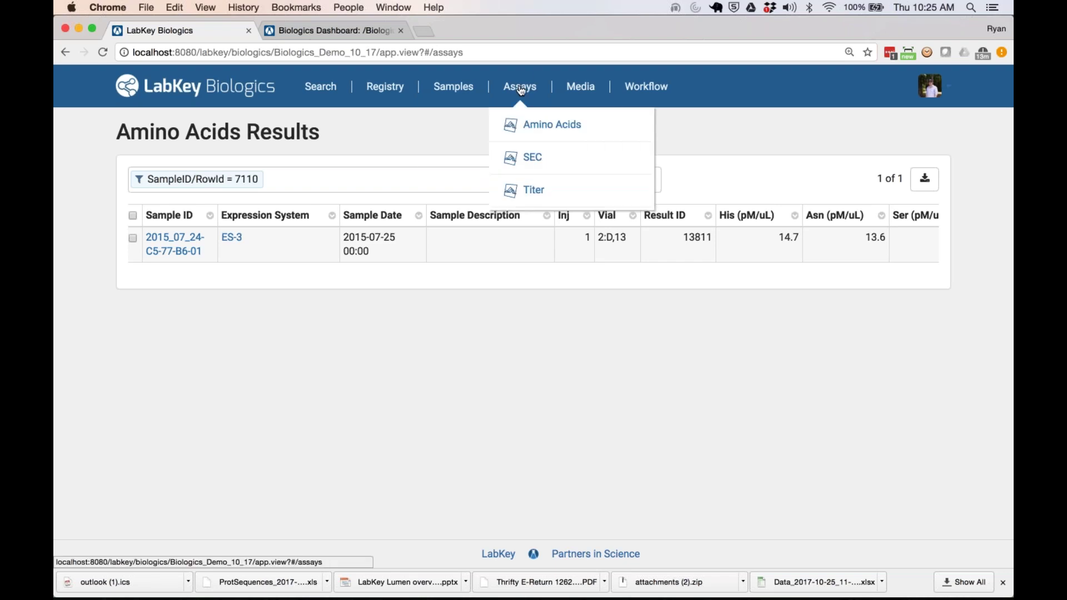
{"action": "left_click", "coordinate": [519, 86]}
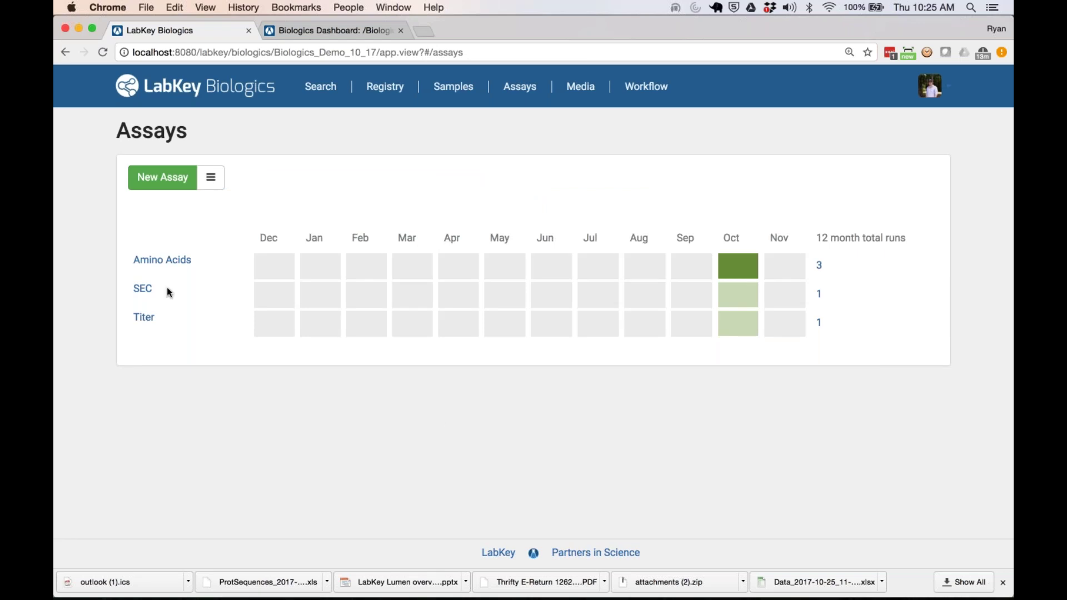
{"action": "left_click", "coordinate": [162, 260]}
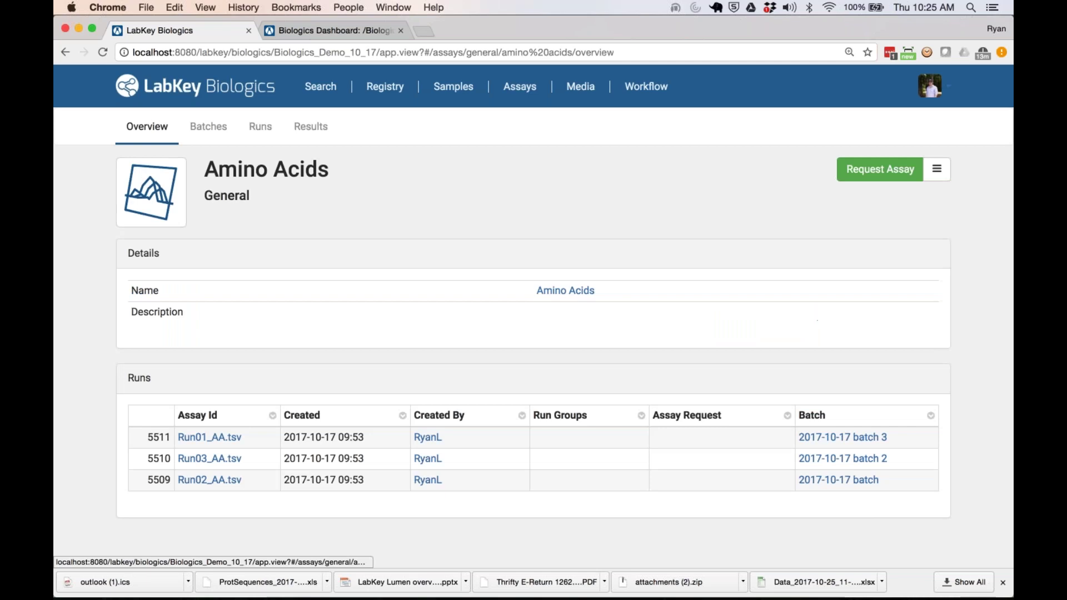
Step: Show the results across all Amino Acids runs and look through the listed samples
{"action": "left_click", "coordinate": [319, 136]}
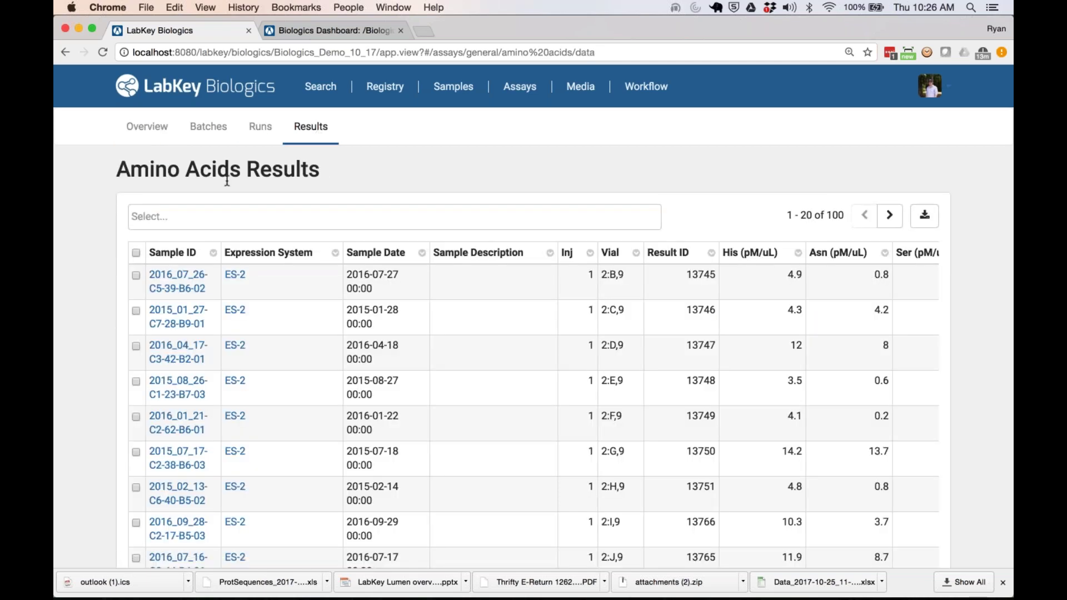
{"action": "scroll", "coordinate": [82, 245], "scroll_direction": "down", "scroll_amount": 1}
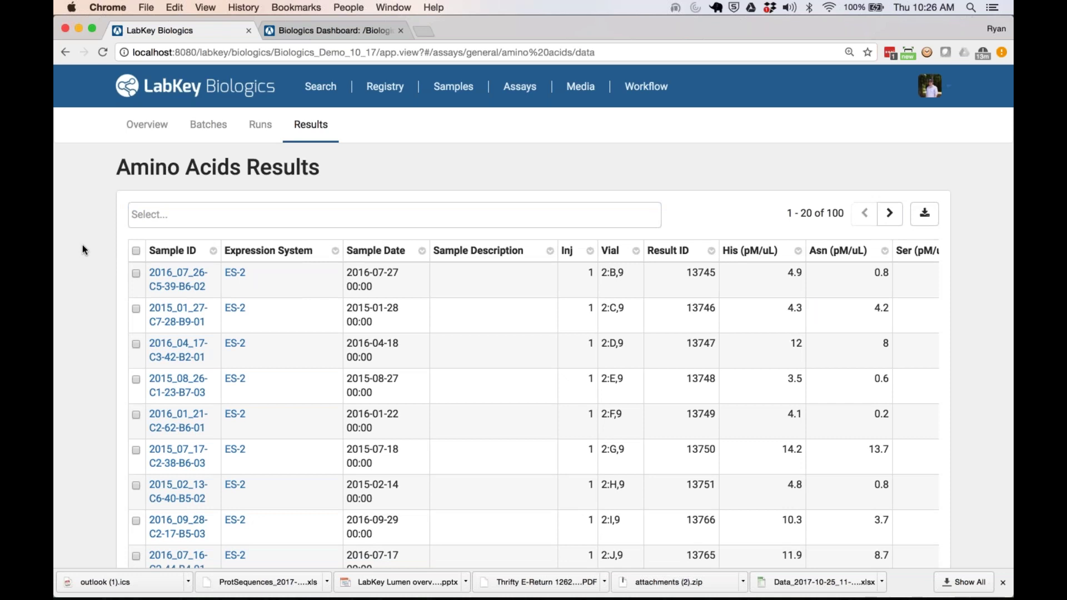
{"action": "scroll", "coordinate": [82, 245], "scroll_direction": "down", "scroll_amount": 5}
{"action": "scroll", "coordinate": [82, 245], "scroll_direction": "up", "scroll_amount": 5}
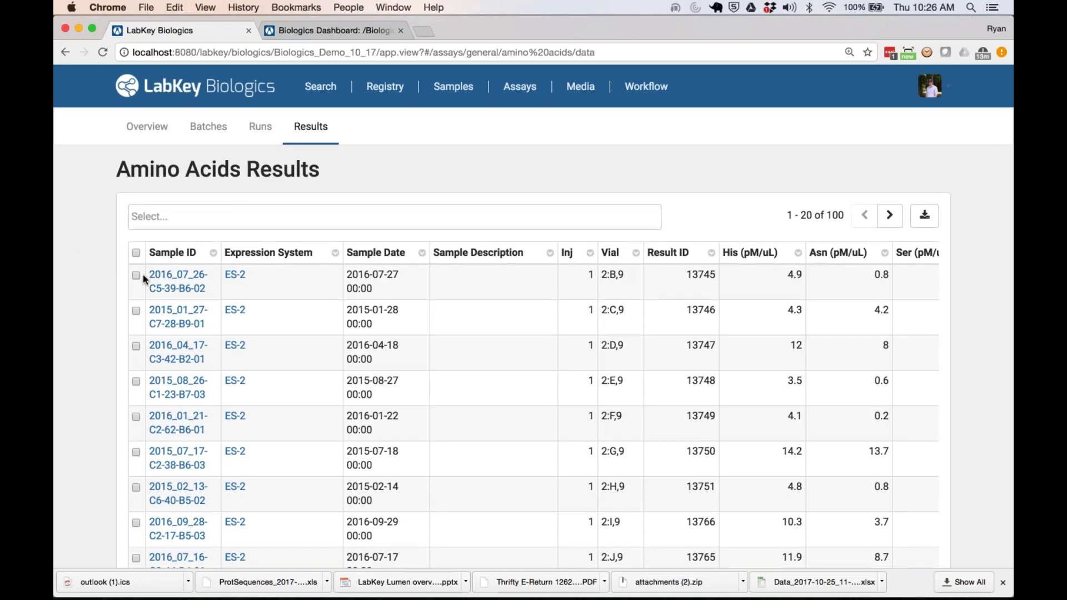
Step: Check which filter, search, sort and export options the Amino Acids results grid offers, without applying any
{"action": "left_click", "coordinate": [178, 216]}
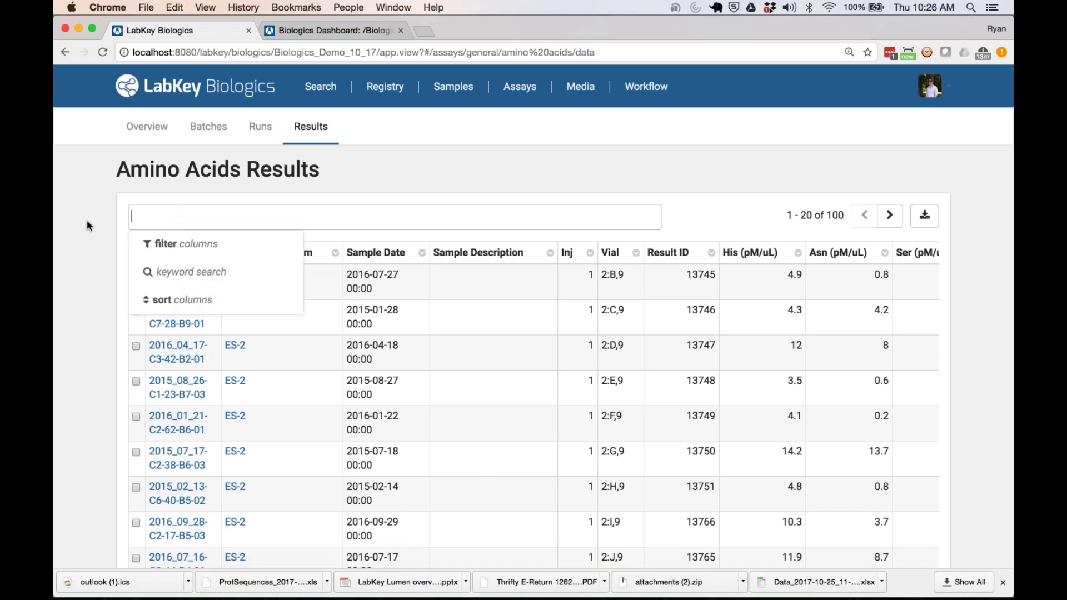
{"action": "left_click", "coordinate": [72, 231]}
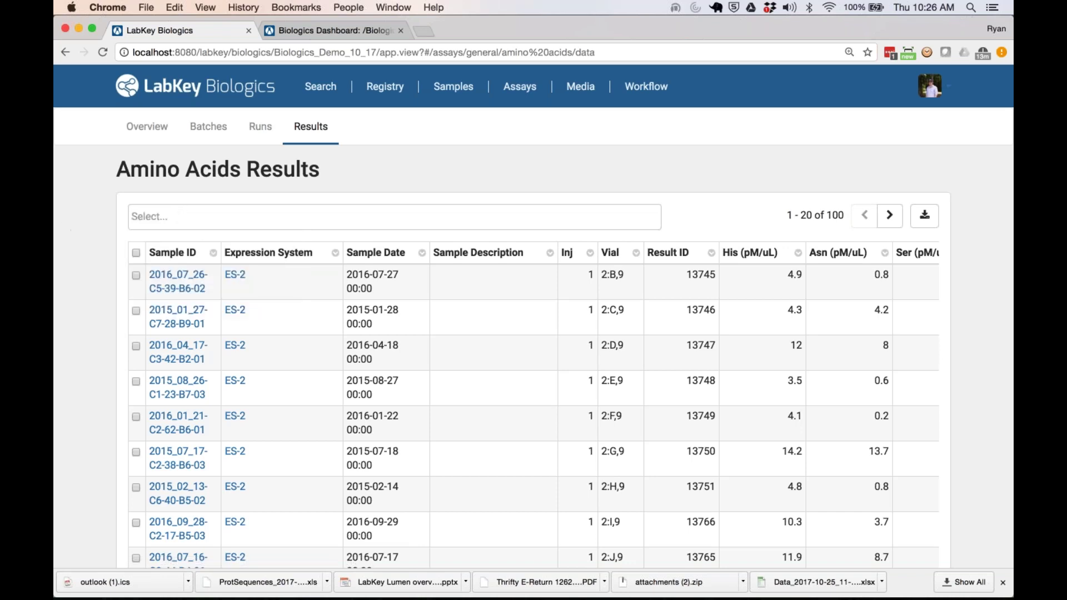
{"action": "left_click", "coordinate": [925, 215]}
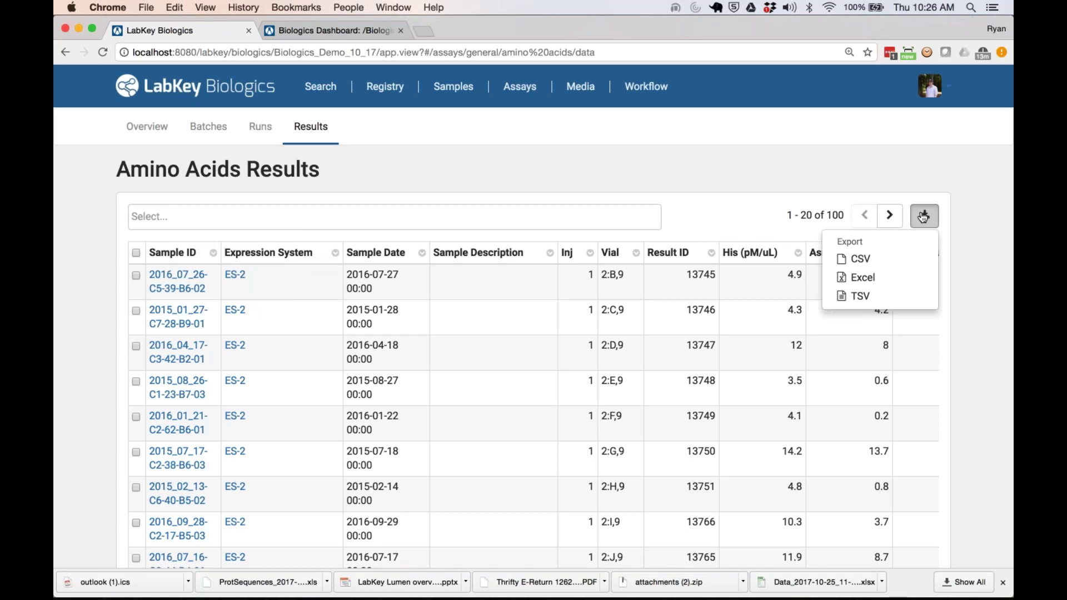
{"action": "left_click", "coordinate": [848, 174]}
Step: Start a data import from the Amino Acids runs and download the import template
{"action": "left_click", "coordinate": [259, 127]}
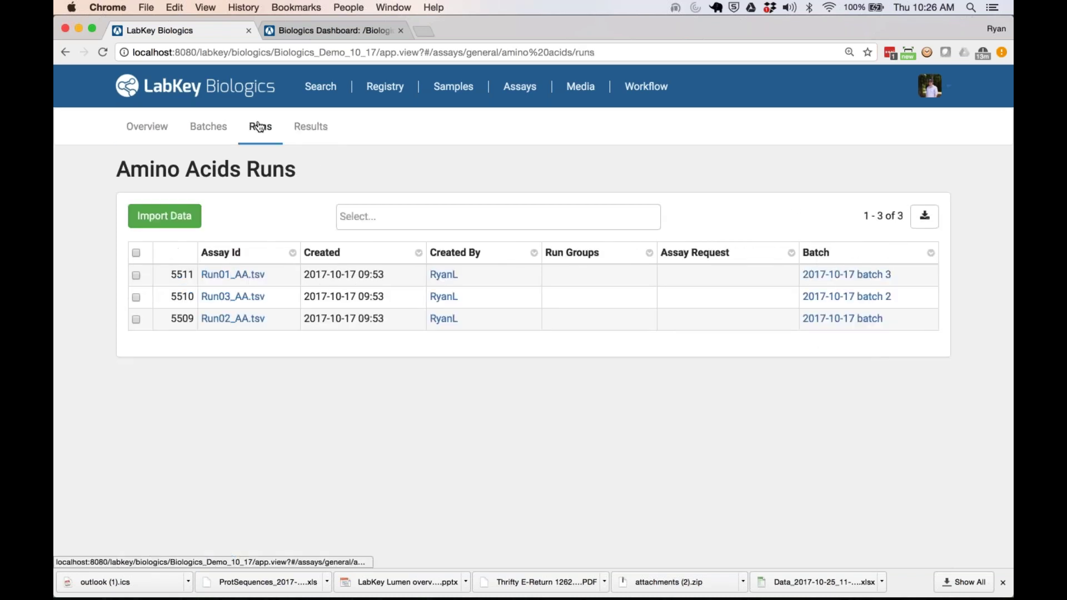
{"action": "left_click", "coordinate": [173, 216]}
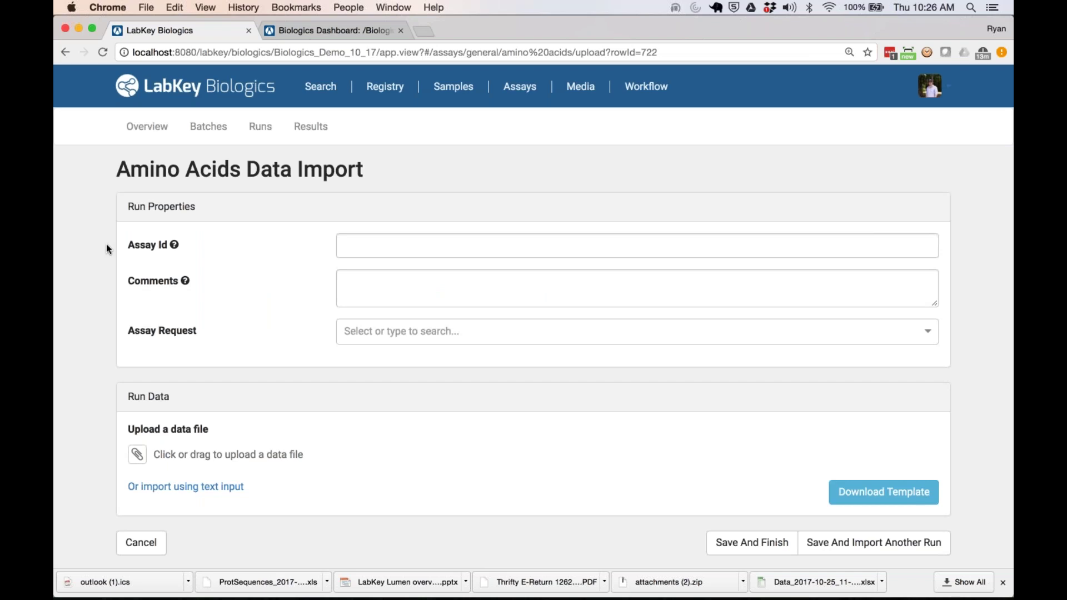
{"action": "left_click", "coordinate": [870, 493]}
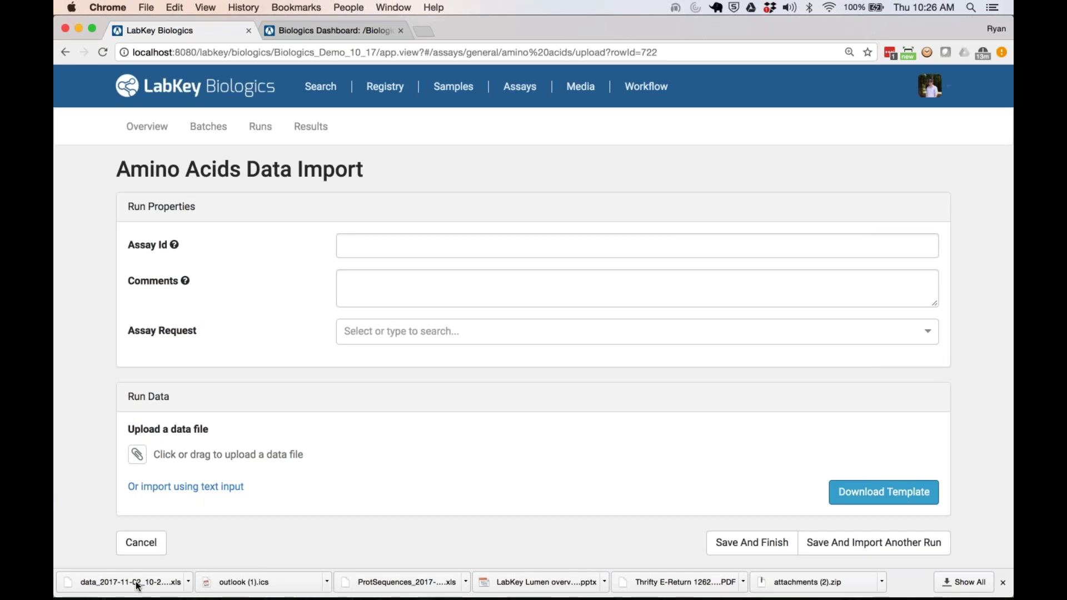
Step: Open the downloaded template in Excel, enlarge its window to inspect the column headers, and close it
{"action": "left_click", "coordinate": [137, 583]}
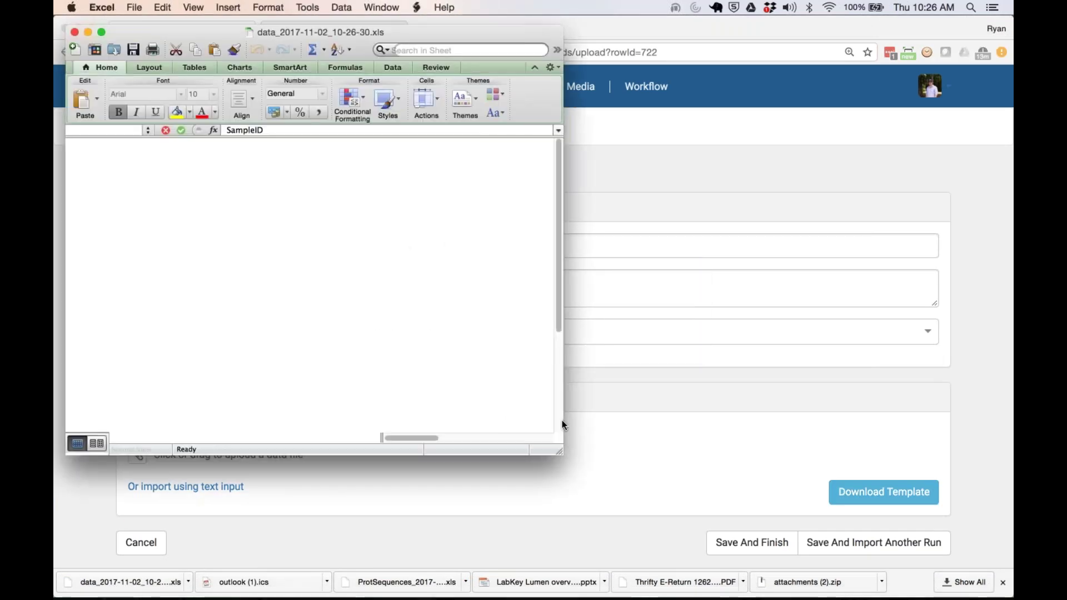
{"action": "left_click_drag", "start_coordinate": [558, 448], "coordinate": [705, 483]}
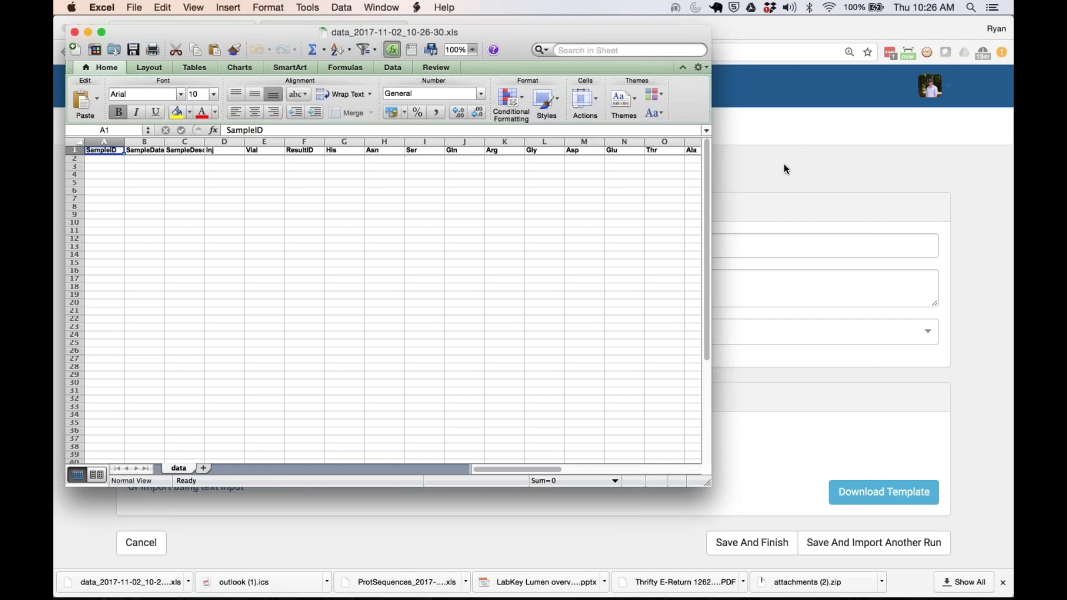
{"action": "left_click", "coordinate": [75, 32]}
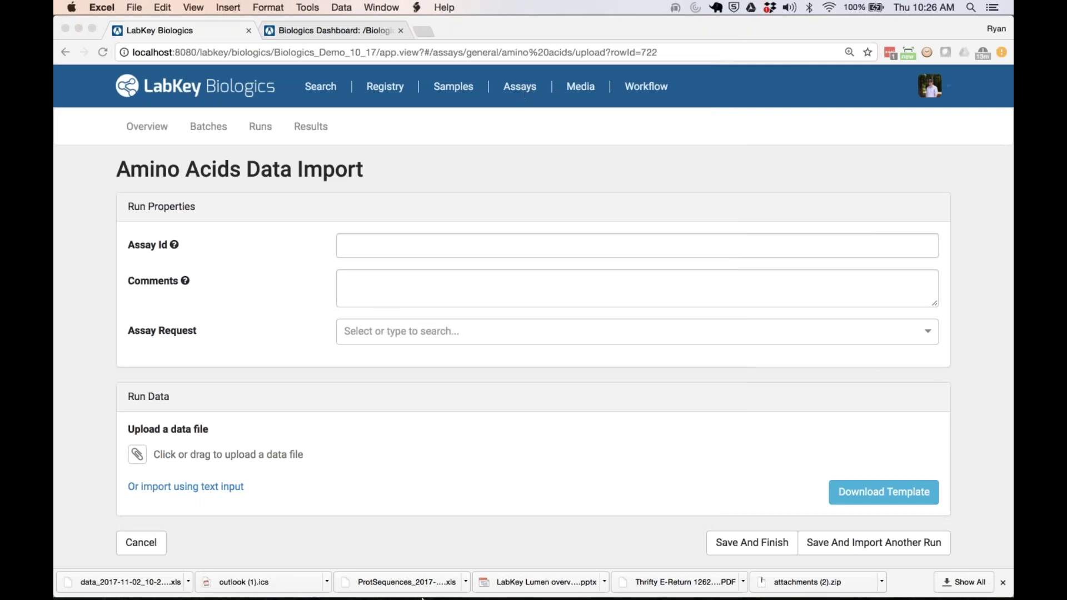
Step: Open the Media area and bring up its list of ingredients
{"action": "mouse_move", "coordinate": [431, 593]}
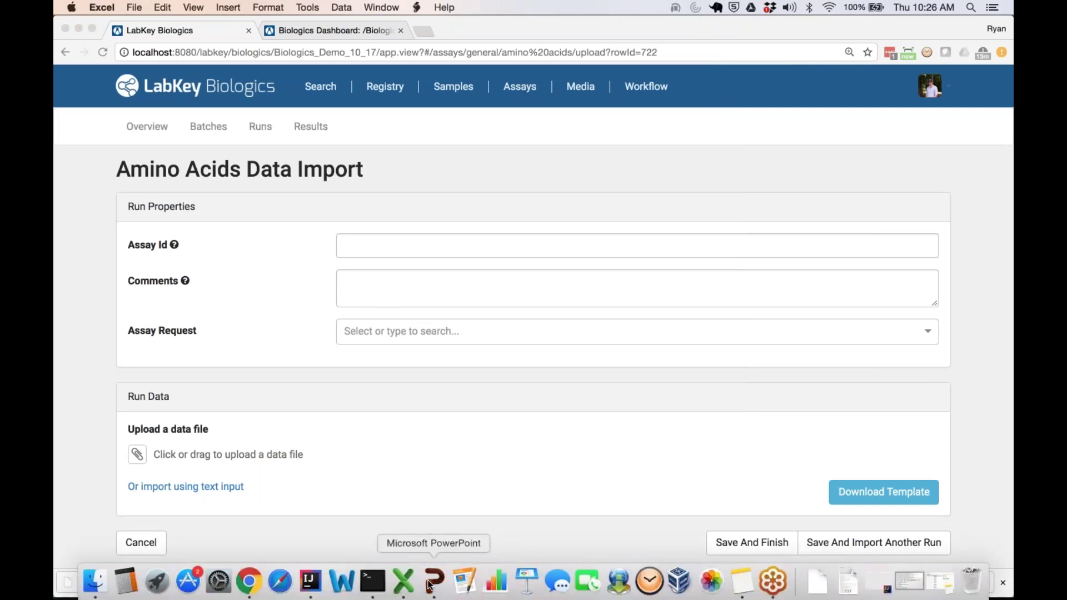
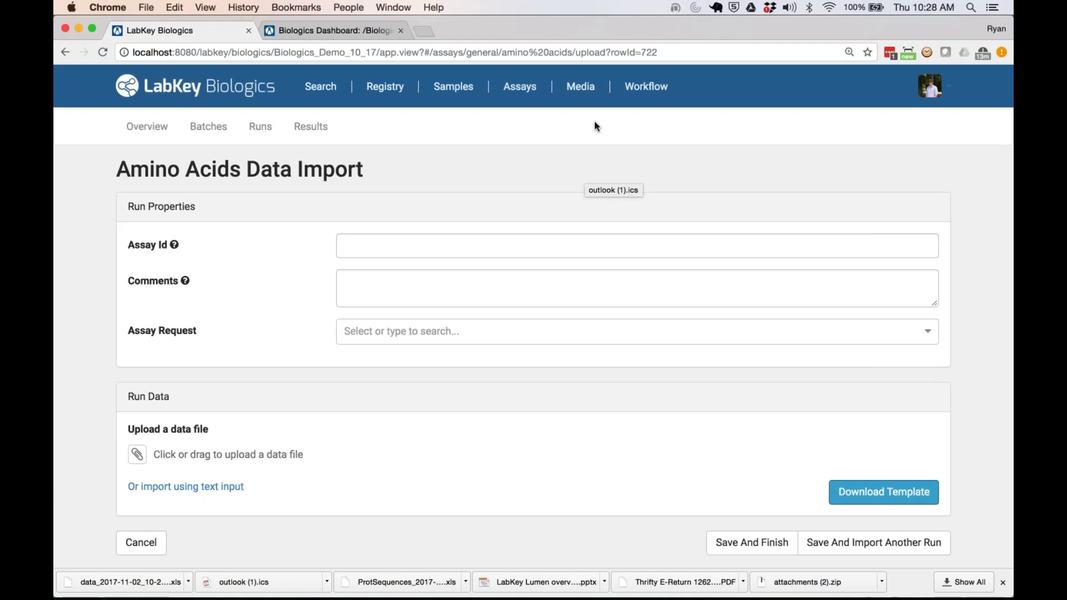
{"action": "left_click", "coordinate": [580, 90]}
{"action": "mouse_move", "coordinate": [455, 95]}
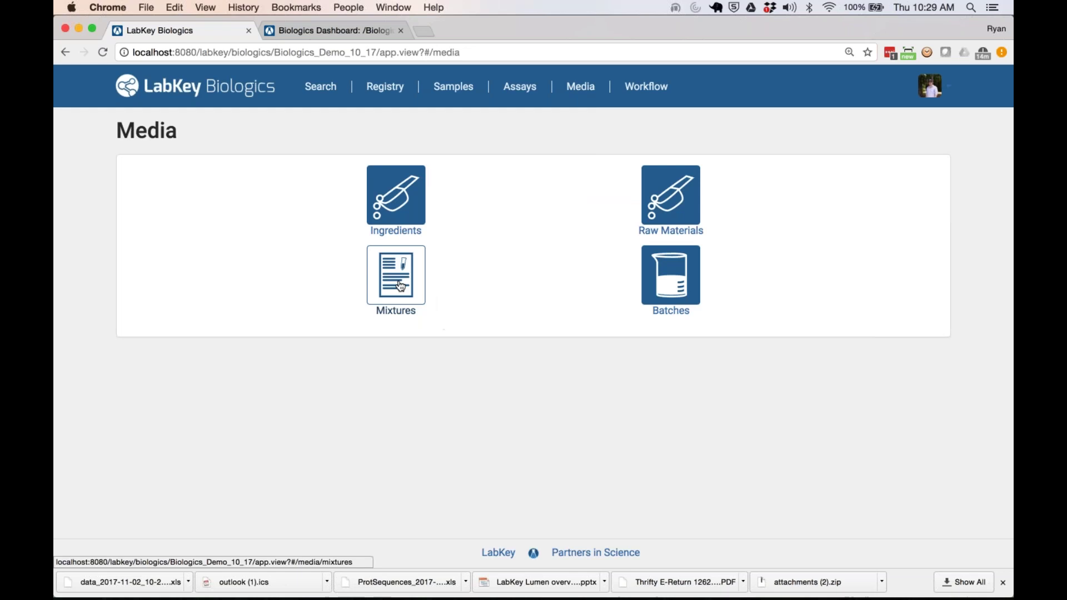
{"action": "left_click", "coordinate": [396, 205]}
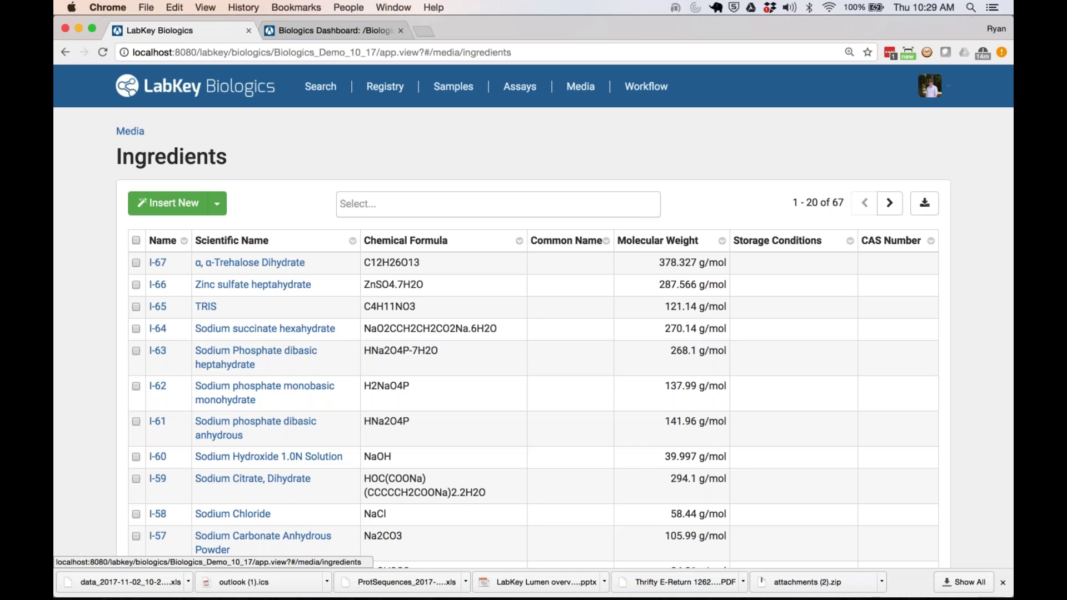
Step: Open the DemoMix mixture from the Mixtures list and check what can be created from it
{"action": "mouse_move", "coordinate": [575, 91]}
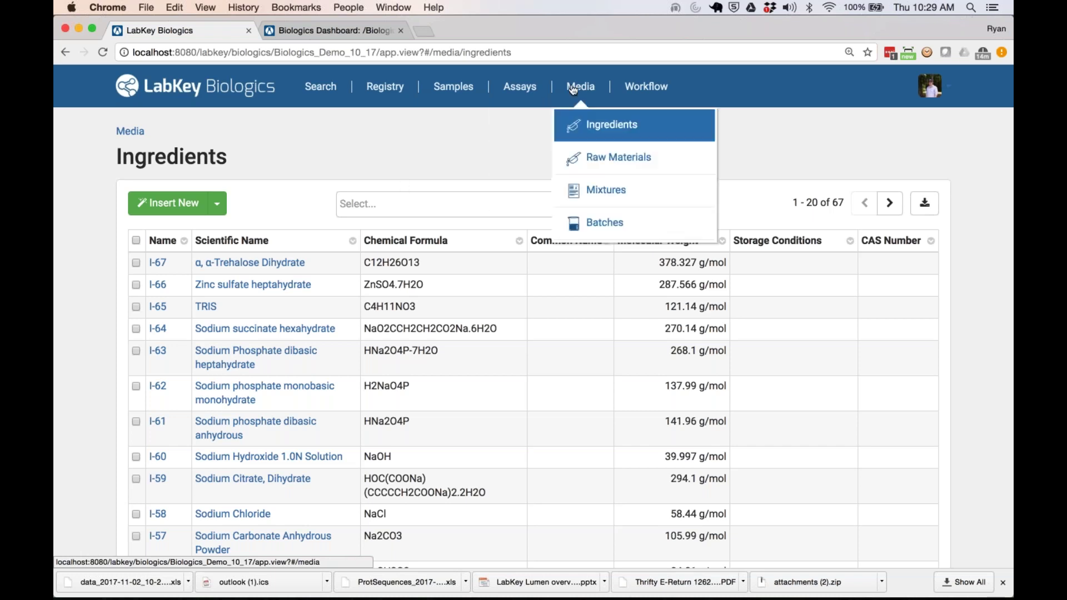
{"action": "left_click", "coordinate": [598, 189]}
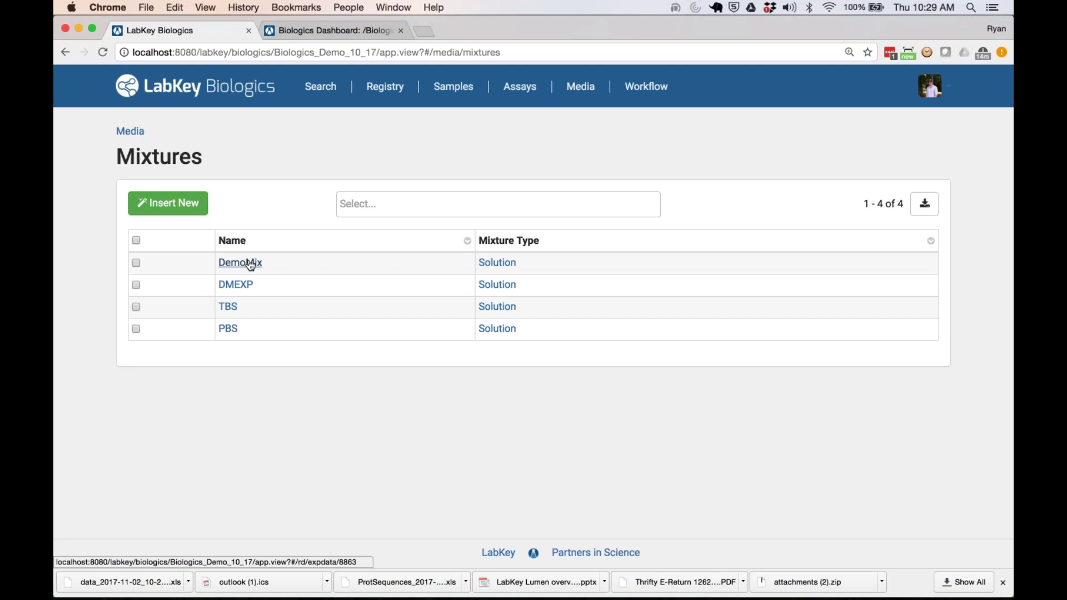
{"action": "left_click", "coordinate": [250, 265]}
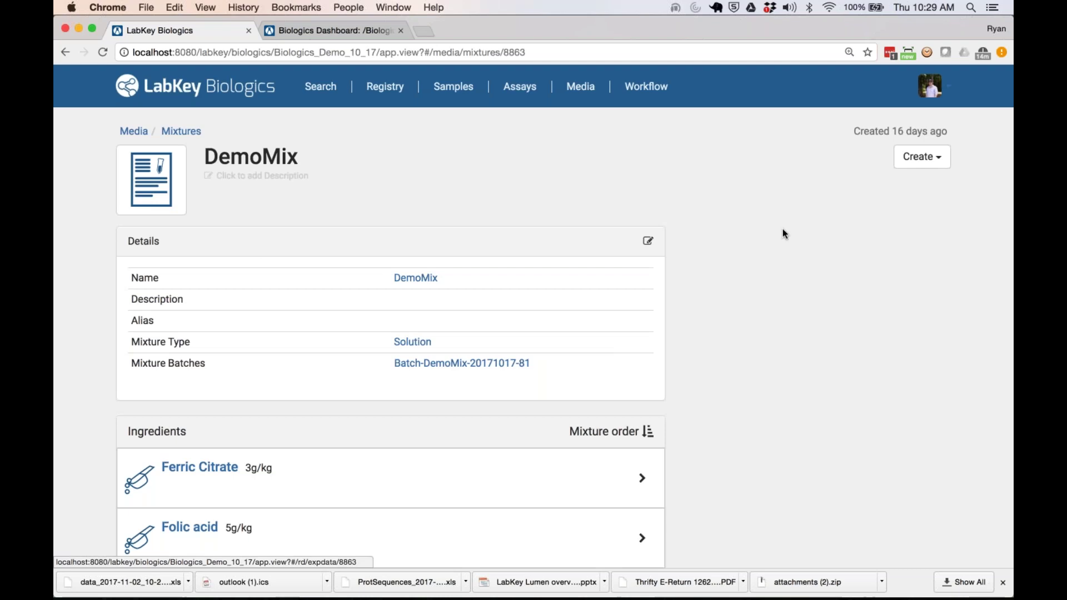
{"action": "left_click", "coordinate": [924, 161]}
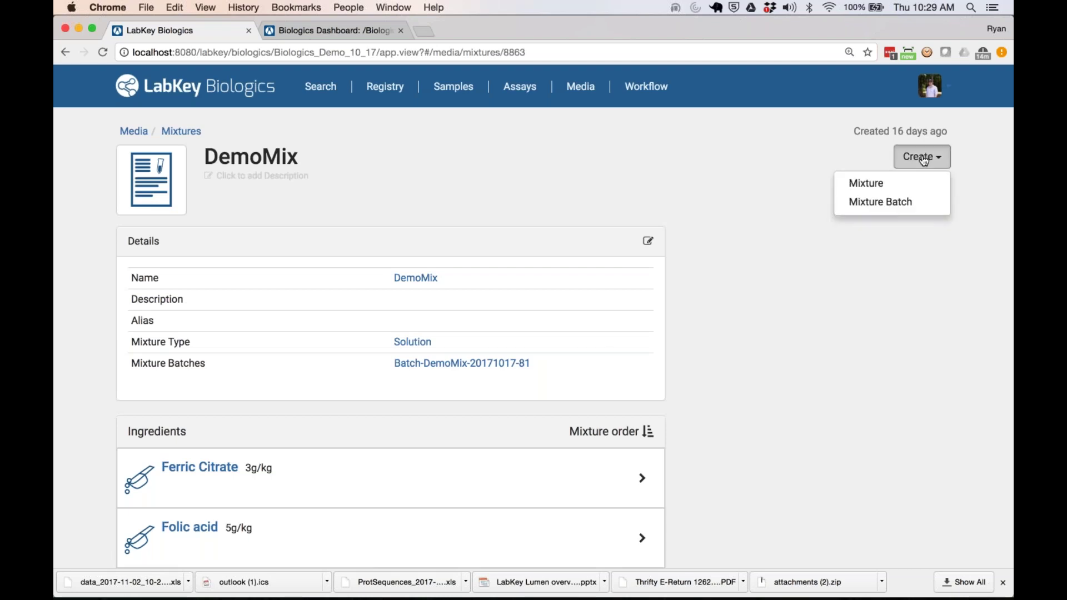
{"action": "left_click", "coordinate": [778, 267]}
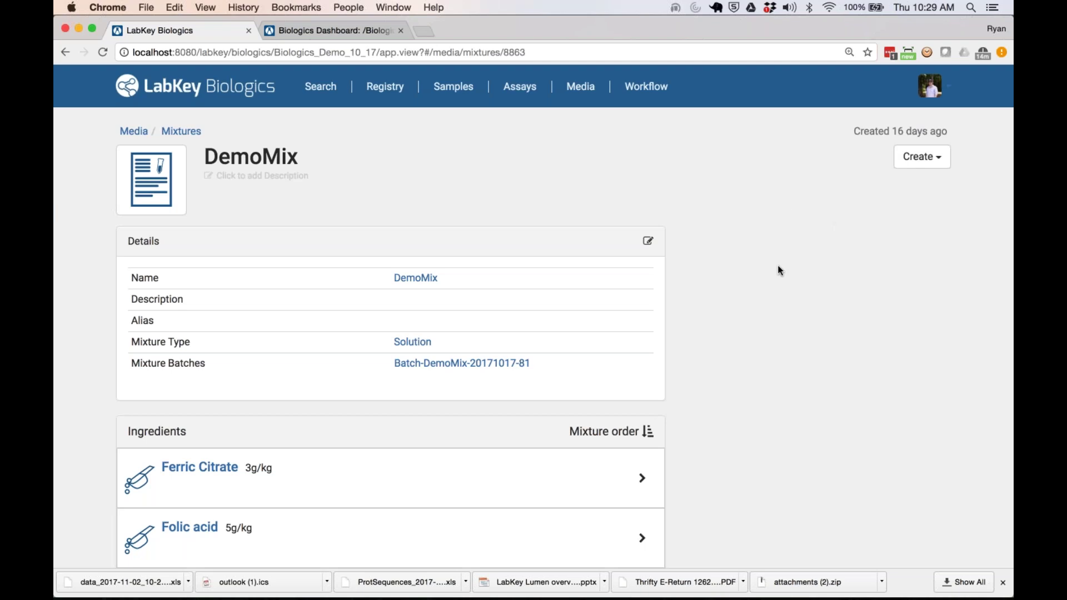
Step: Review DemoMix's ingredients, expanding and collapsing the Ferric Citrate details, and read through its preparation steps
{"action": "scroll", "coordinate": [778, 270], "scroll_direction": "down", "scroll_amount": 1}
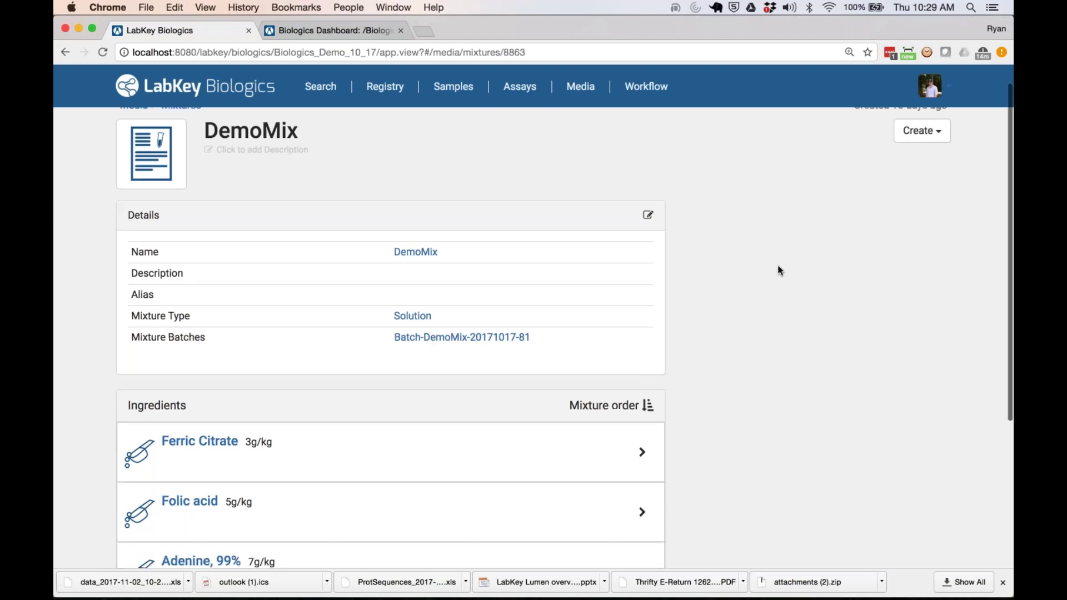
{"action": "scroll", "coordinate": [778, 270], "scroll_direction": "down", "scroll_amount": 4}
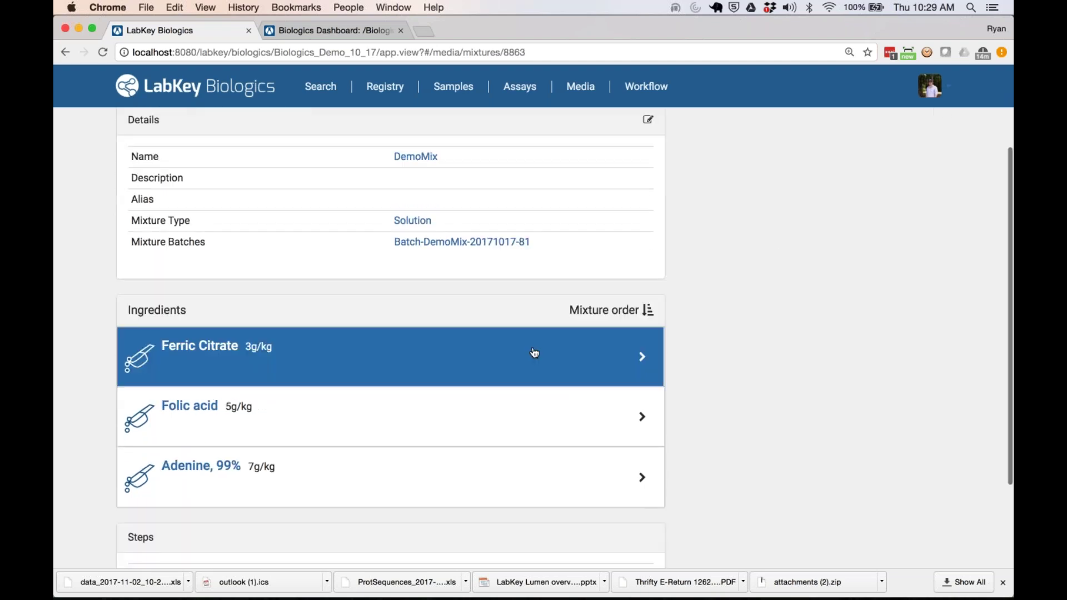
{"action": "left_click", "coordinate": [534, 353]}
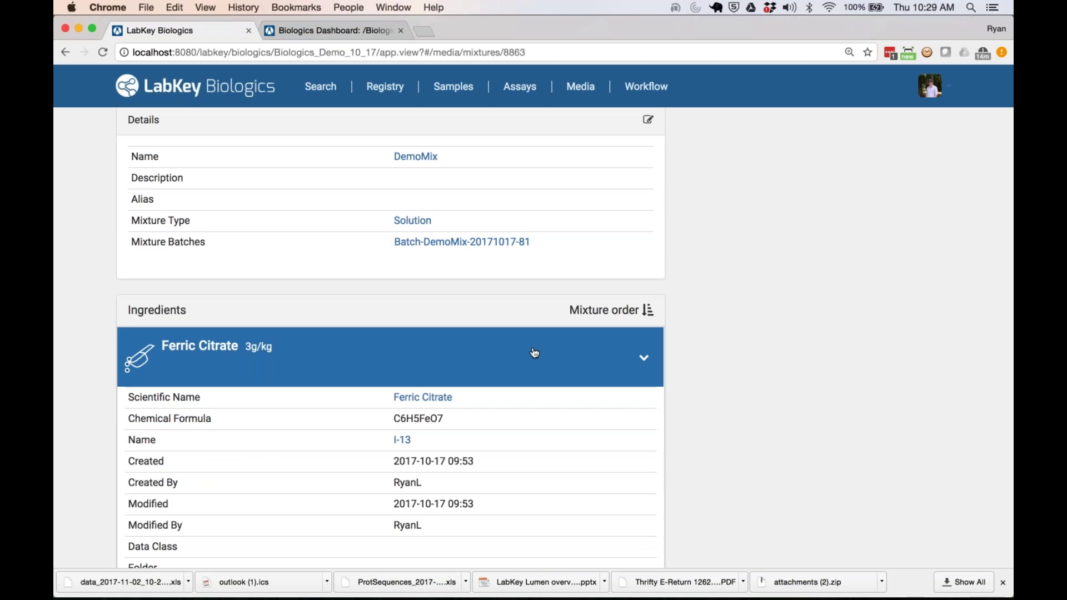
{"action": "left_click", "coordinate": [534, 354]}
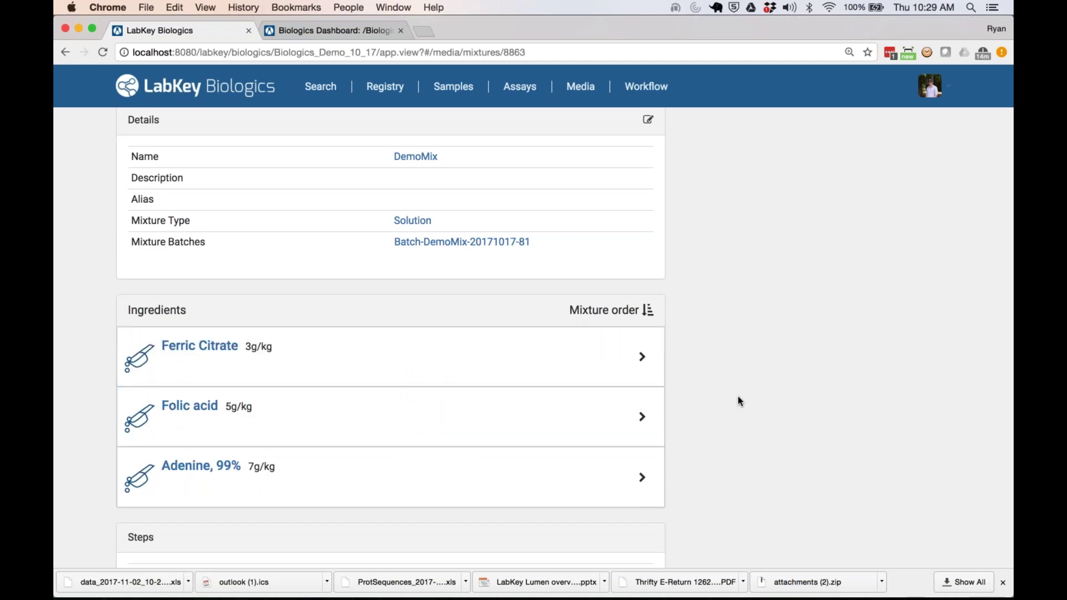
{"action": "scroll", "coordinate": [739, 400], "scroll_direction": "down", "scroll_amount": 2}
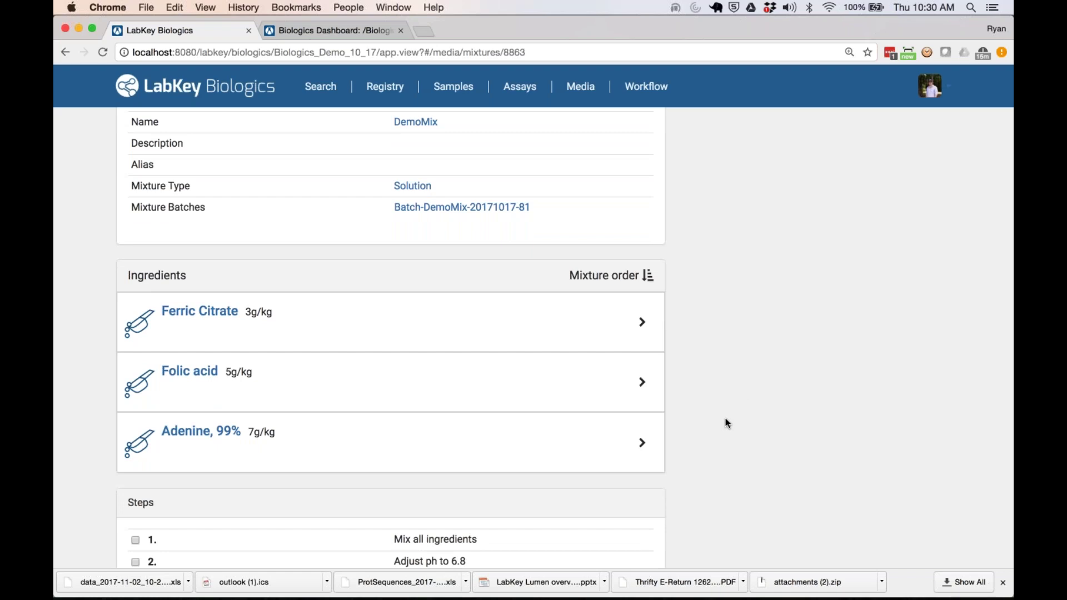
{"action": "scroll", "coordinate": [726, 423], "scroll_direction": "down", "scroll_amount": 3}
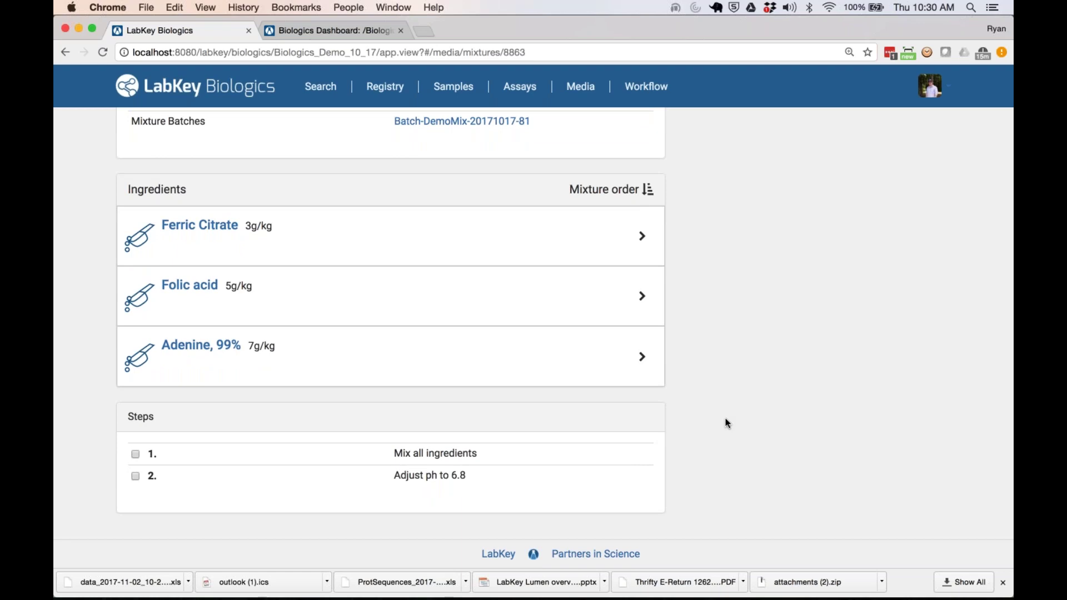
{"action": "scroll", "coordinate": [725, 418], "scroll_direction": "up", "scroll_amount": 3}
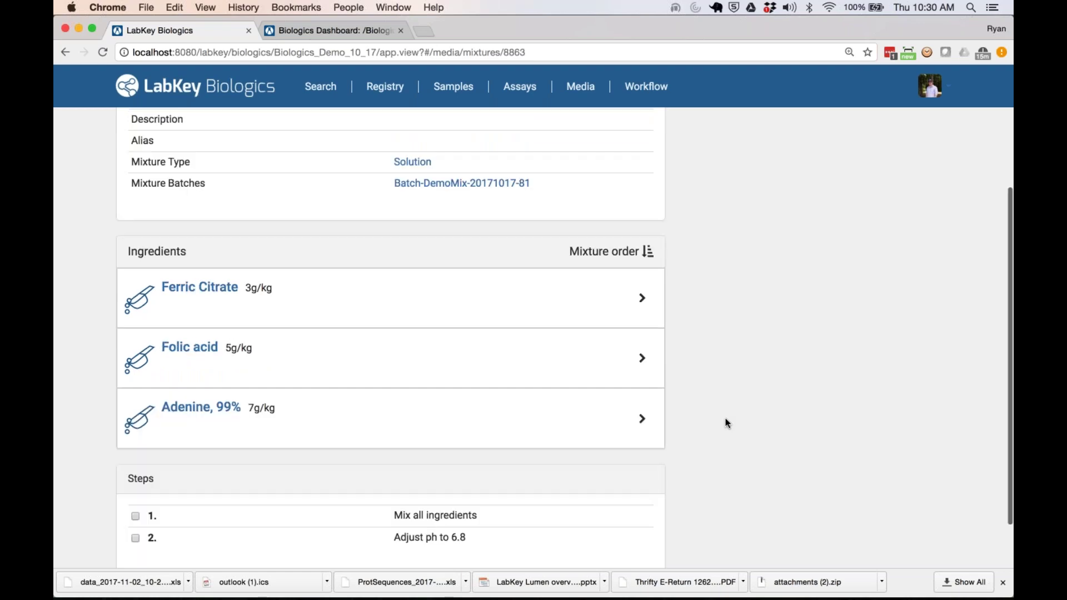
{"action": "scroll", "coordinate": [682, 385], "scroll_direction": "up", "scroll_amount": 4}
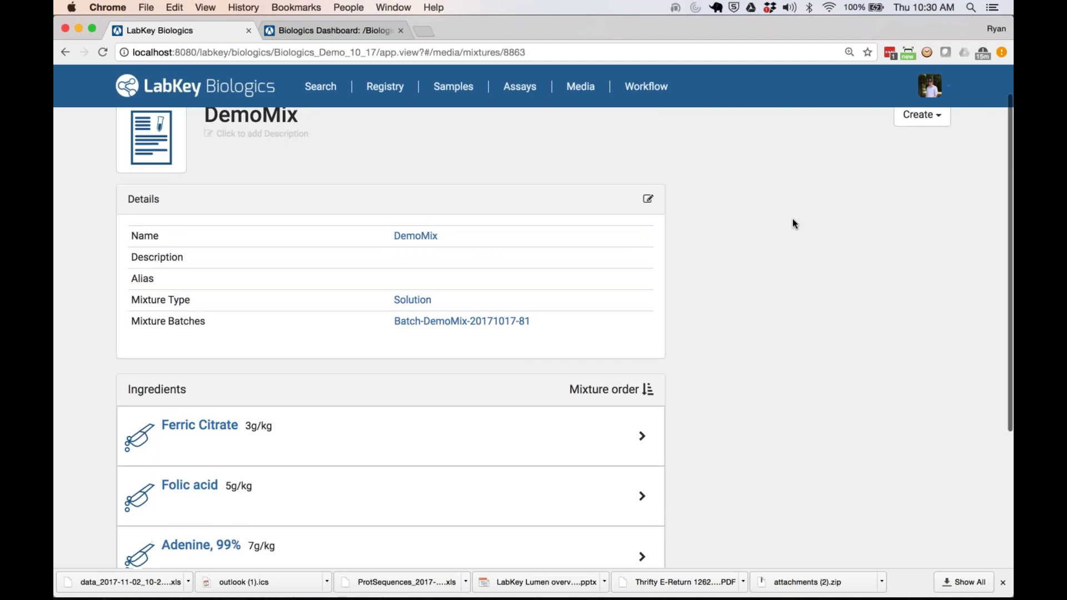
{"action": "scroll", "coordinate": [856, 194], "scroll_direction": "up", "scroll_amount": 2}
Step: Start registering a mixture batch from DemoMix and set the desired batch yield to 20 kg
{"action": "left_click", "coordinate": [923, 161]}
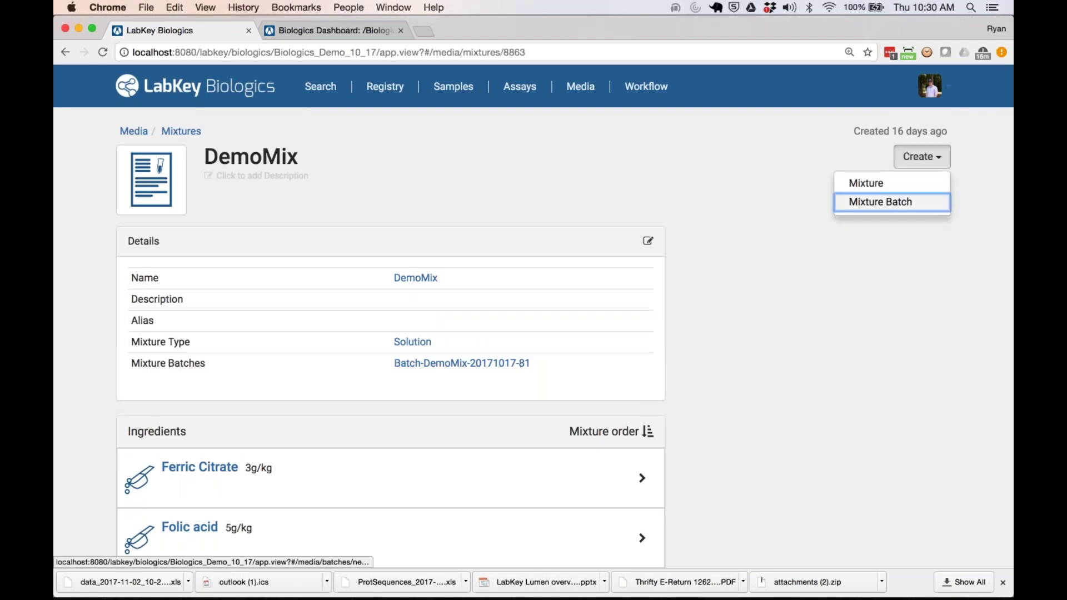
{"action": "left_click", "coordinate": [893, 201]}
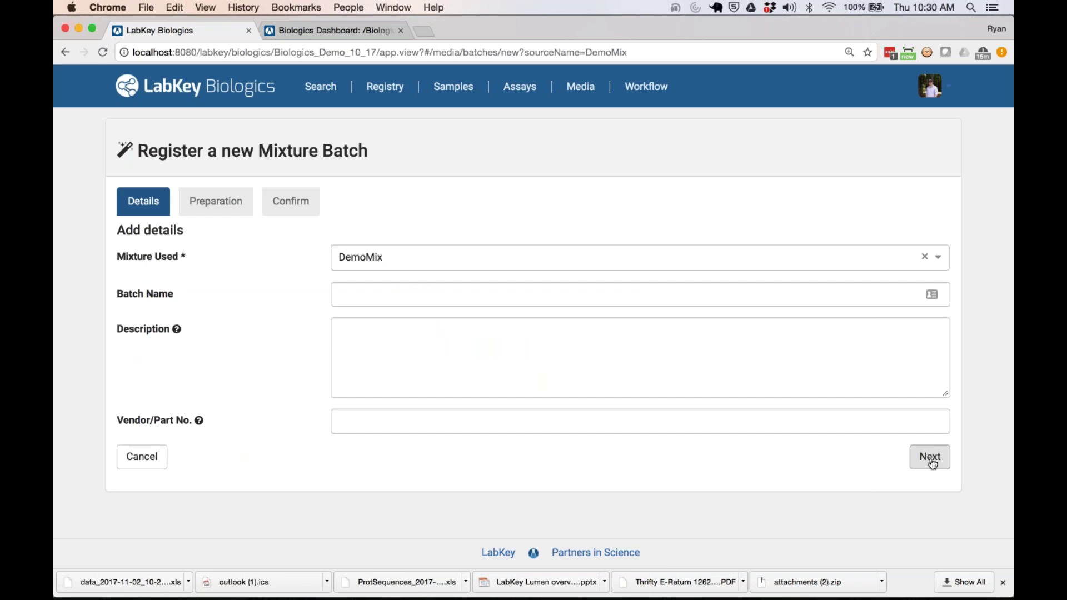
{"action": "left_click", "coordinate": [932, 461]}
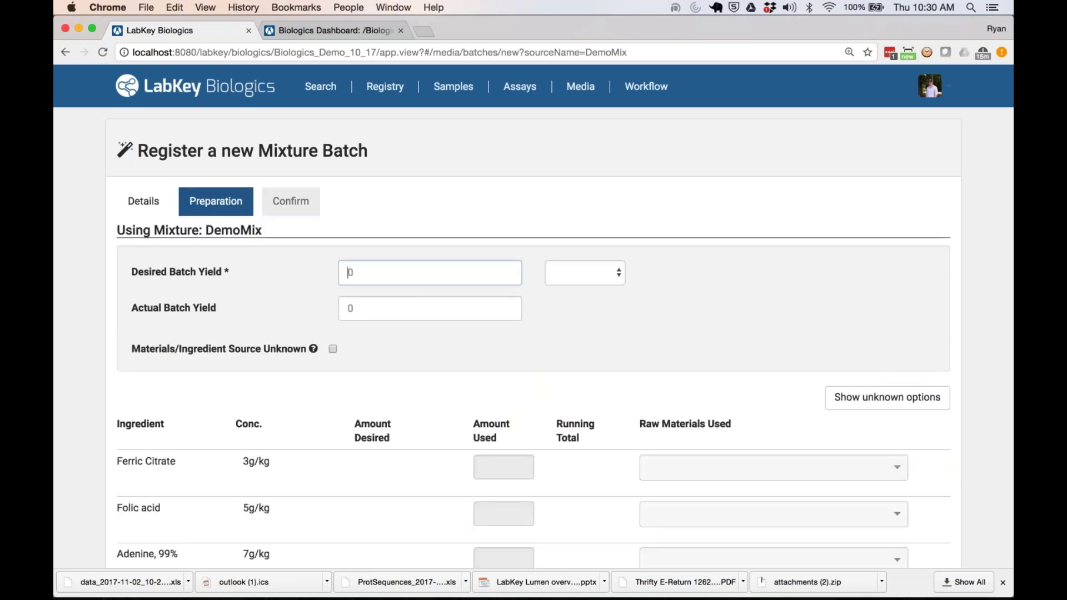
{"action": "type", "text": "20"}
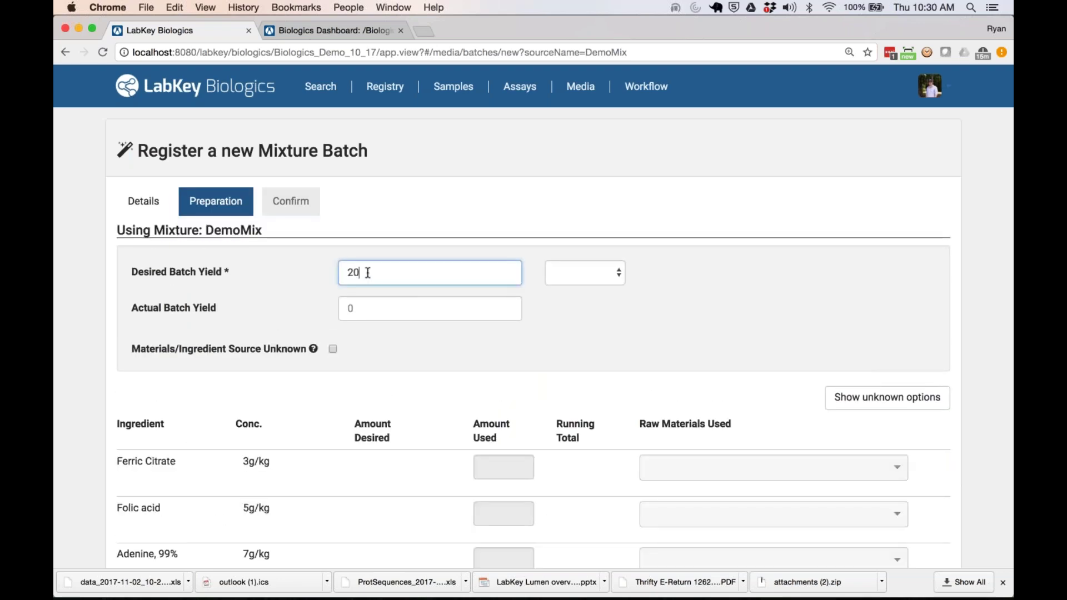
{"action": "left_click", "coordinate": [576, 261]}
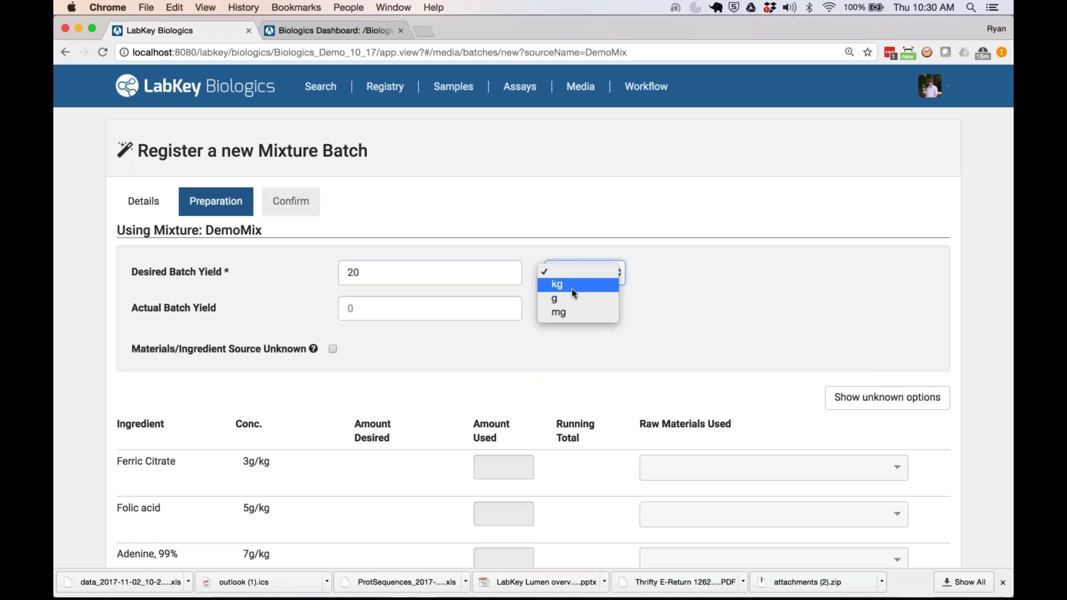
{"action": "left_click", "coordinate": [573, 286]}
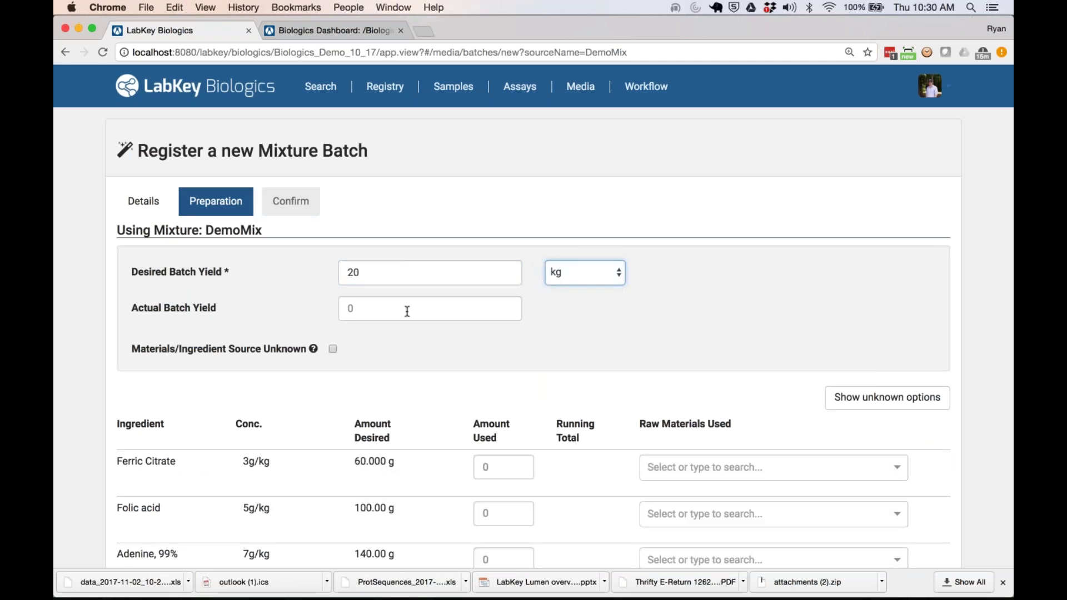
Step: Check which raw materials can be chosen for Ferric Citrate in the batch preparation, without selecting any
{"action": "scroll", "coordinate": [407, 311], "scroll_direction": "down", "scroll_amount": 5}
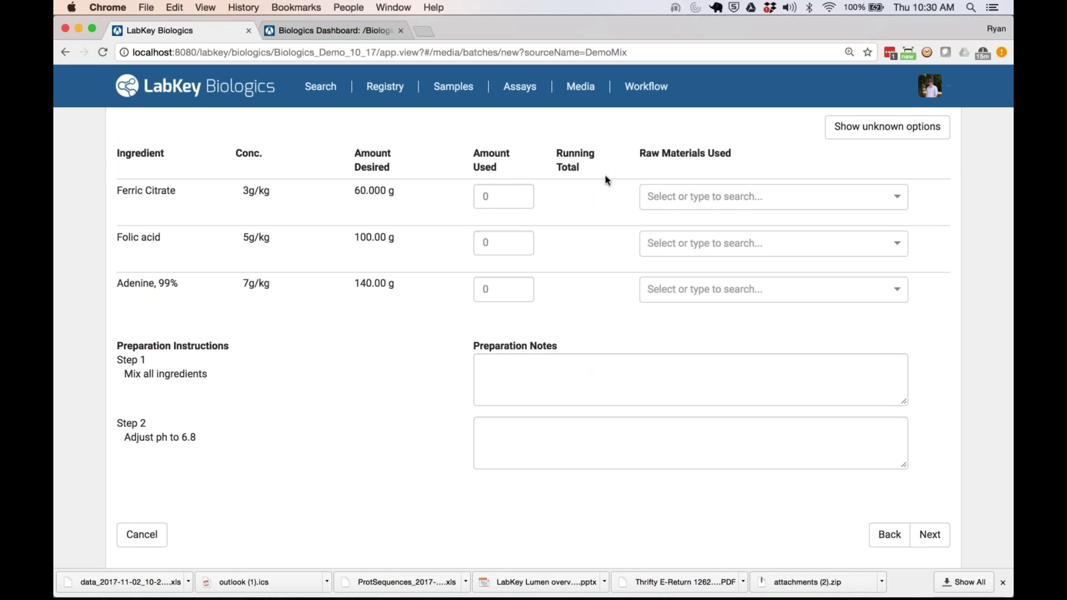
{"action": "left_click", "coordinate": [729, 192]}
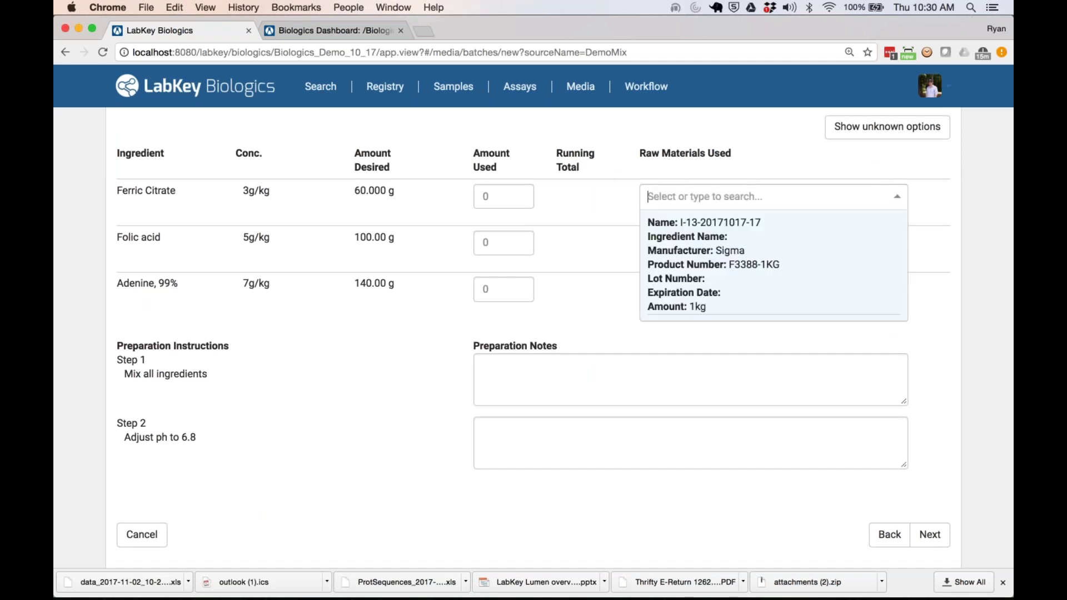
{"action": "left_click", "coordinate": [412, 371]}
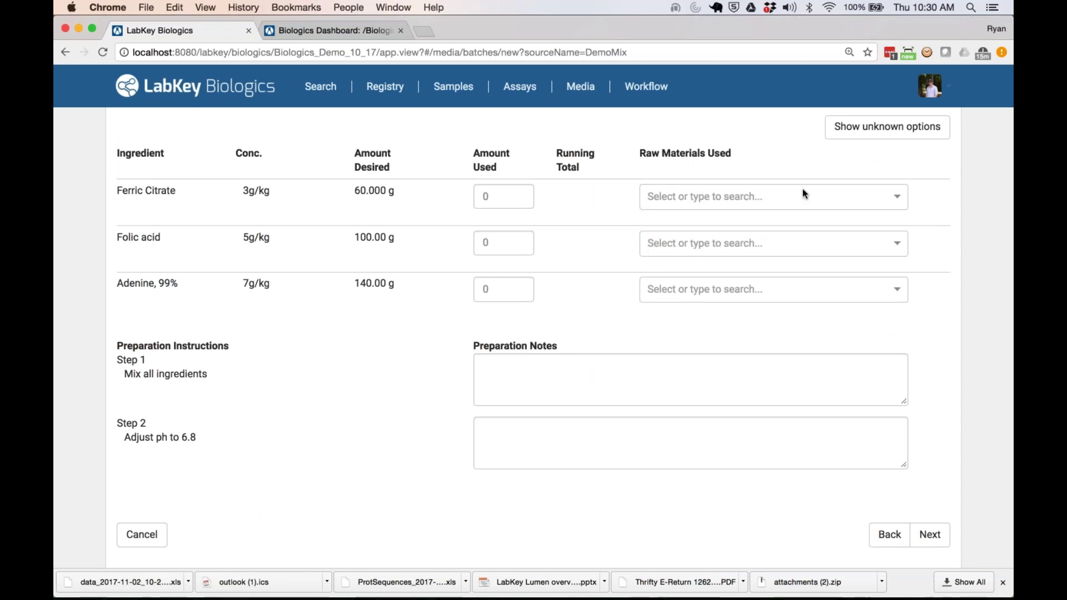
Step: Open the Workflow overview and show the open requests that were opened by the current account
{"action": "left_click", "coordinate": [644, 91]}
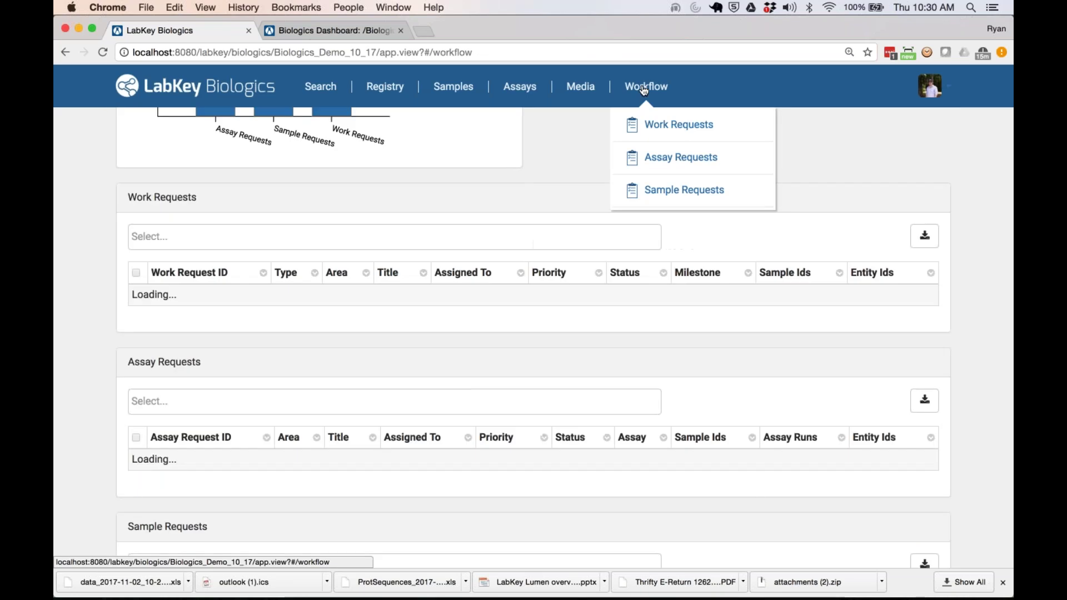
{"action": "scroll", "coordinate": [565, 178], "scroll_direction": "up", "scroll_amount": 5}
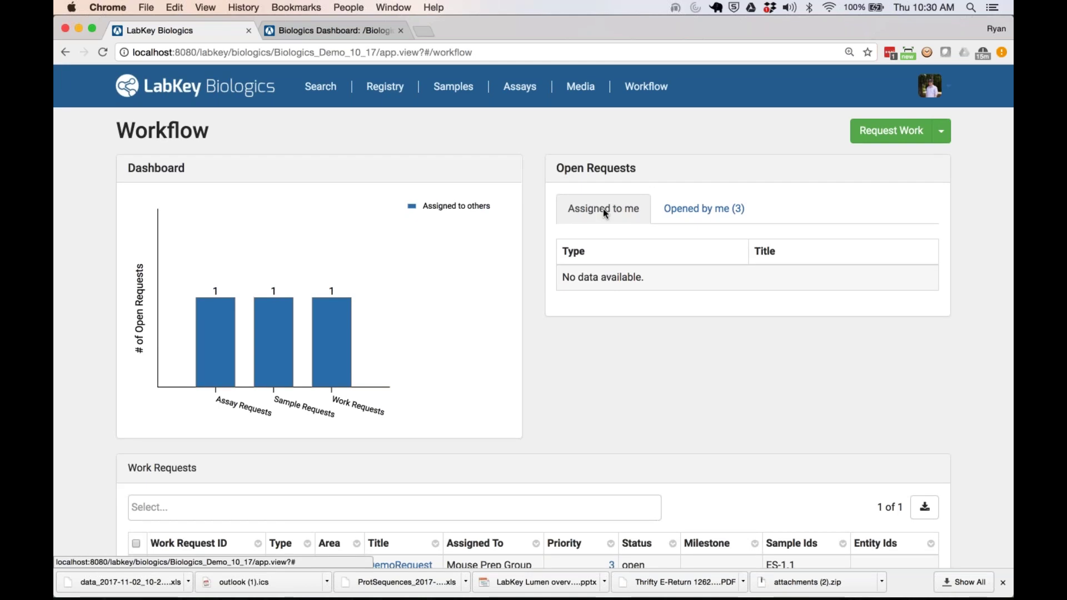
{"action": "left_click", "coordinate": [667, 211]}
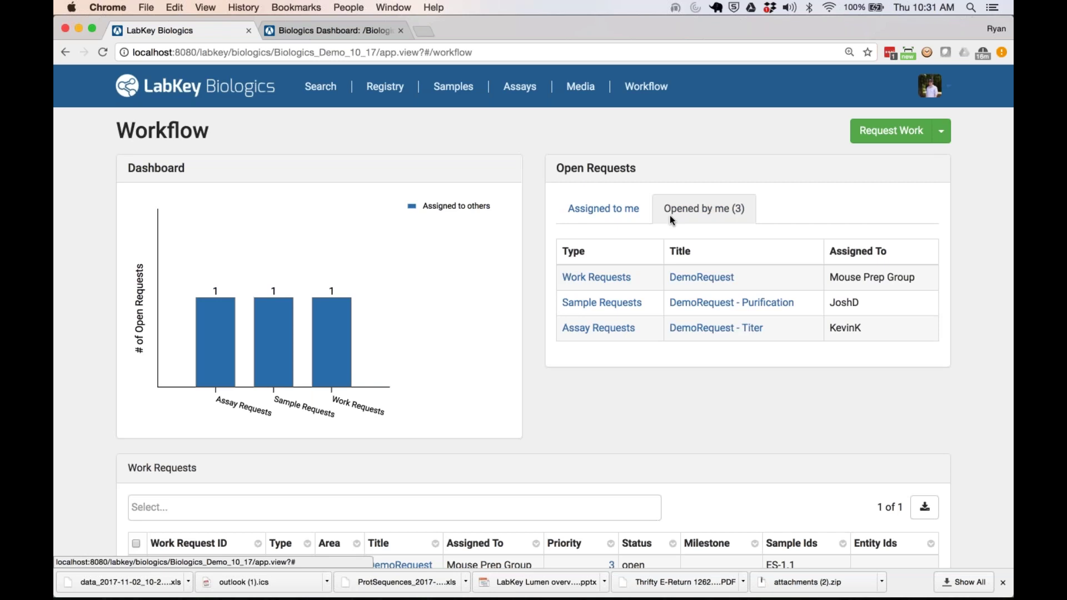
{"action": "left_click", "coordinate": [599, 281]}
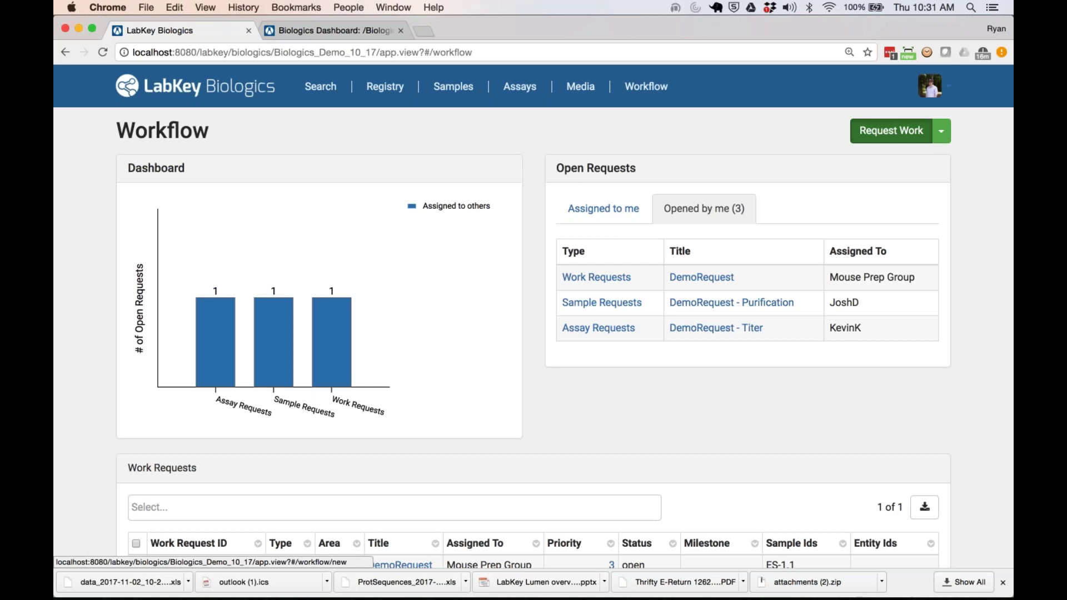
Step: Start a work request titled WebinarDemo, assign it to the first listed user and put the second listed user on the notify list
{"action": "left_click", "coordinate": [890, 131]}
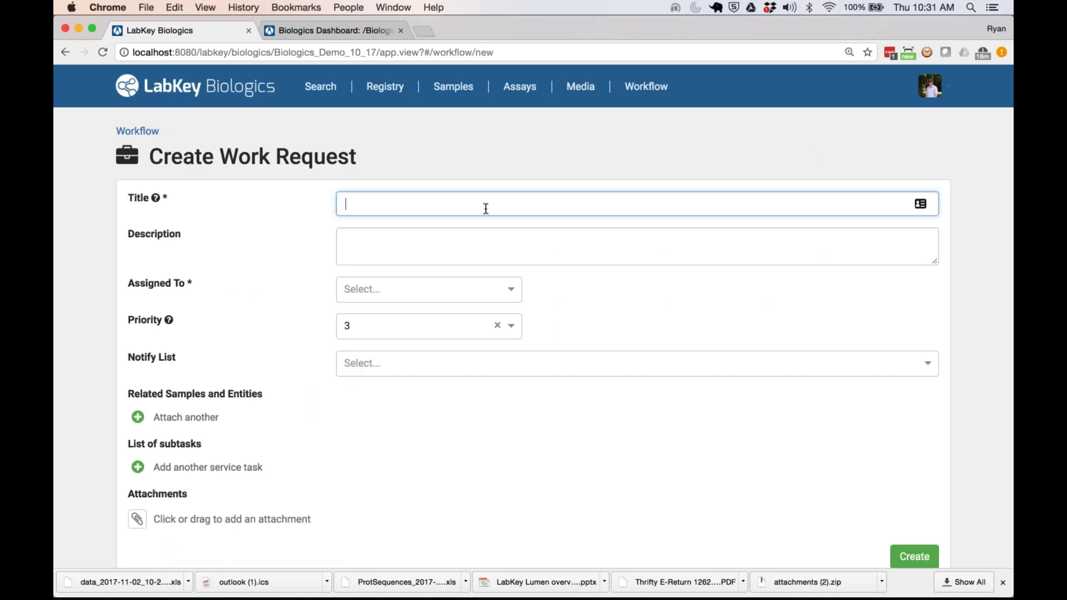
{"action": "type", "text": "WebinarDemo"}
{"action": "left_click", "coordinate": [401, 237]}
{"action": "key", "text": "Tab"}
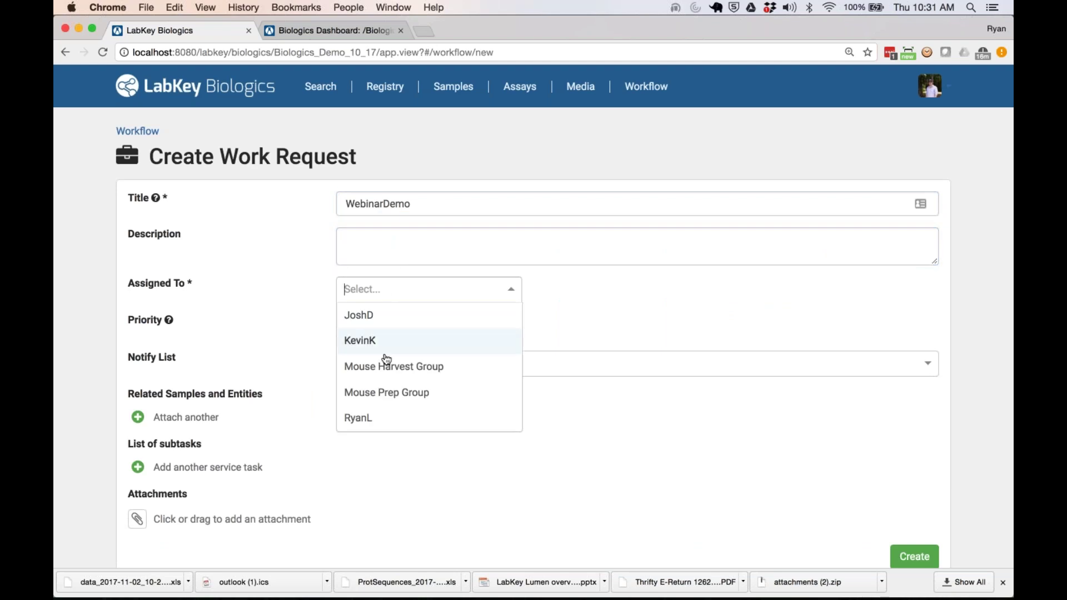
{"action": "key", "text": "Up"}
{"action": "key", "text": "Return"}
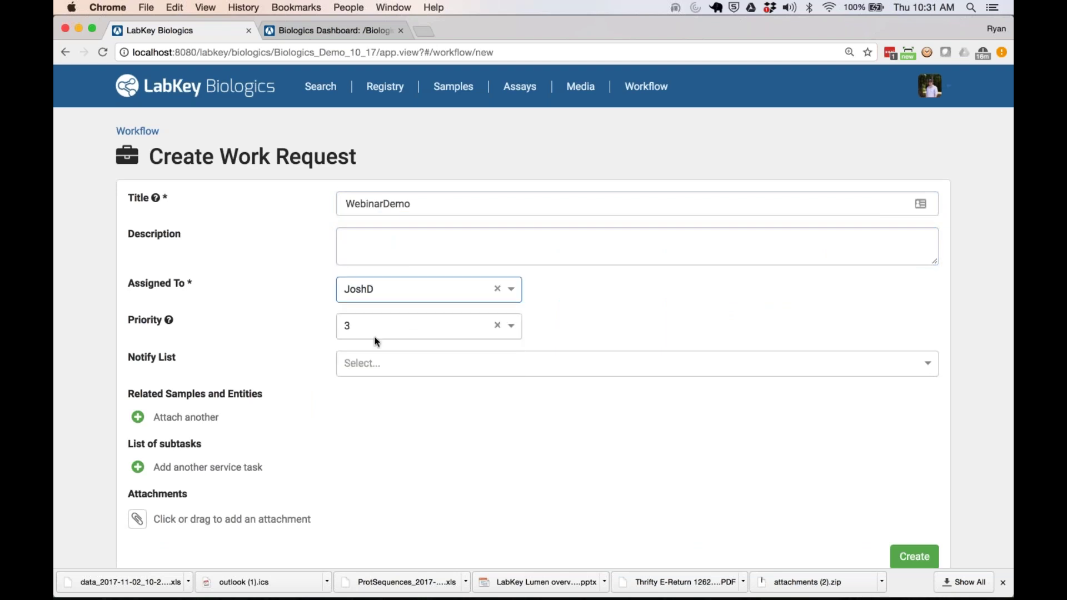
{"action": "left_click", "coordinate": [374, 365]}
{"action": "left_click", "coordinate": [369, 413]}
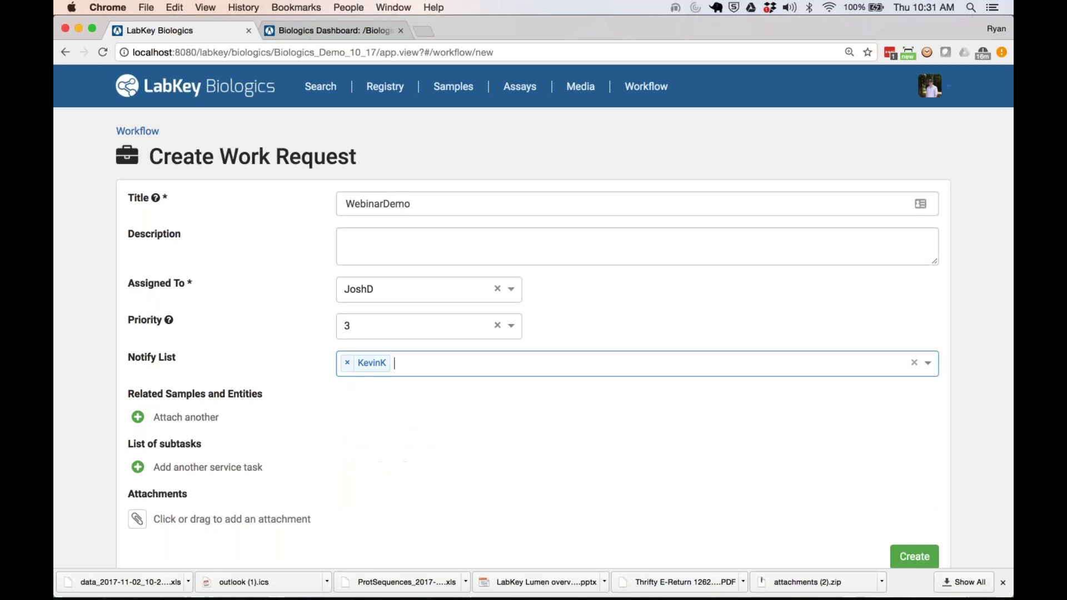
Step: Attach the expression system ES-1 to the work request as a related entity of type Data Class: ExpressionSystem
{"action": "left_click", "coordinate": [138, 417]}
{"action": "left_click", "coordinate": [222, 432]}
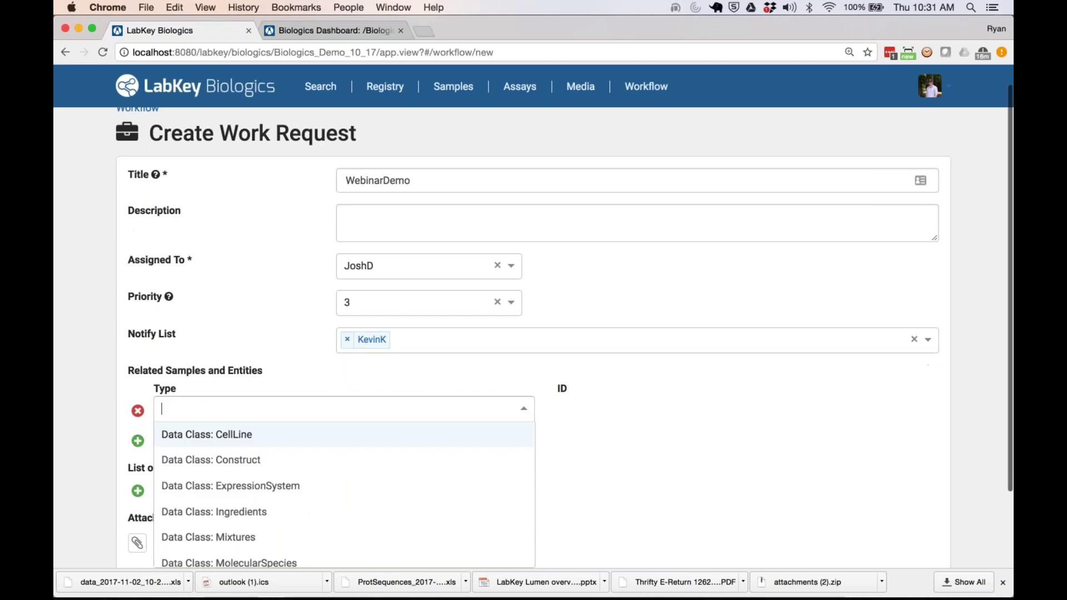
{"action": "left_click", "coordinate": [266, 486]}
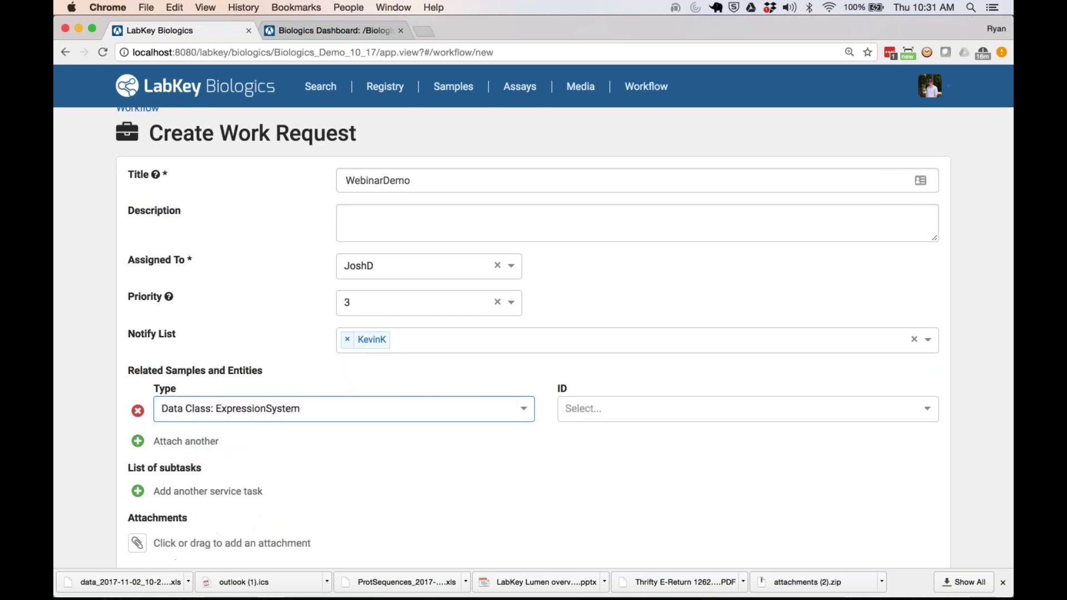
{"action": "left_click", "coordinate": [587, 416]}
{"action": "type", "text": "es"}
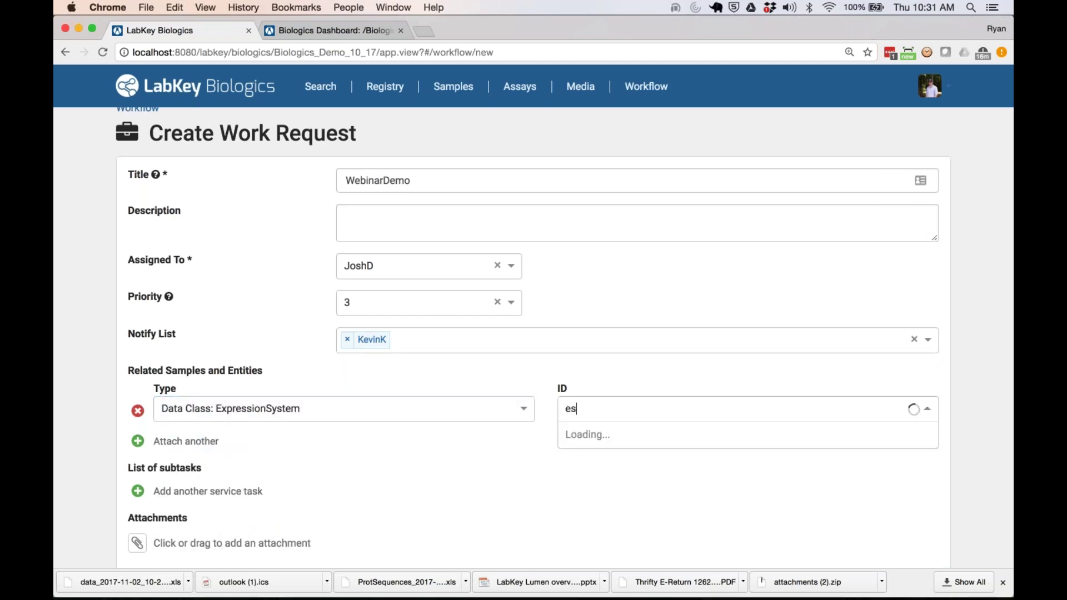
{"action": "type", "text": "-1"}
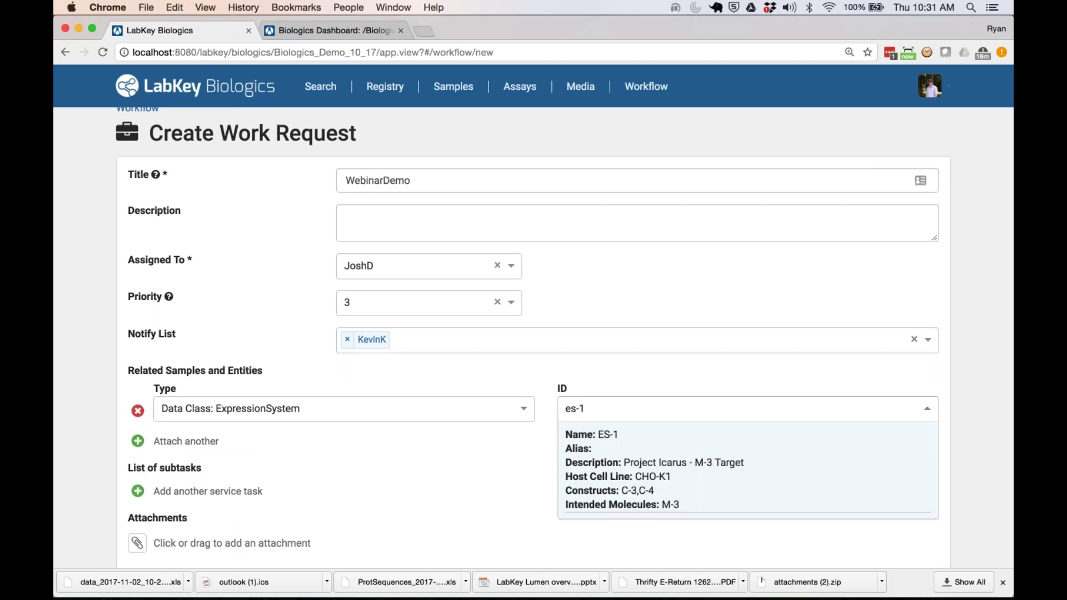
{"action": "left_click", "coordinate": [599, 450]}
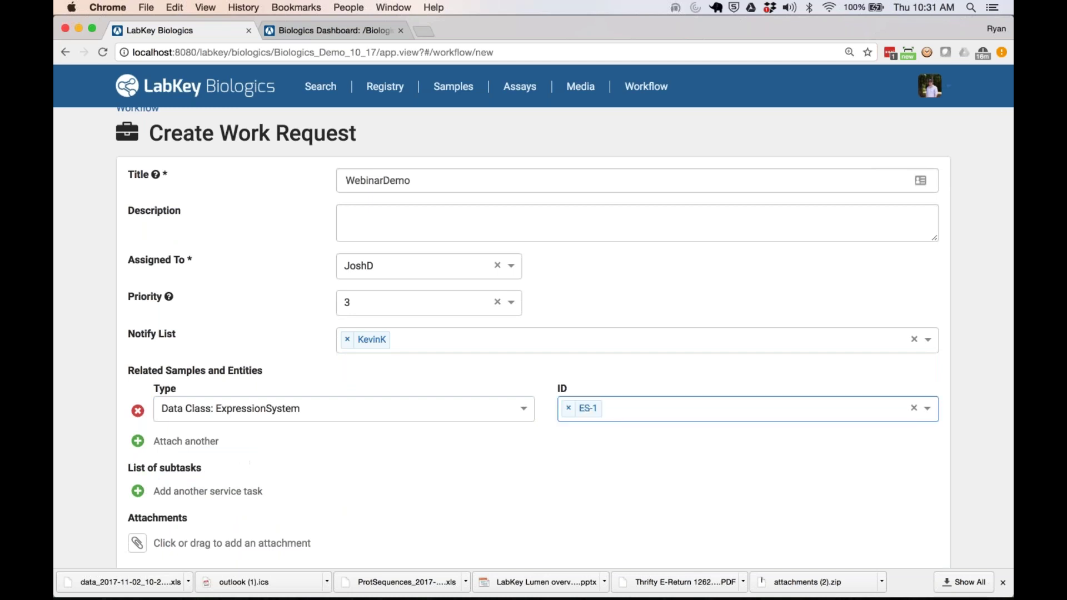
Step: Attach sample ES-1.201 from Sample Set: ExpressionSystemSamples as a second related item
{"action": "left_click", "coordinate": [186, 441]}
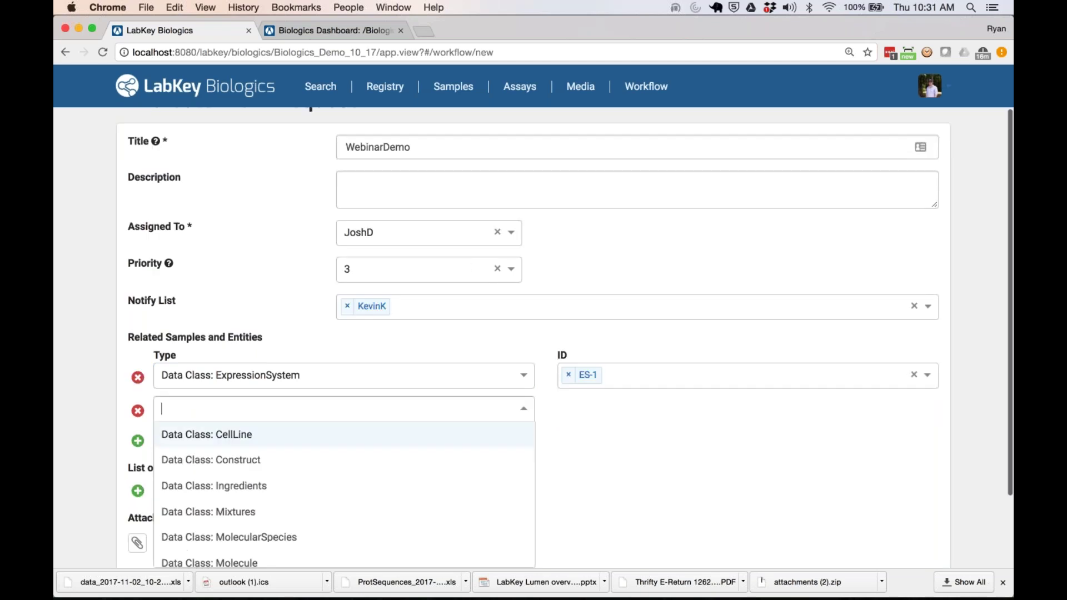
{"action": "scroll", "coordinate": [258, 470], "scroll_direction": "down", "scroll_amount": 5}
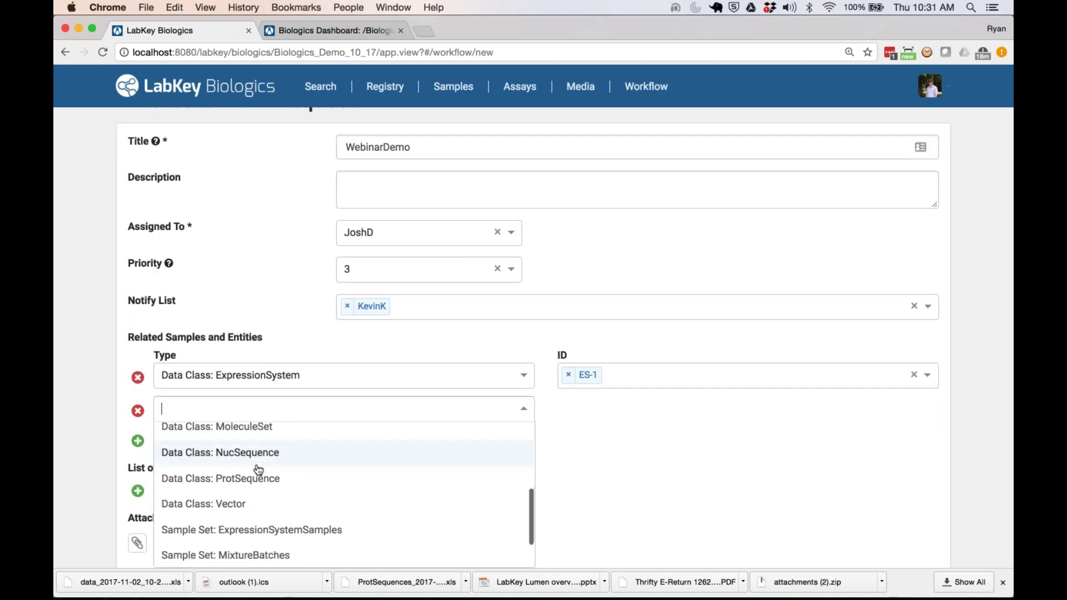
{"action": "left_click", "coordinate": [258, 496]}
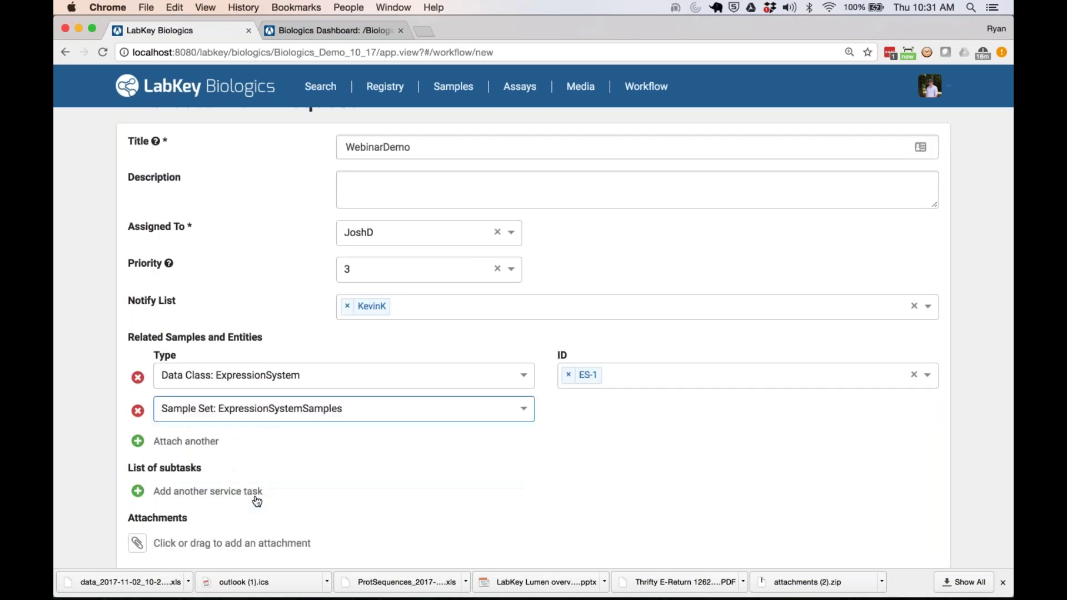
{"action": "left_click", "coordinate": [622, 407]}
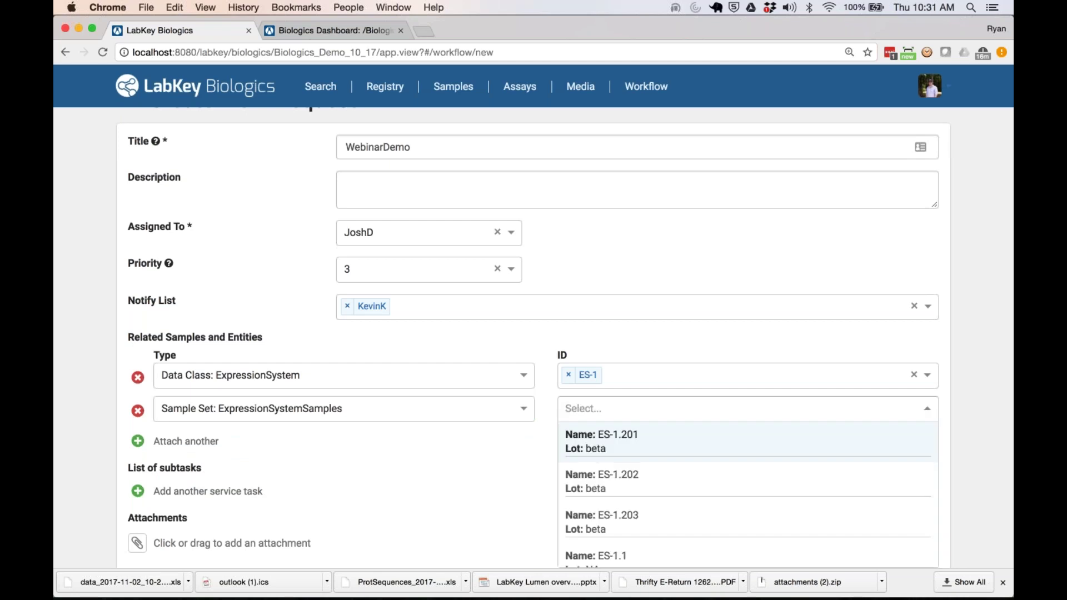
{"action": "key", "text": "Return"}
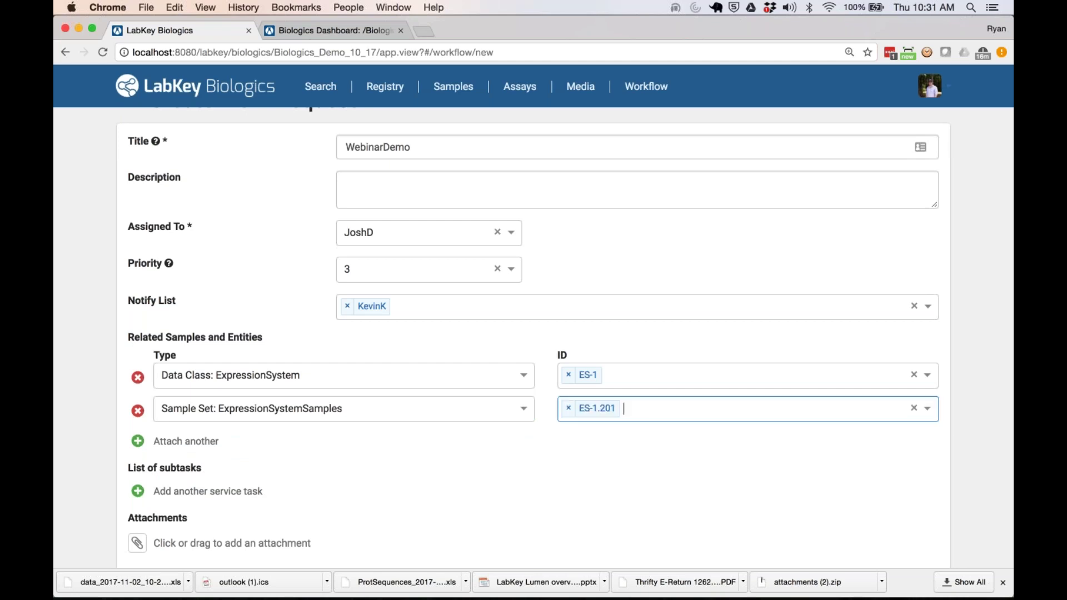
Step: Add two subtask rows and make the first a Sample Requests task for Purification, assigned to the first listed user
{"action": "scroll", "coordinate": [373, 461], "scroll_direction": "down", "scroll_amount": 1}
{"action": "left_click", "coordinate": [212, 471]}
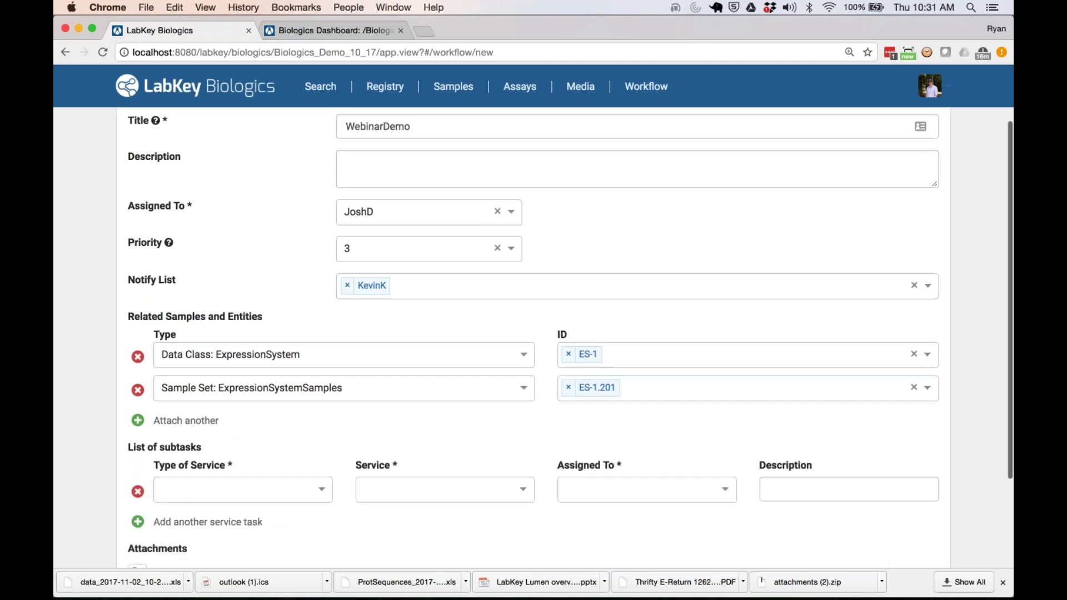
{"action": "left_click", "coordinate": [212, 521]}
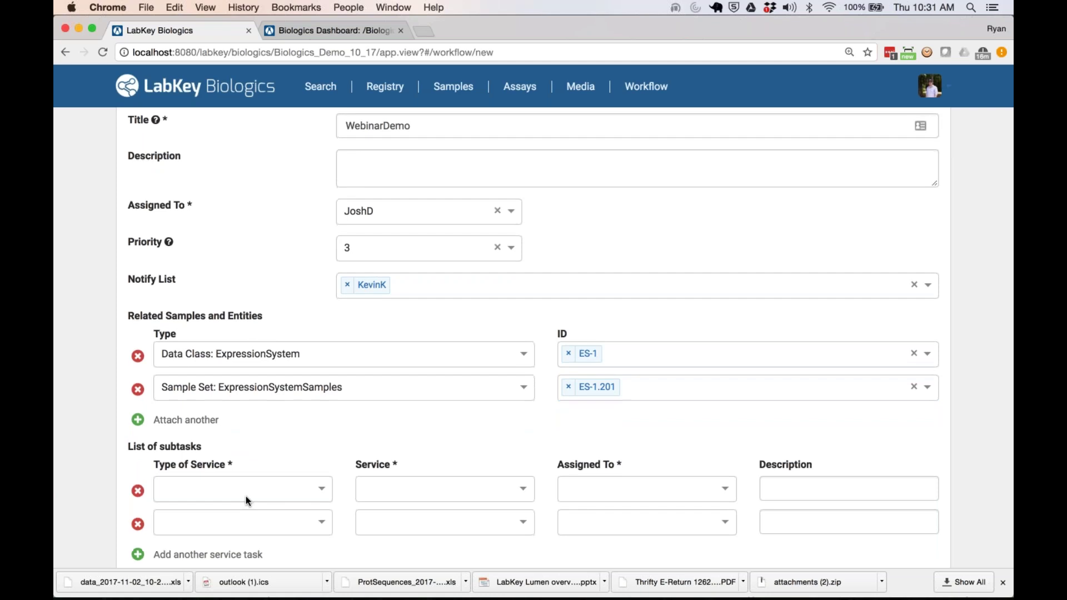
{"action": "scroll", "coordinate": [246, 495], "scroll_direction": "down", "scroll_amount": 1}
{"action": "scroll", "coordinate": [245, 495], "scroll_direction": "down", "scroll_amount": 1}
{"action": "left_click", "coordinate": [244, 443]}
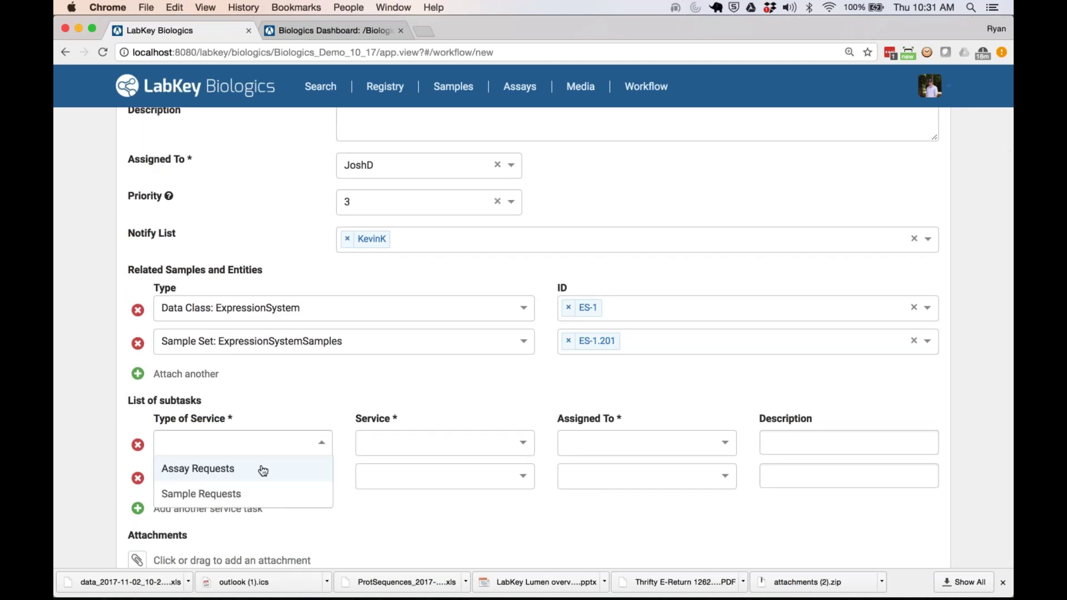
{"action": "left_click", "coordinate": [259, 499]}
{"action": "left_click", "coordinate": [422, 447]}
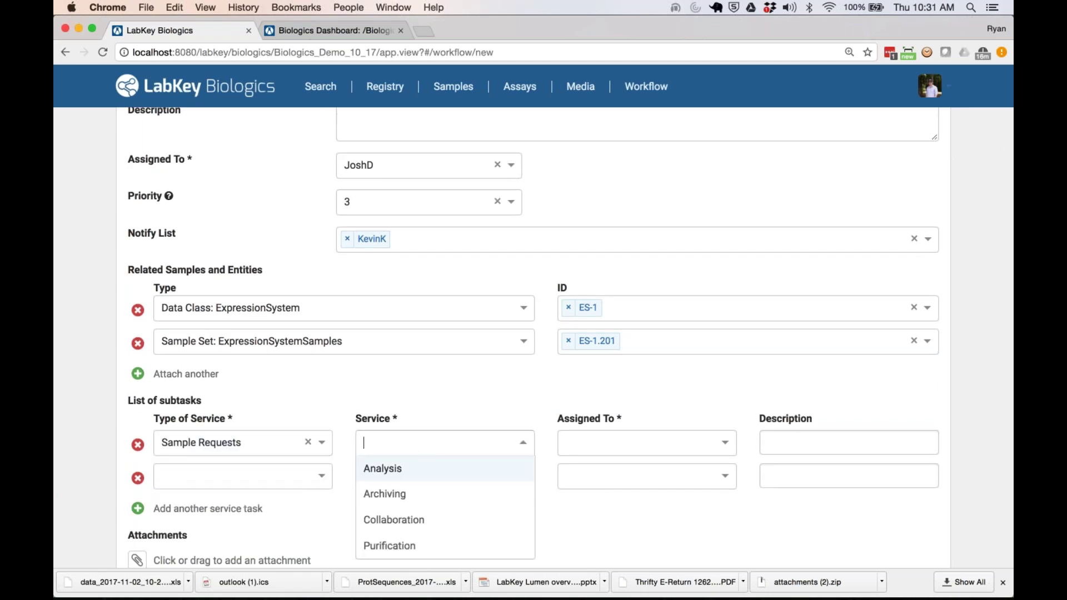
{"action": "left_click", "coordinate": [433, 545]}
{"action": "left_click", "coordinate": [648, 452]}
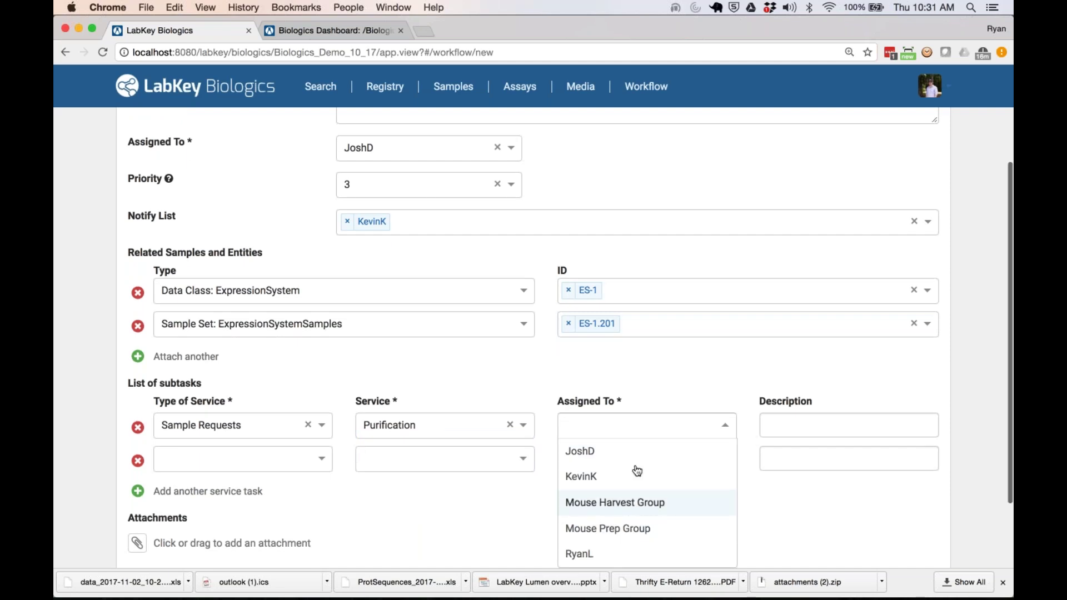
{"action": "left_click", "coordinate": [588, 451]}
Step: Make the second subtask an Assay Requests task for SEC, assigned to the current account's user
{"action": "left_click", "coordinate": [225, 467]}
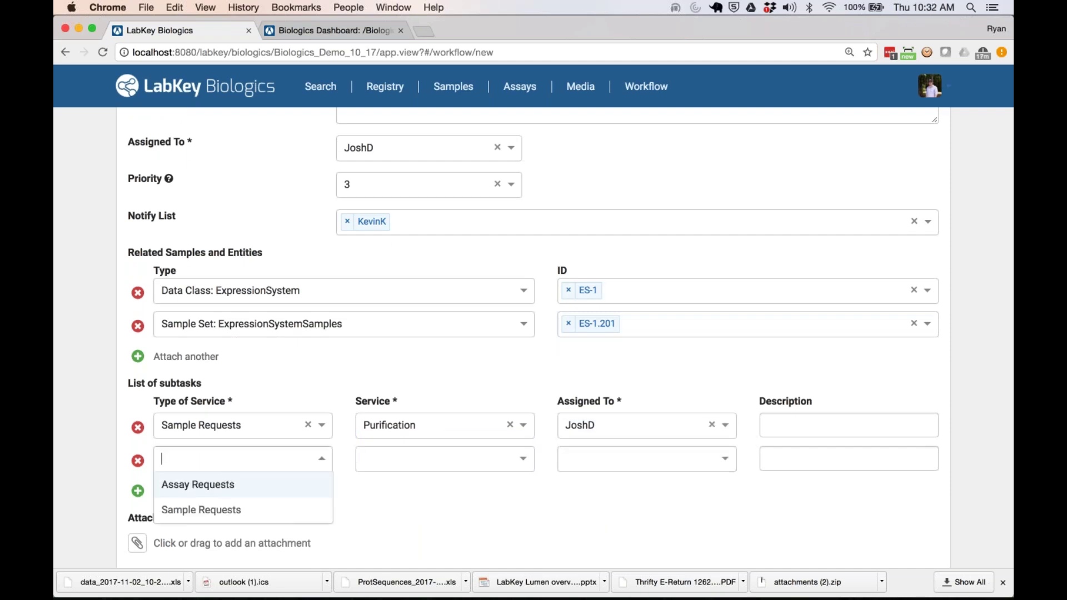
{"action": "left_click", "coordinate": [197, 484]}
{"action": "left_click", "coordinate": [442, 463]}
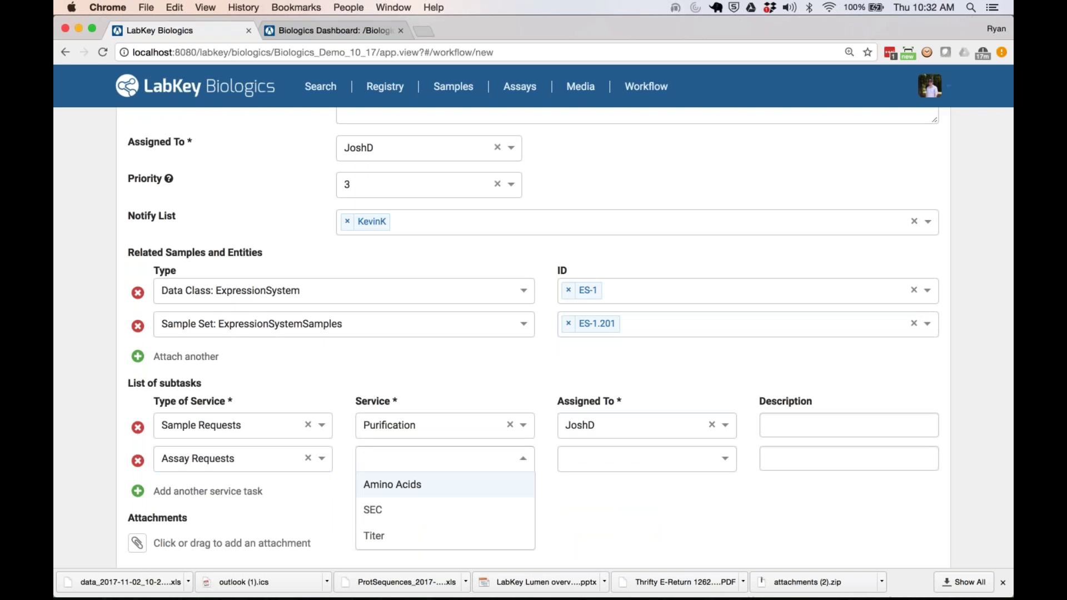
{"action": "left_click", "coordinate": [389, 510]}
{"action": "left_click", "coordinate": [611, 461]}
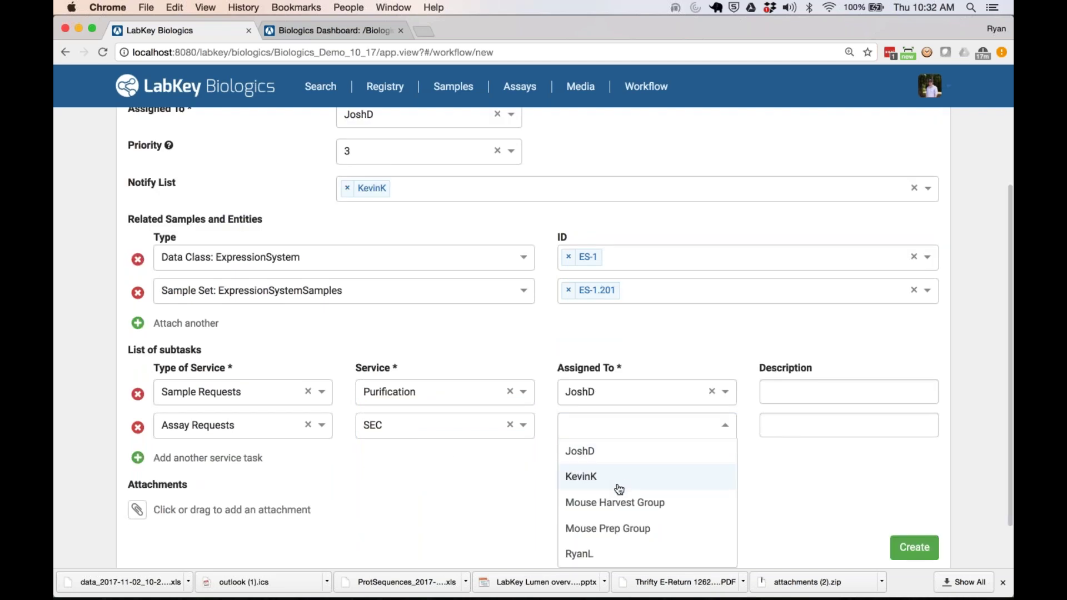
{"action": "left_click", "coordinate": [607, 553]}
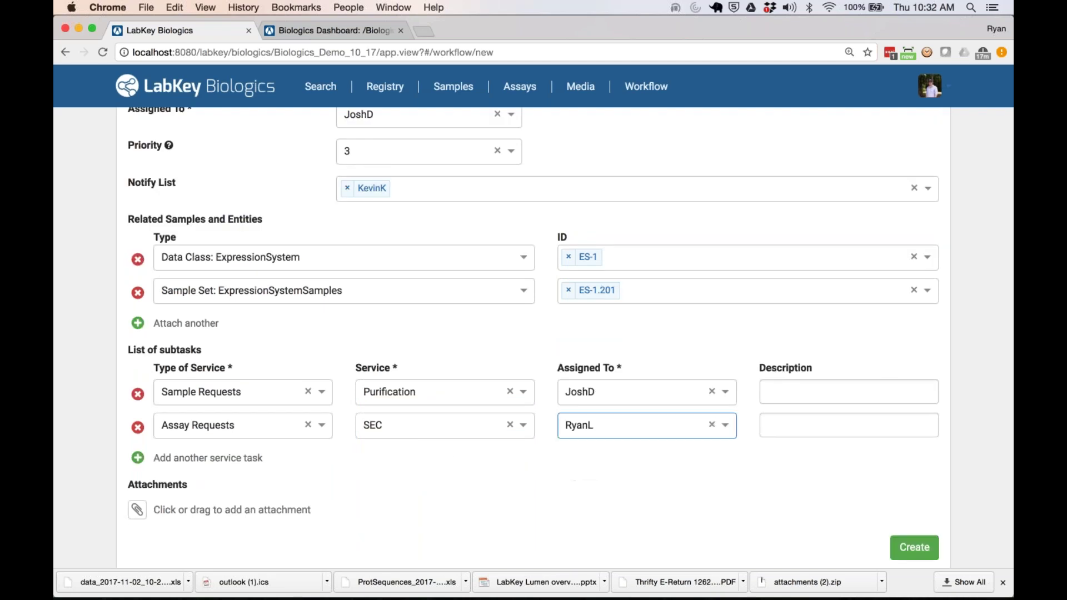
Step: Check which services can be chosen for the Purification subtask, without changing the selection
{"action": "left_click", "coordinate": [849, 392]}
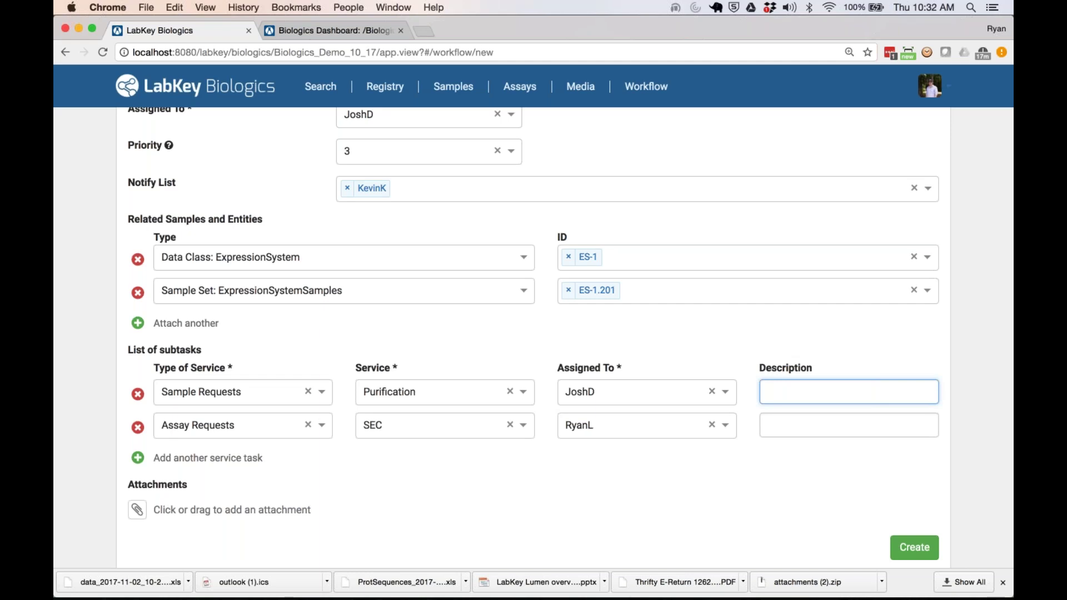
{"action": "left_click", "coordinate": [524, 396]}
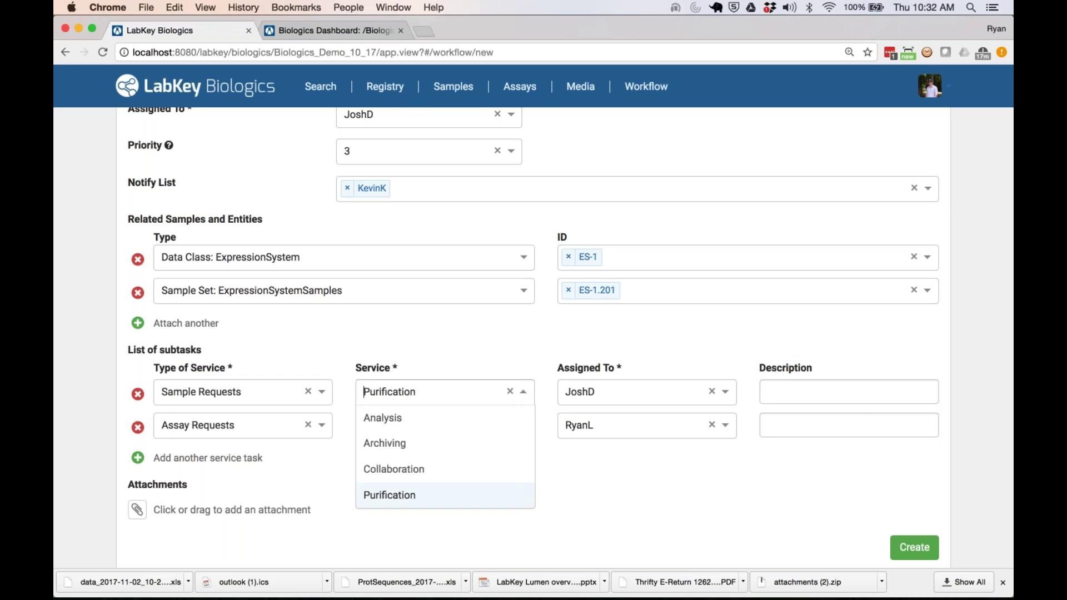
{"action": "left_click", "coordinate": [207, 527]}
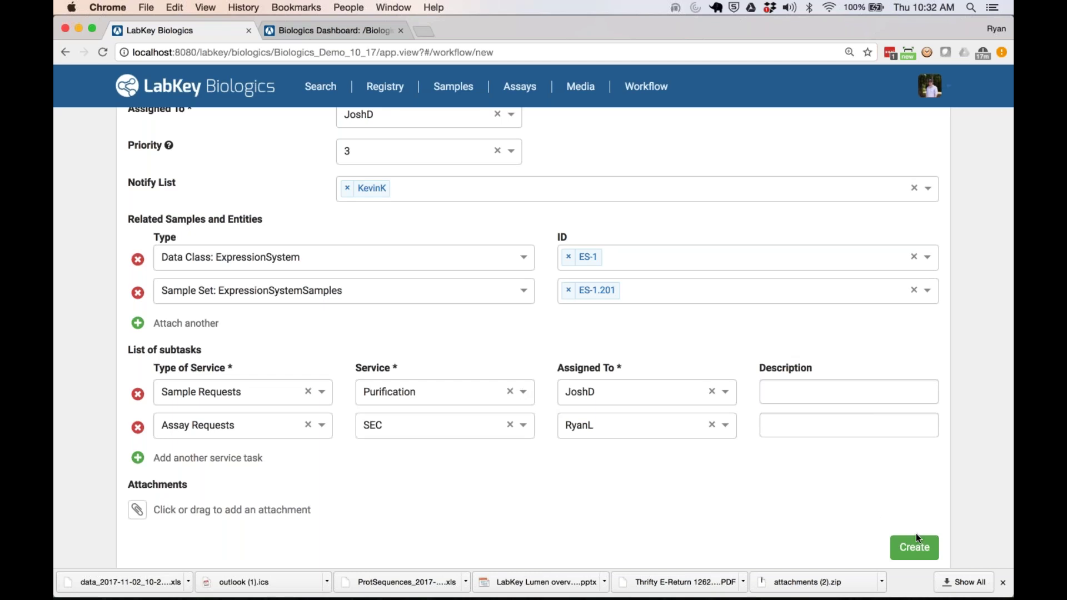
Step: Create the WebinarDemo work request and view the open requests opened by and assigned to the current account
{"action": "left_click", "coordinate": [913, 547]}
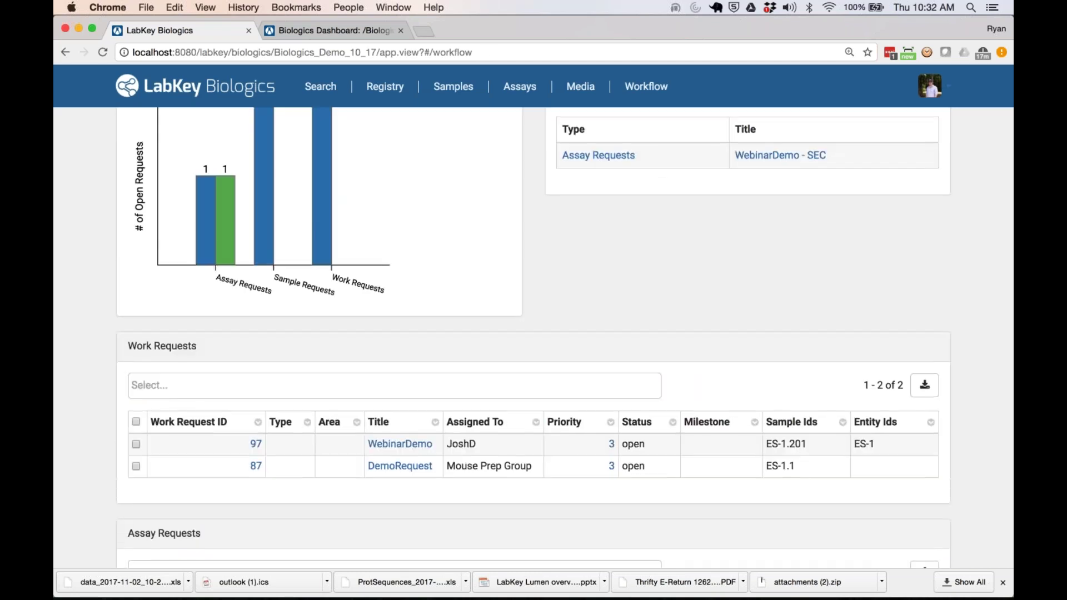
{"action": "scroll", "coordinate": [710, 202], "scroll_direction": "up", "scroll_amount": 4}
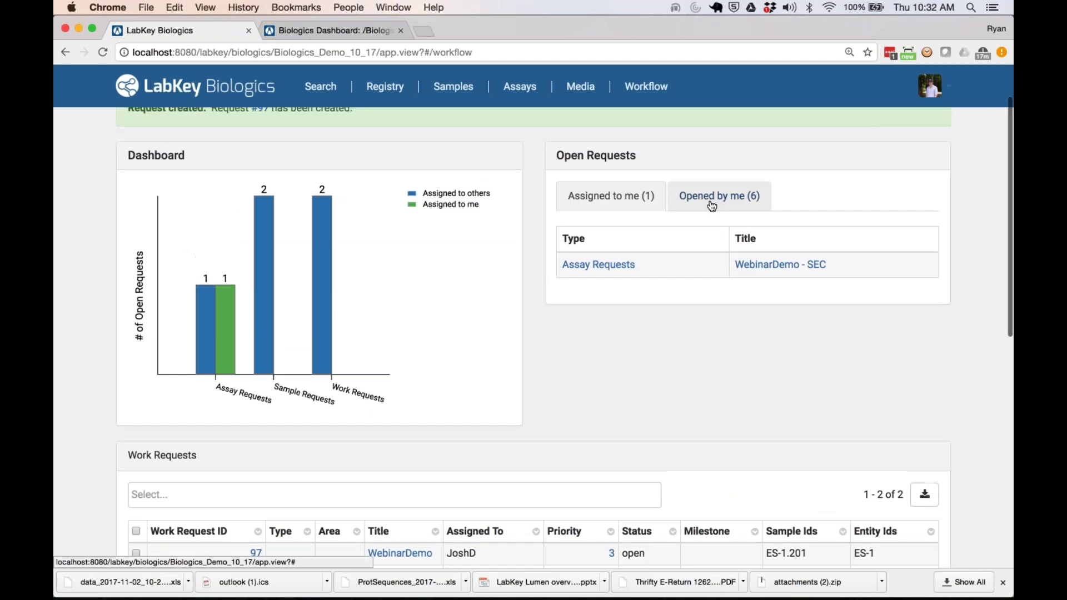
{"action": "left_click", "coordinate": [710, 200]}
{"action": "left_click", "coordinate": [627, 200]}
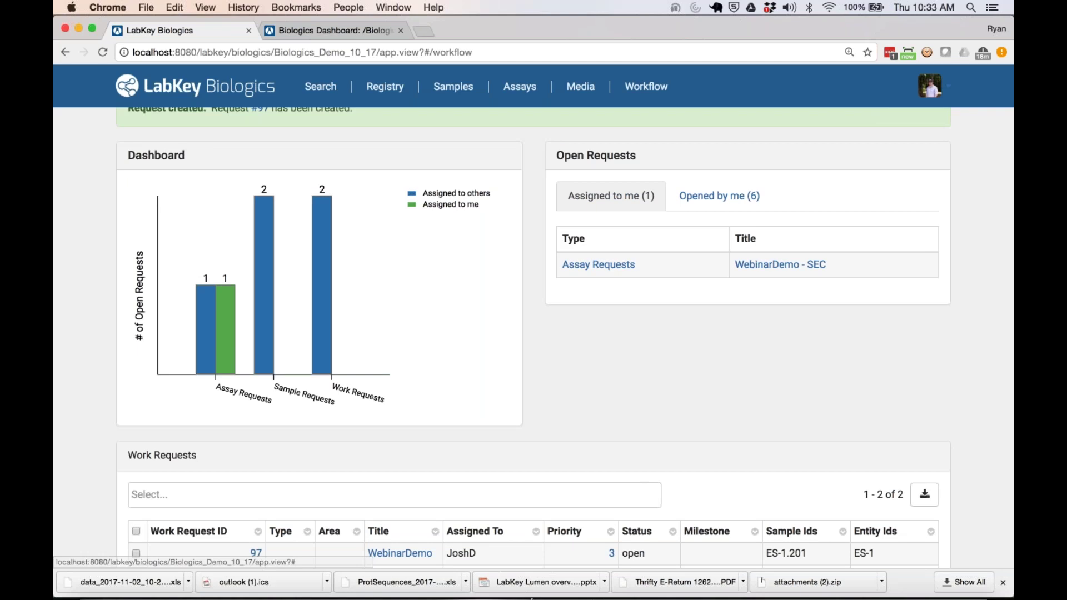
Step: Switch to the PowerPoint presentation Webinar_09_14_2017.pptx and show slide 12, System Integration
{"action": "mouse_move", "coordinate": [532, 597]}
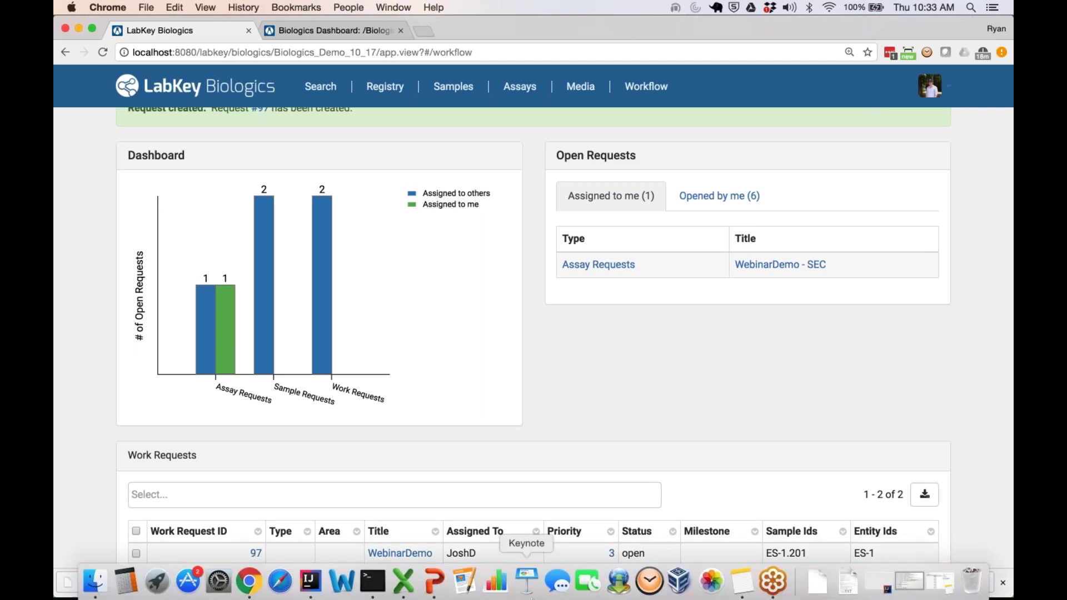
{"action": "left_click", "coordinate": [435, 583]}
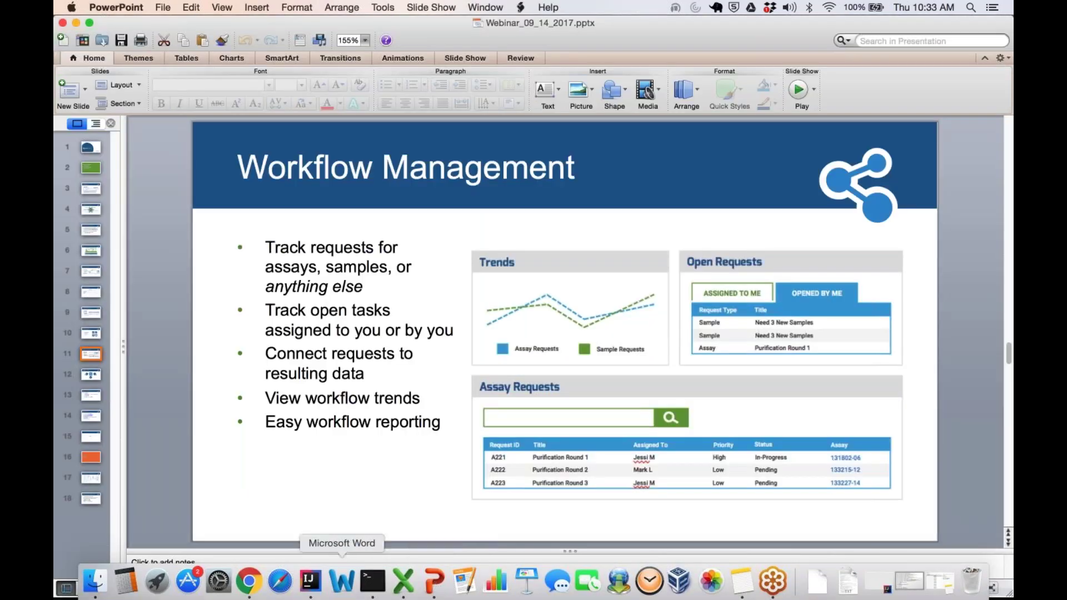
{"action": "left_click", "coordinate": [92, 376]}
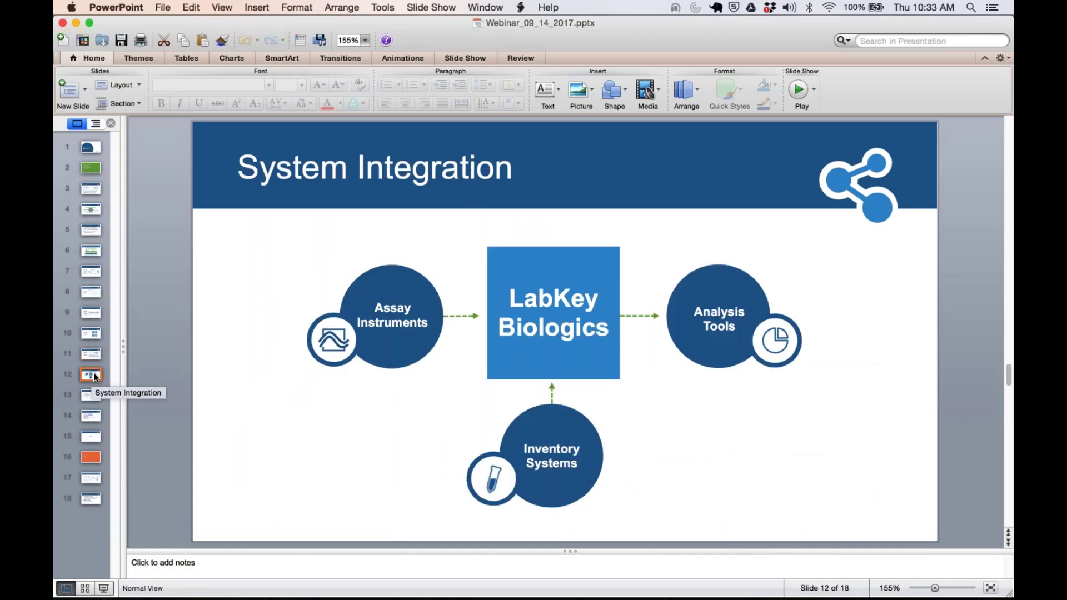